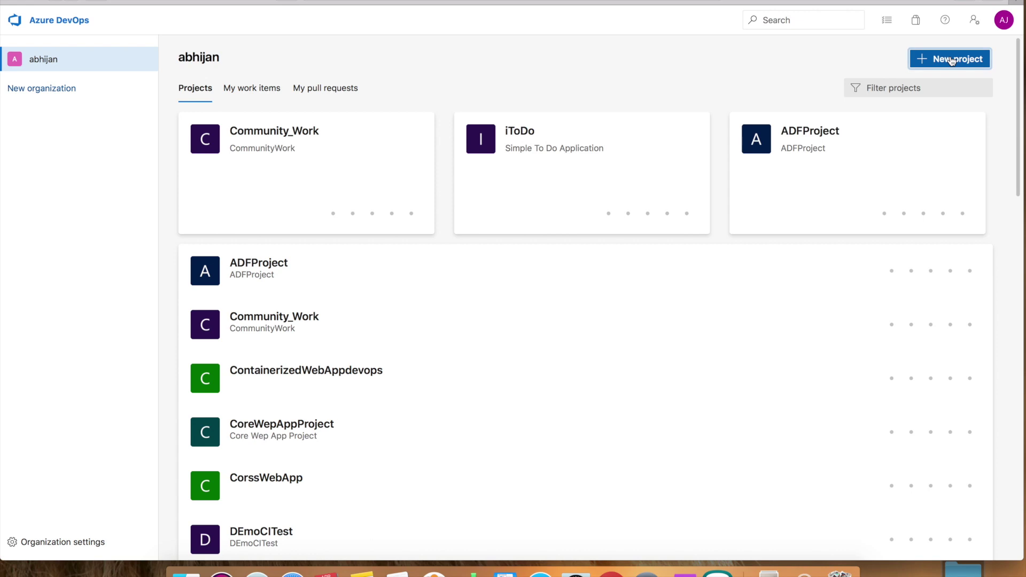
# Create a private project named InternalDevProject with Git version control and the Agile work item process
pyautogui.click(951, 61)
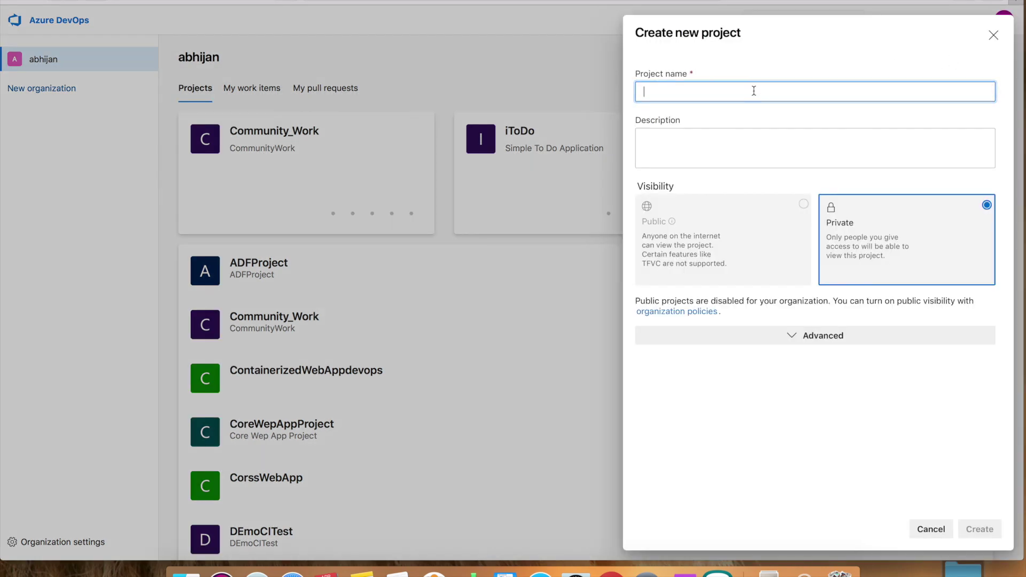
pyautogui.write('Intern')
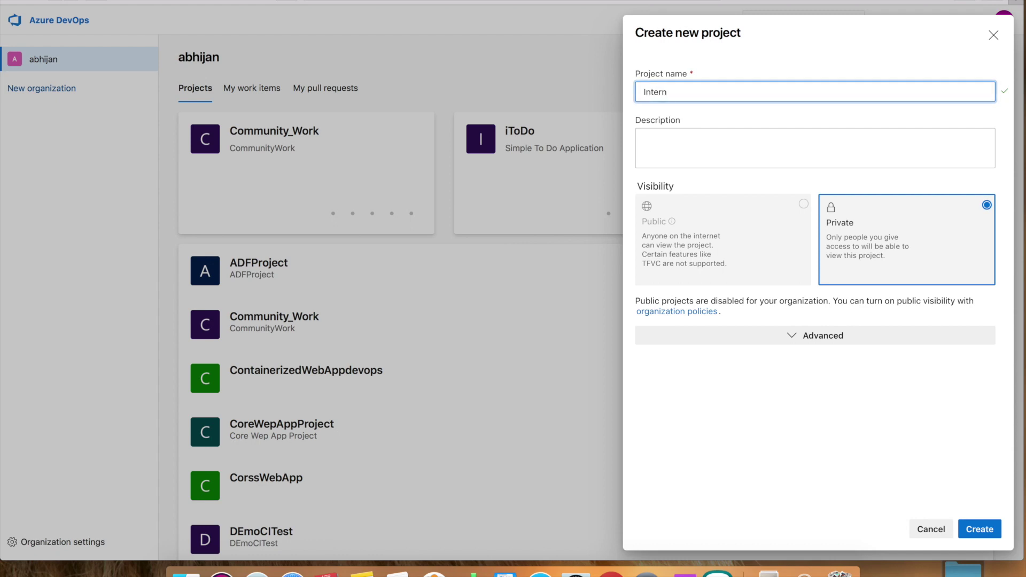
pyautogui.write('alDevProjex')
pyautogui.press('BackSpace')
pyautogui.write('tct')
pyautogui.click(795, 343)
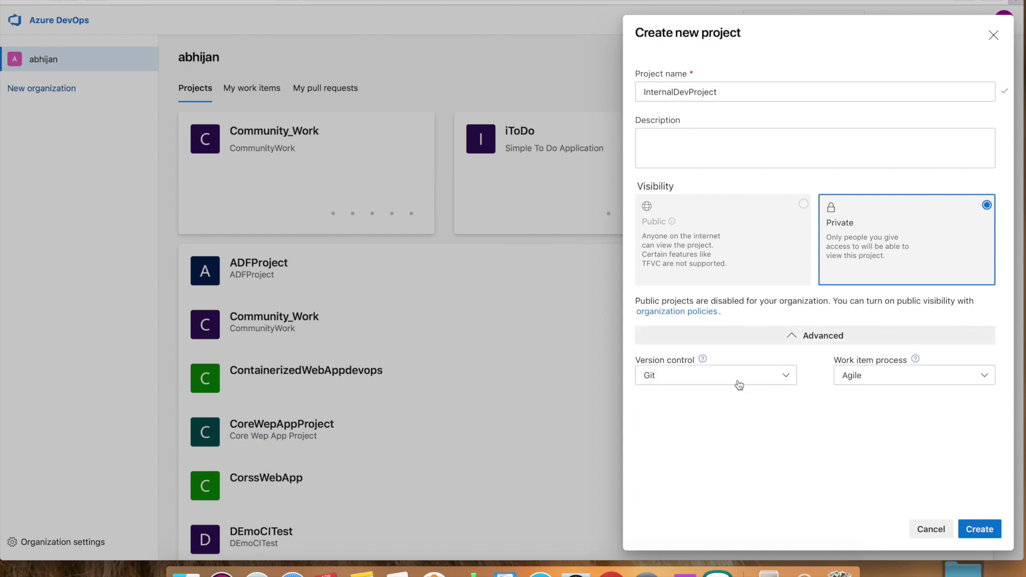
pyautogui.click(889, 379)
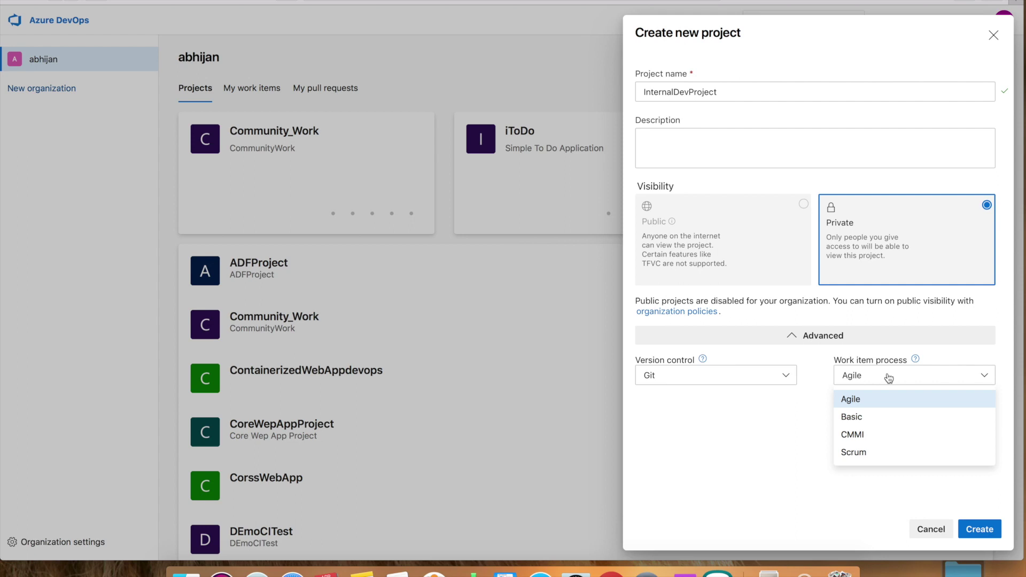
pyautogui.click(868, 402)
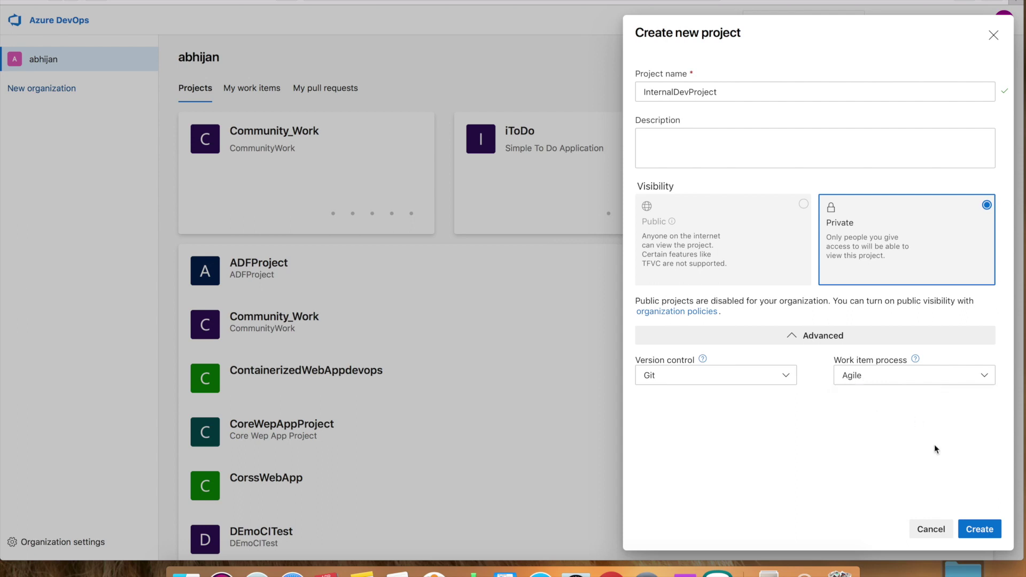
pyautogui.click(985, 530)
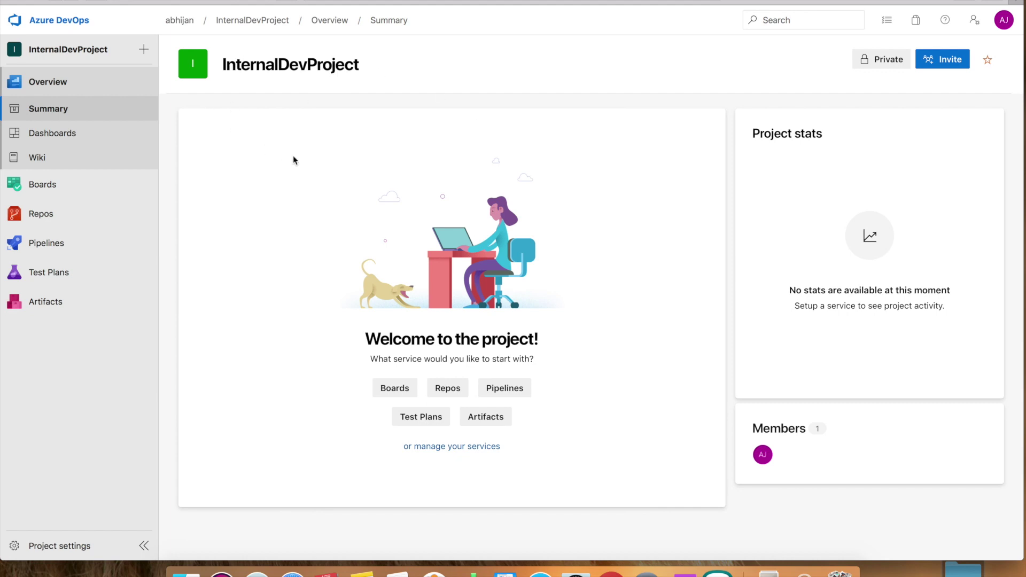
# Open the new project's work items page and view the types offered for a new work item
pyautogui.moveTo(64, 187)
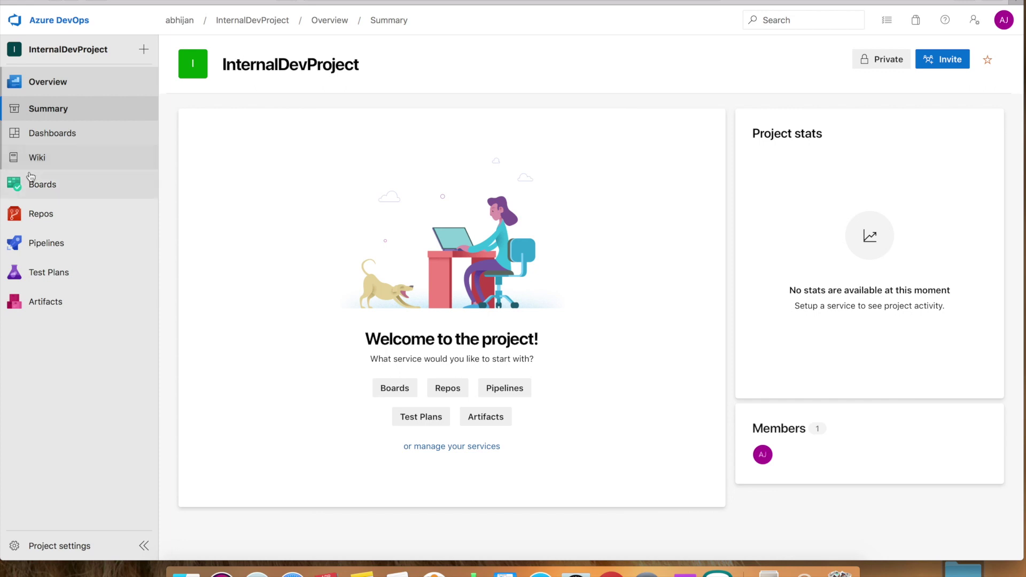
pyautogui.moveTo(35, 192)
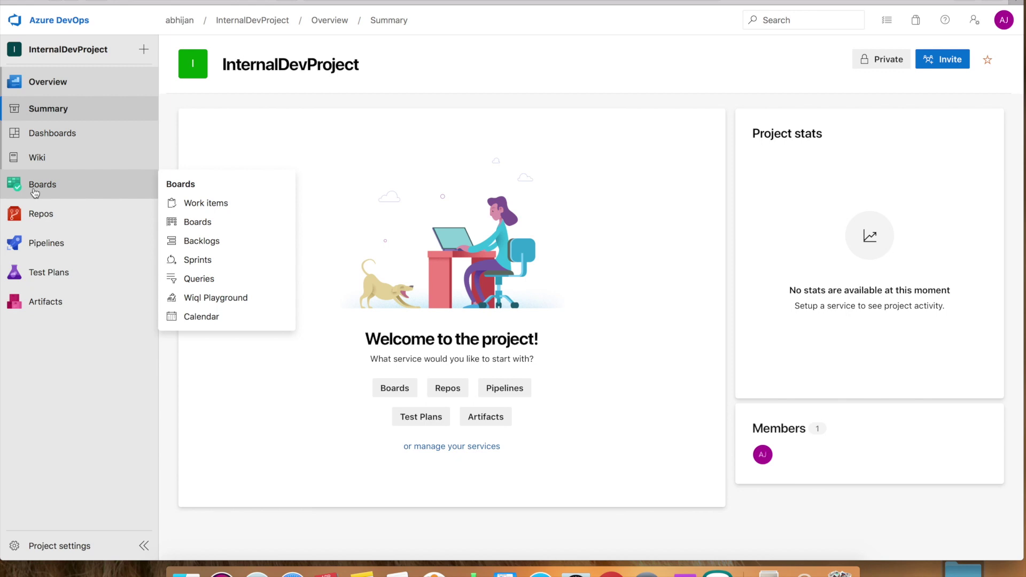
pyautogui.click(190, 203)
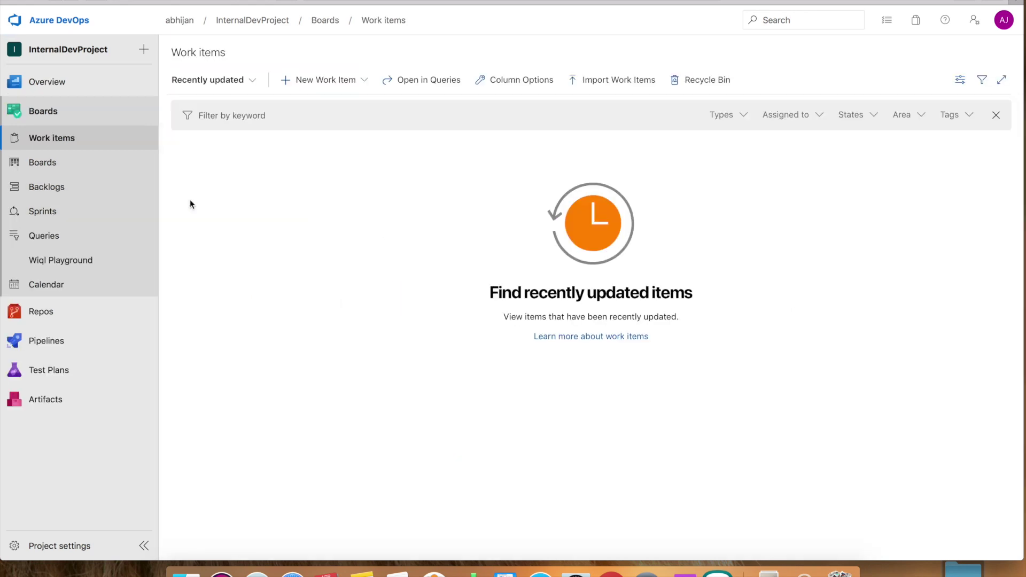
pyautogui.click(362, 83)
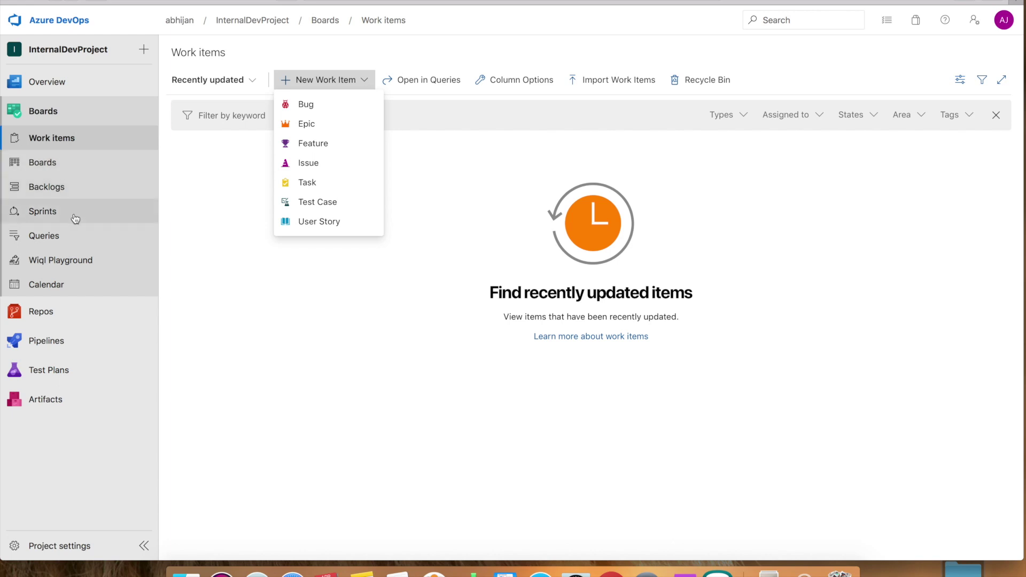
# Look over the sections of Repos and Pipelines, and view the project's Artifacts page
pyautogui.moveTo(72, 319)
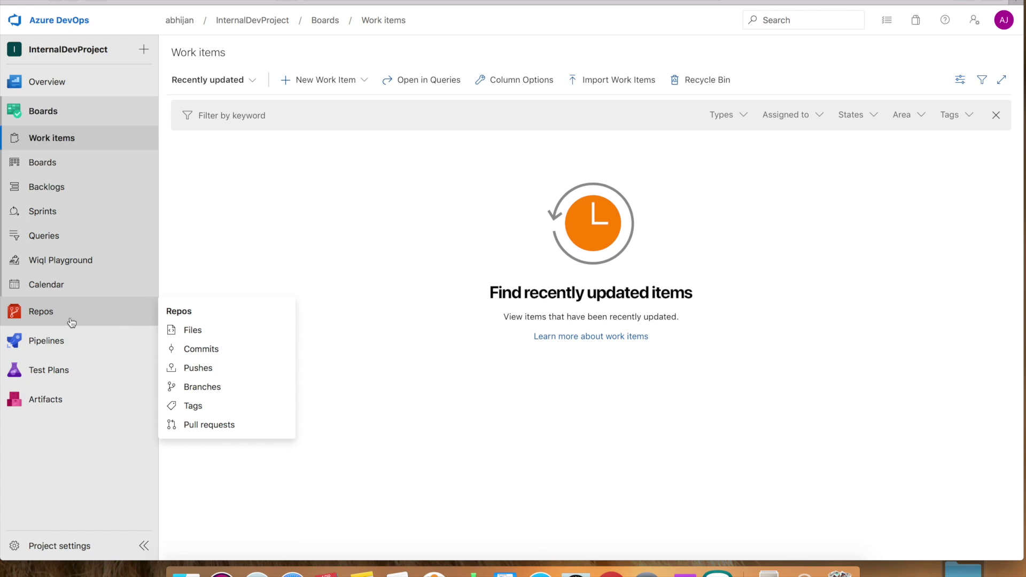
pyautogui.moveTo(66, 347)
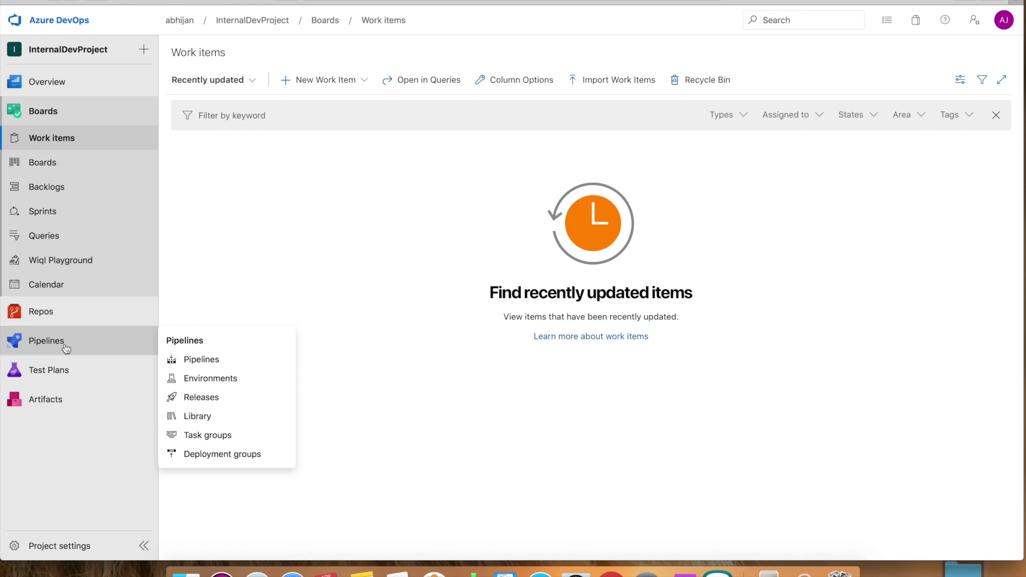
pyautogui.moveTo(73, 372)
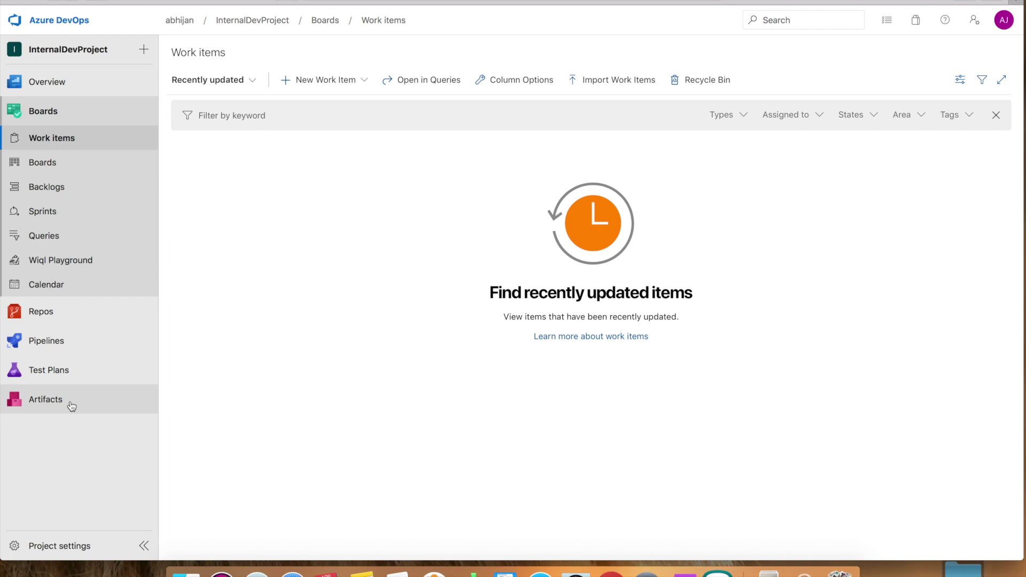
pyautogui.click(71, 406)
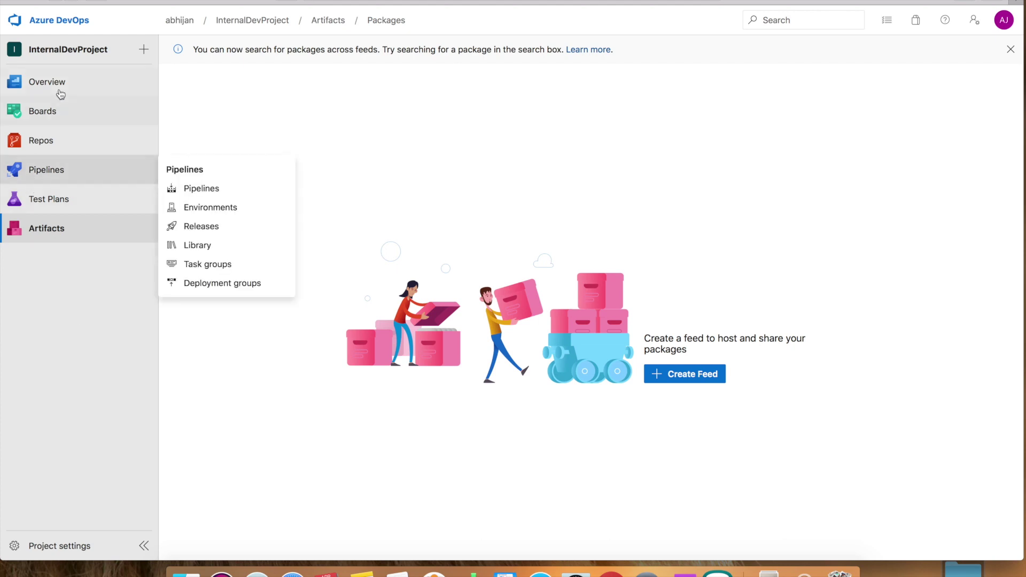
# Return to the project's work items and review the list of new work item types again
pyautogui.moveTo(59, 107)
pyautogui.click(60, 109)
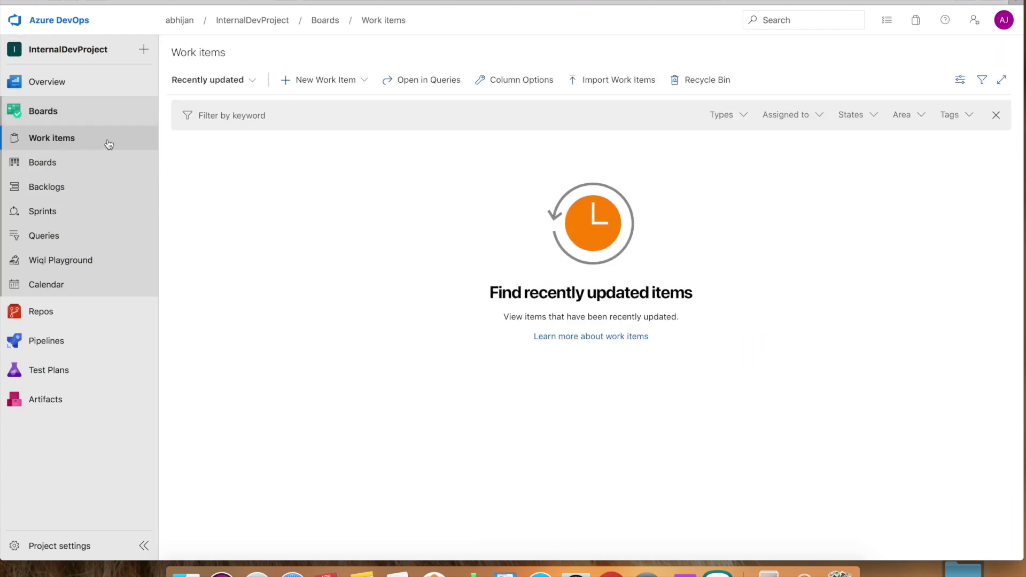
pyautogui.click(370, 82)
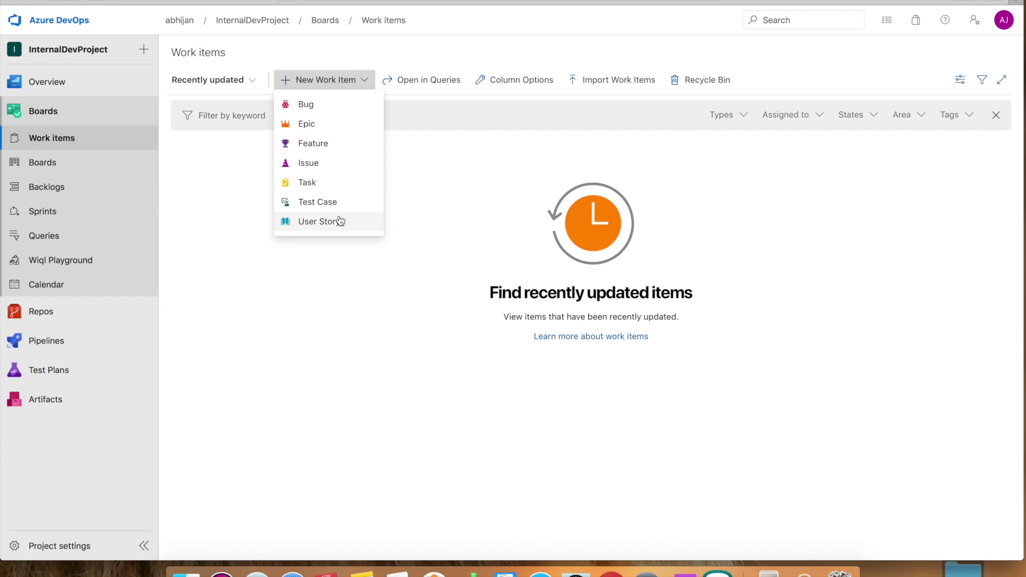
# Open the Agile process definition from the project's settings and go up to the list of all processes
pyautogui.click(57, 547)
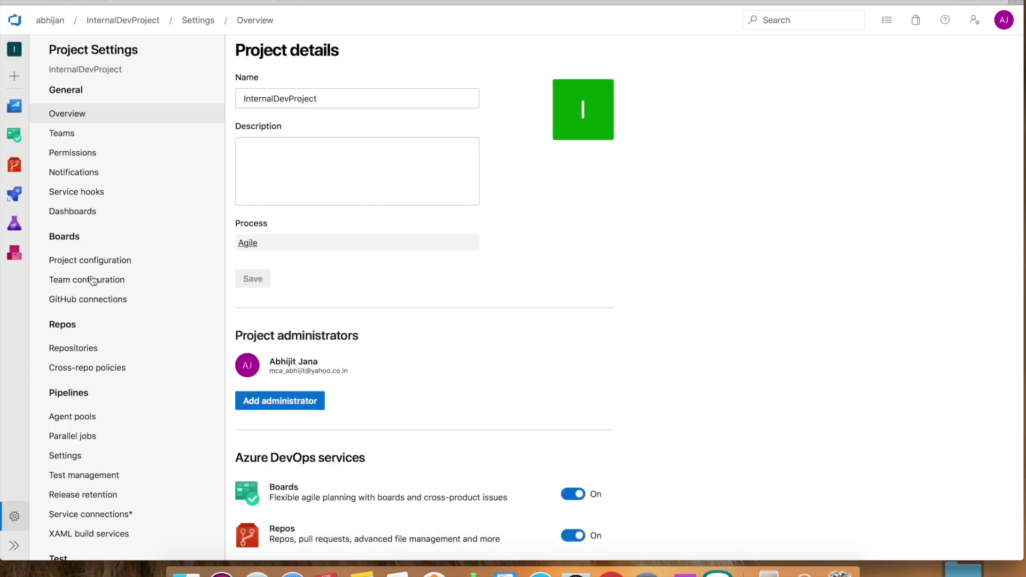
pyautogui.click(250, 243)
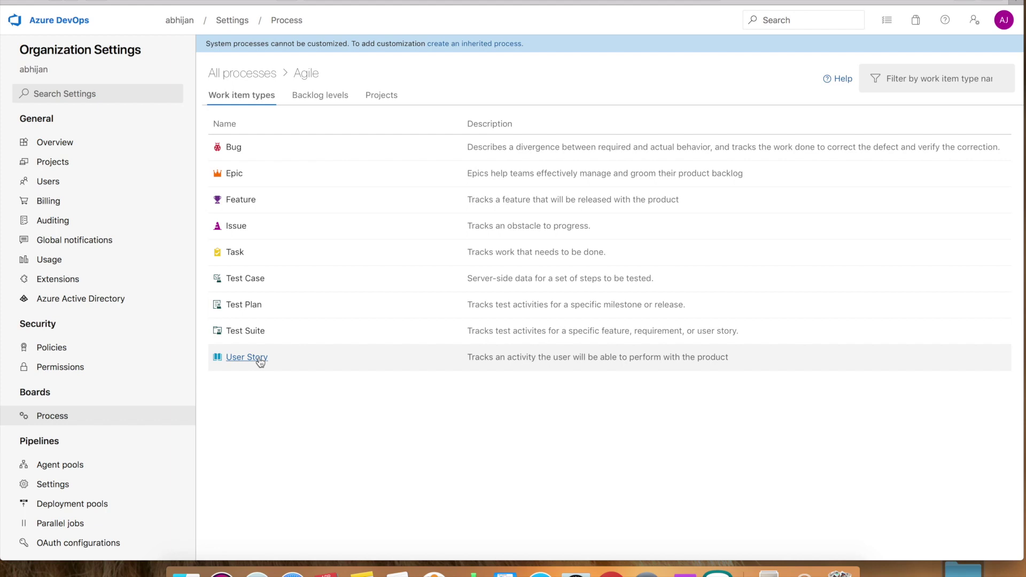
pyautogui.click(230, 73)
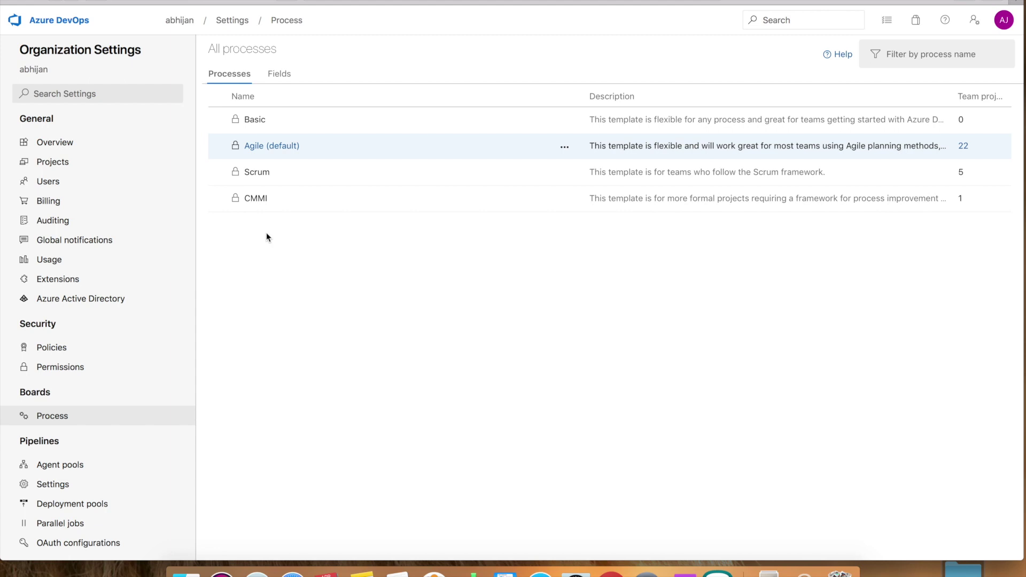
# Review the work item types of the Basic process and of the Scrum process
pyautogui.click(255, 118)
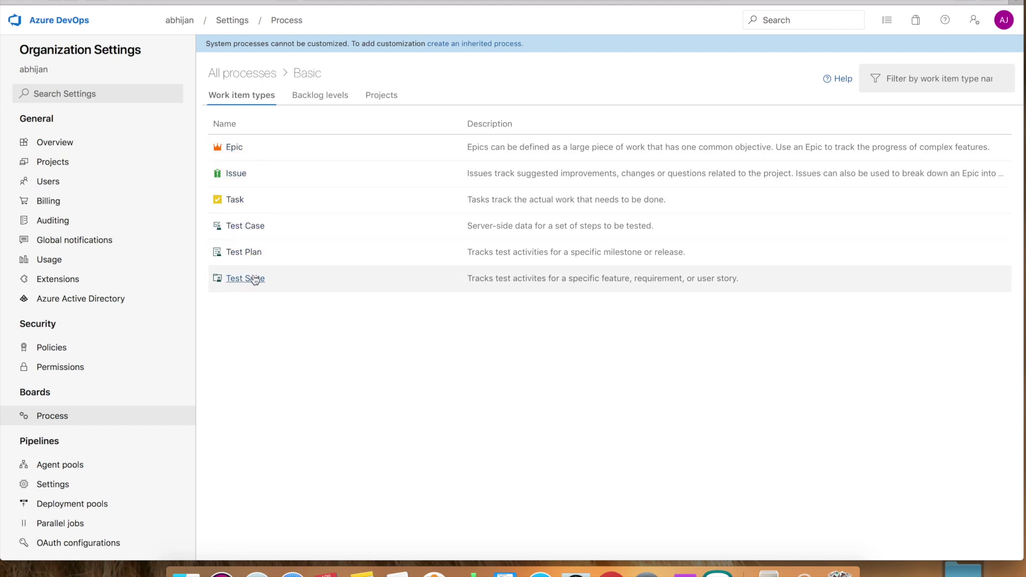
pyautogui.click(241, 74)
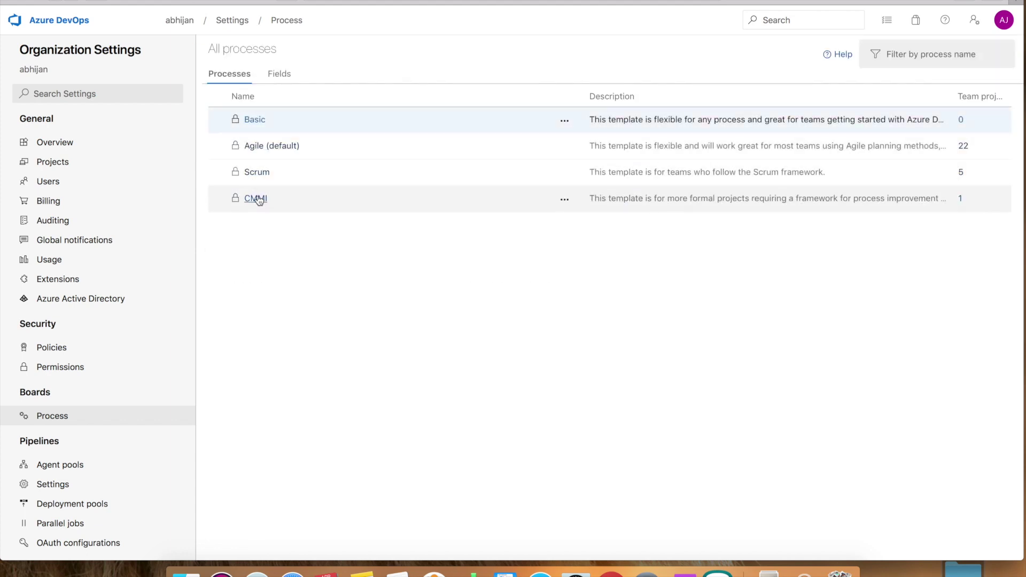
pyautogui.click(258, 172)
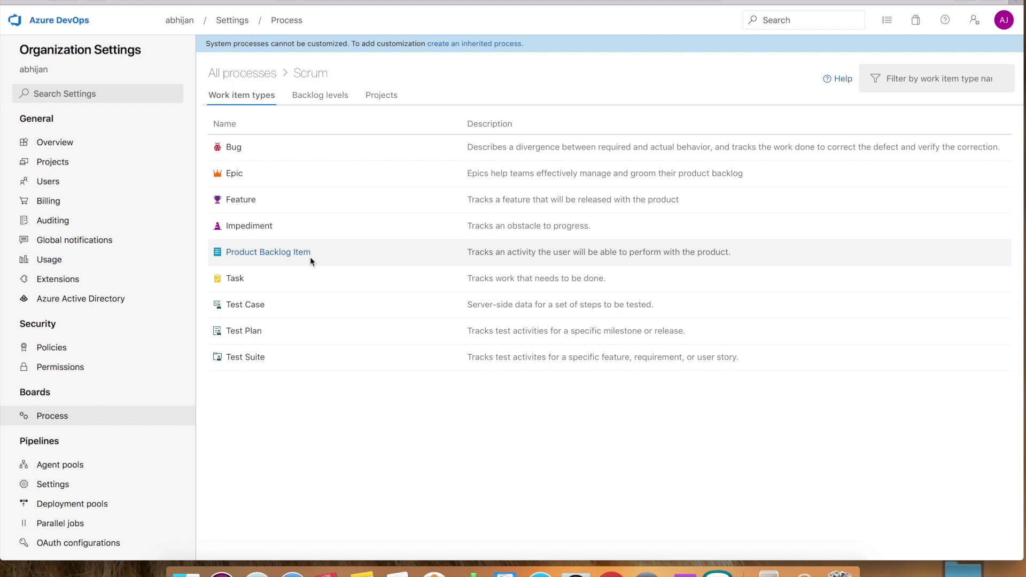
pyautogui.click(254, 77)
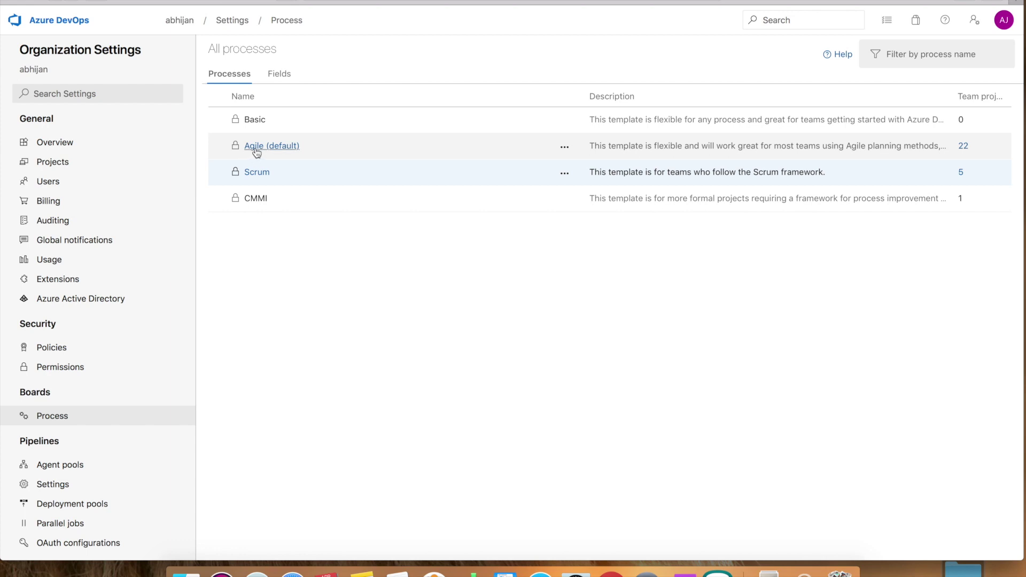
# Examine the Agile process's projects, backlog levels and work item types
pyautogui.click(255, 150)
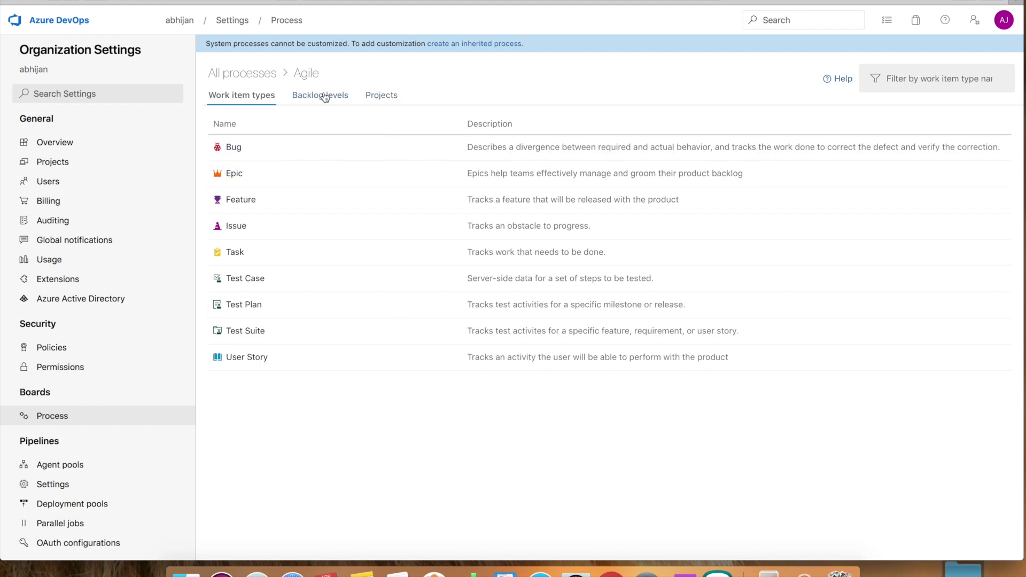
pyautogui.click(381, 97)
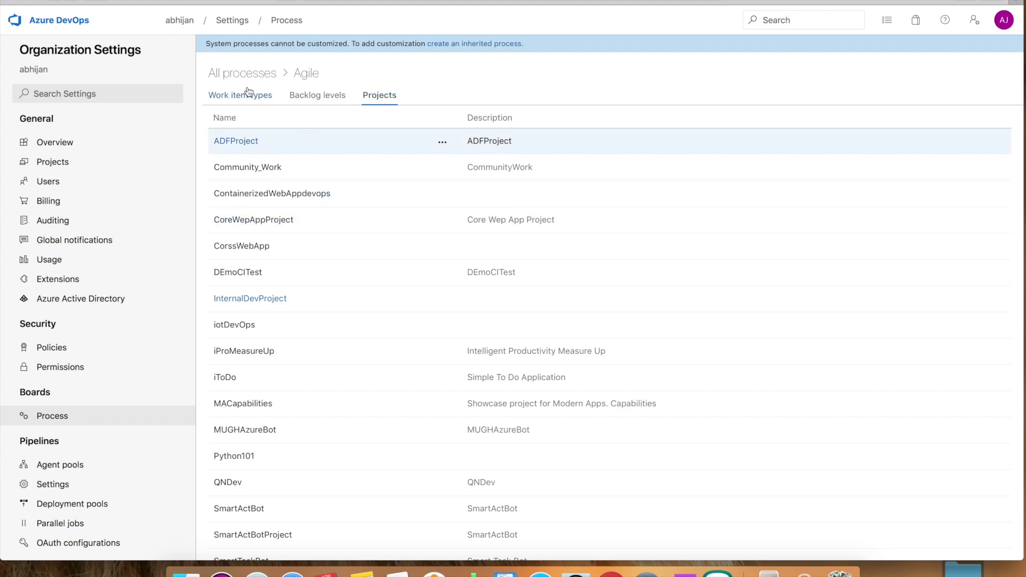
pyautogui.click(310, 94)
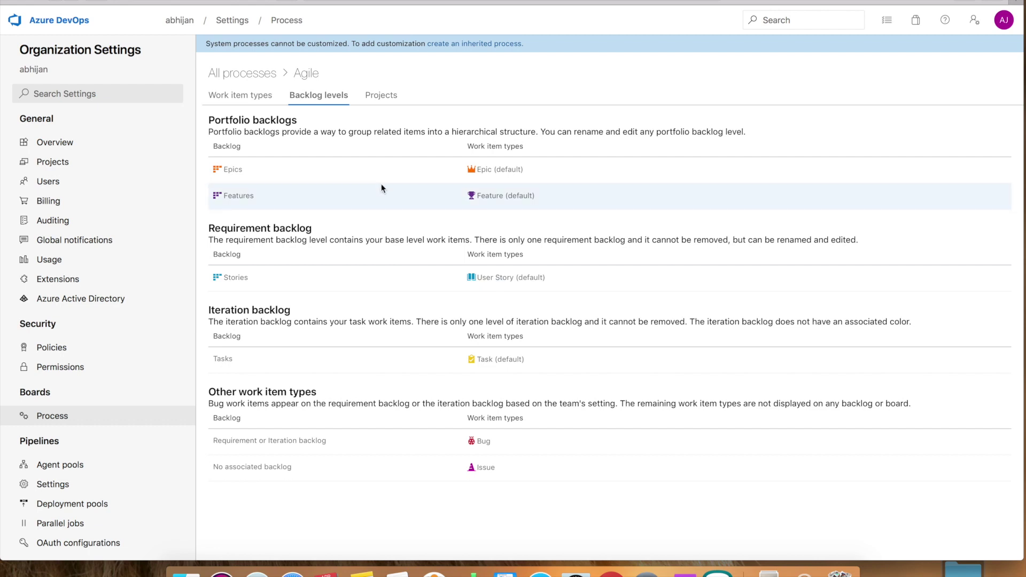
pyautogui.click(241, 96)
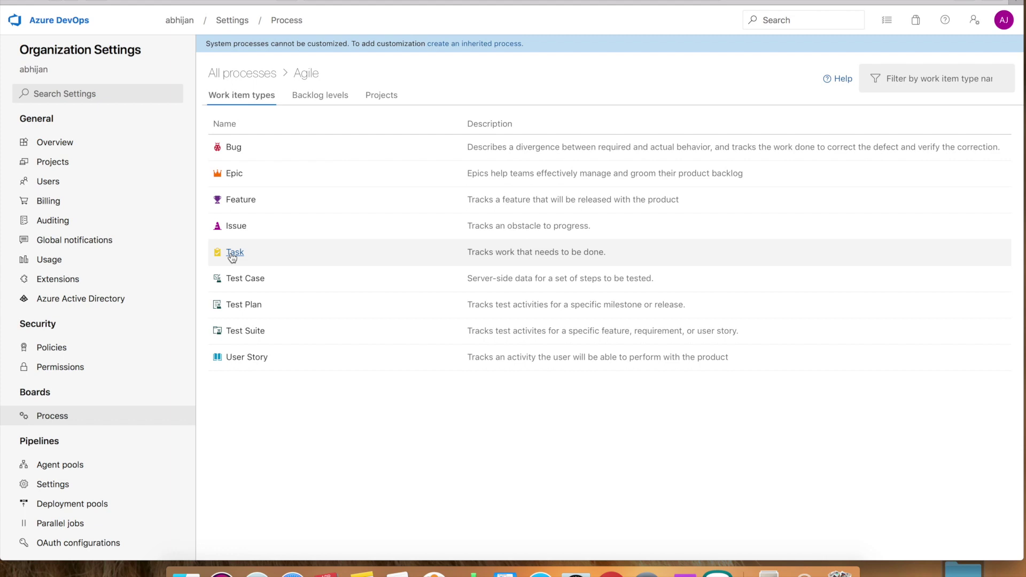
# Inspect the User Story layout in the Agile process and return to the list of all processes
pyautogui.click(247, 357)
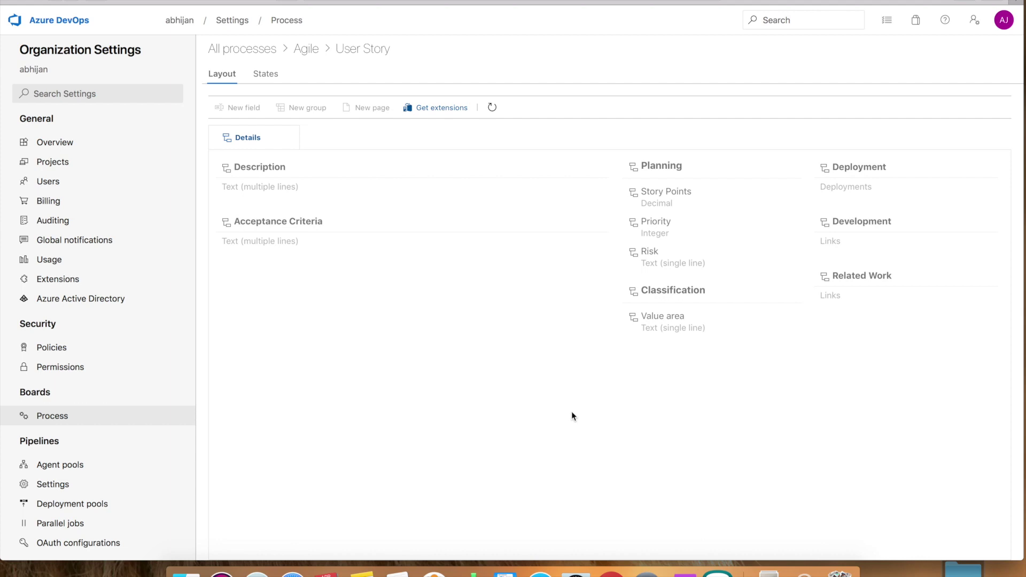
pyautogui.click(307, 50)
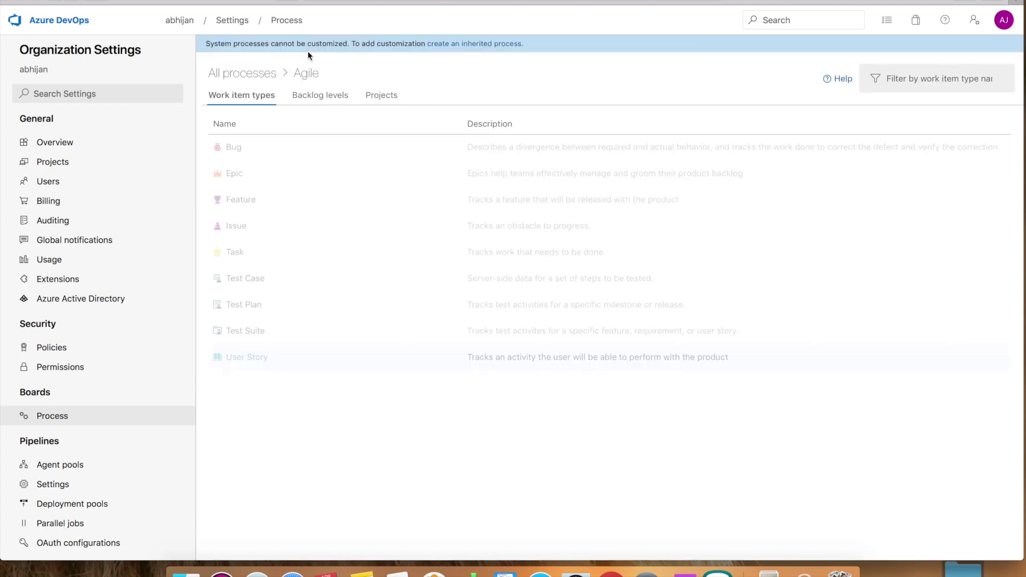
pyautogui.click(245, 74)
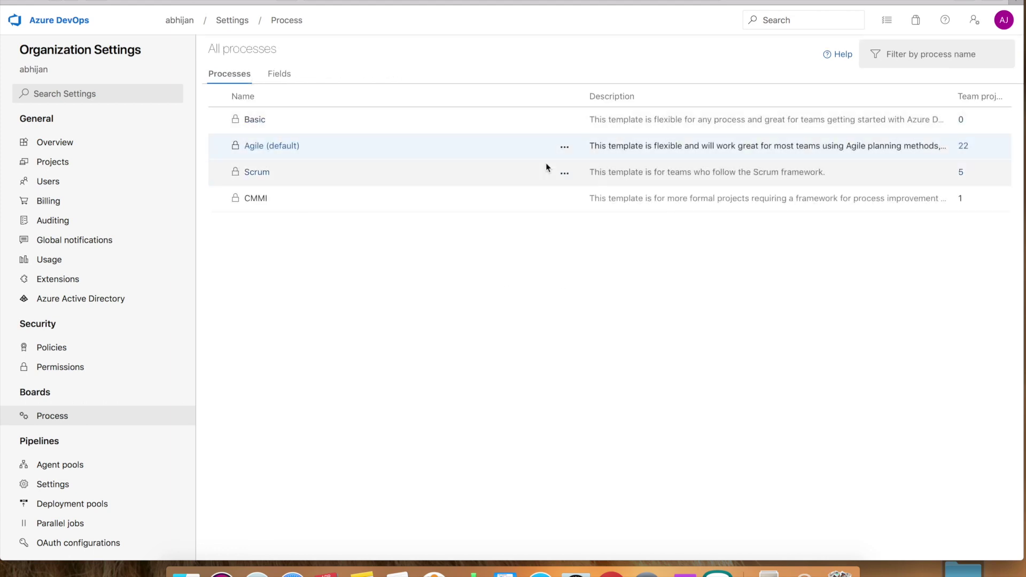
# Create an inherited process named InteralDev_Agile from the default Agile process
pyautogui.click(569, 151)
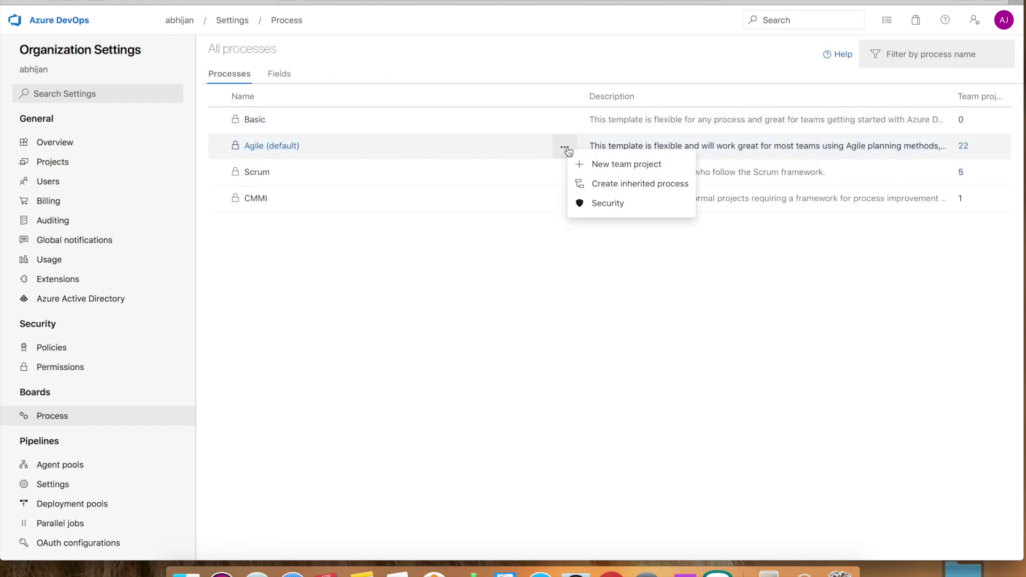
pyautogui.click(662, 187)
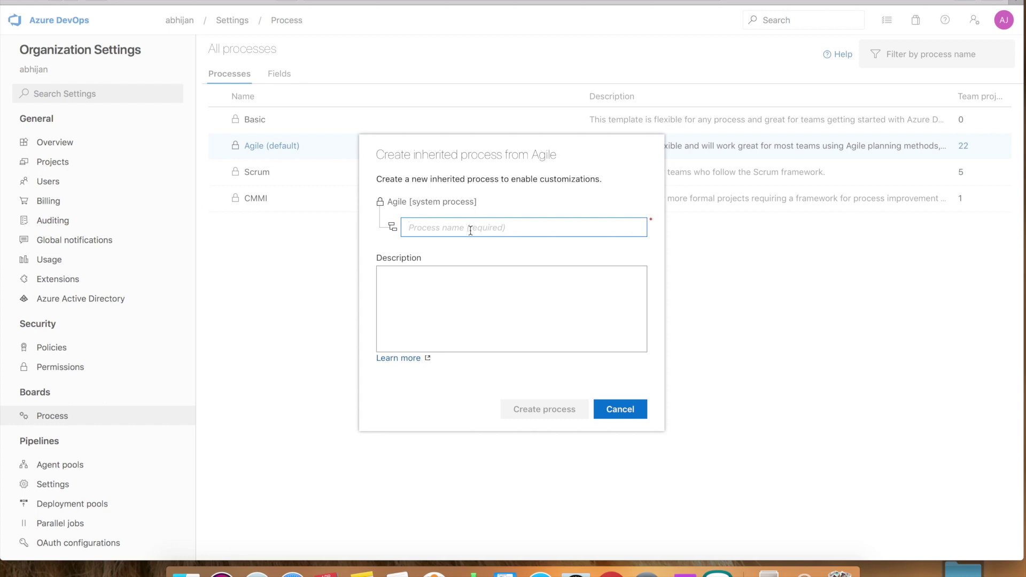
pyautogui.write('Inter')
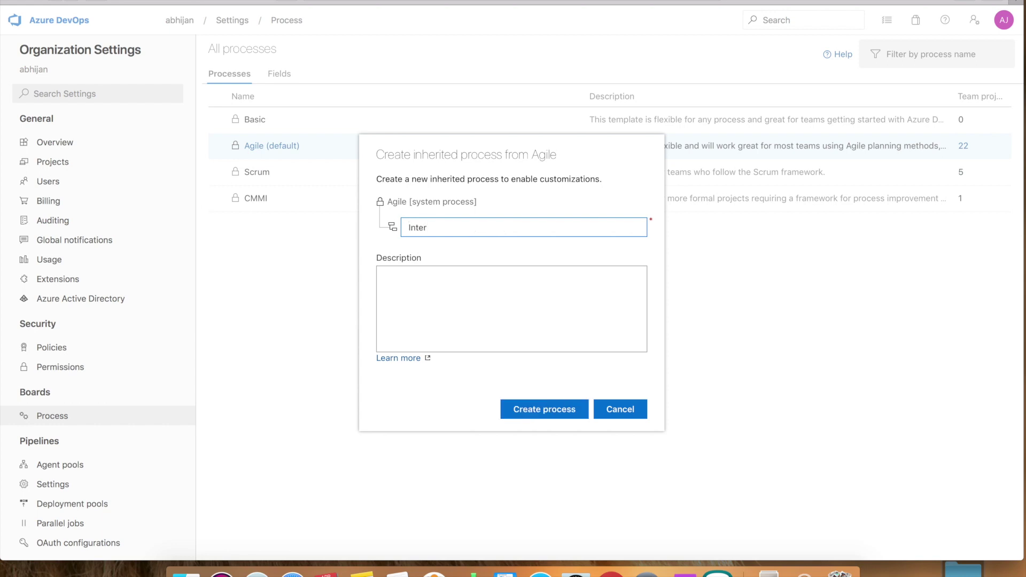
pyautogui.write('alDev_AgileTemp')
pyautogui.press('BackSpace')
pyautogui.press('BackSpace')
pyautogui.press('BackSpace')
pyautogui.press('BackSpace')
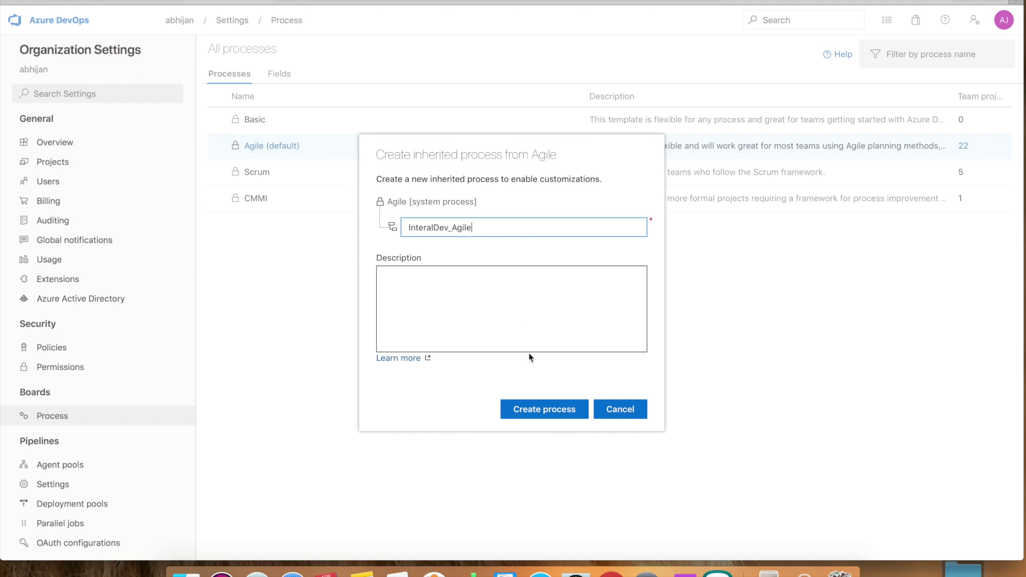
pyautogui.click(545, 413)
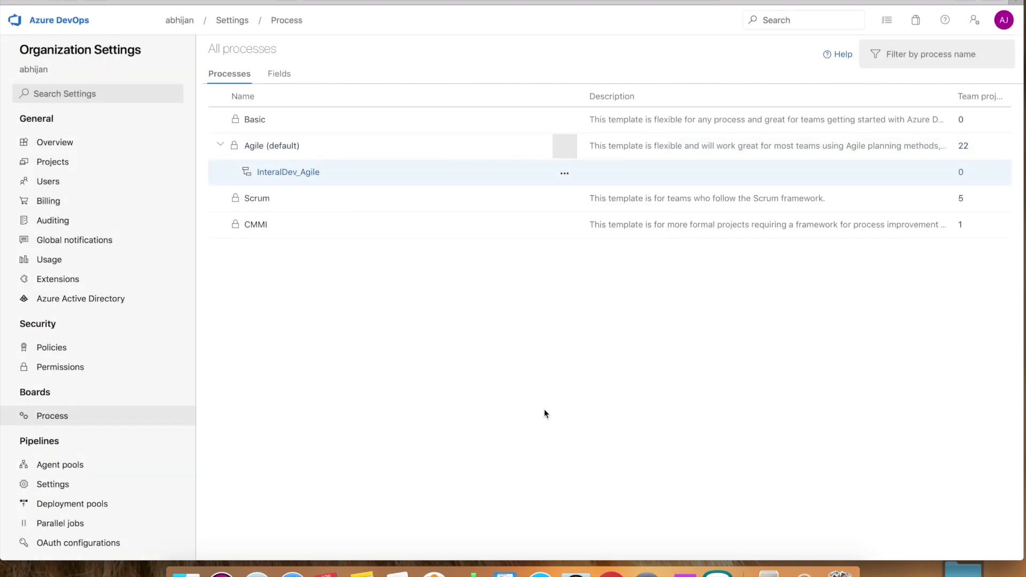
# Open the User Story layout in the InteralDev_Agile process and view the form for adding a page
pyautogui.click(277, 172)
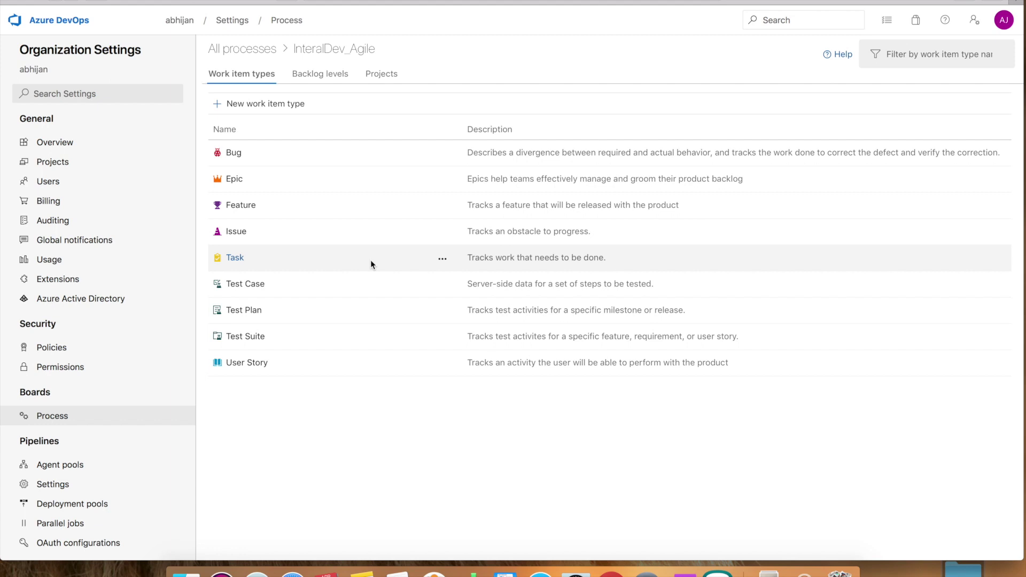
pyautogui.click(251, 363)
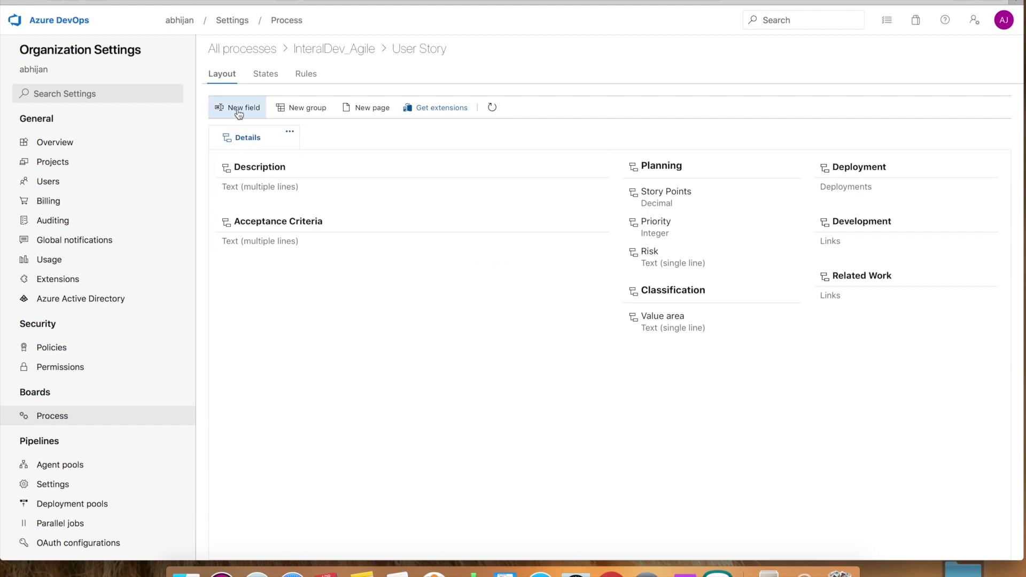
pyautogui.click(369, 113)
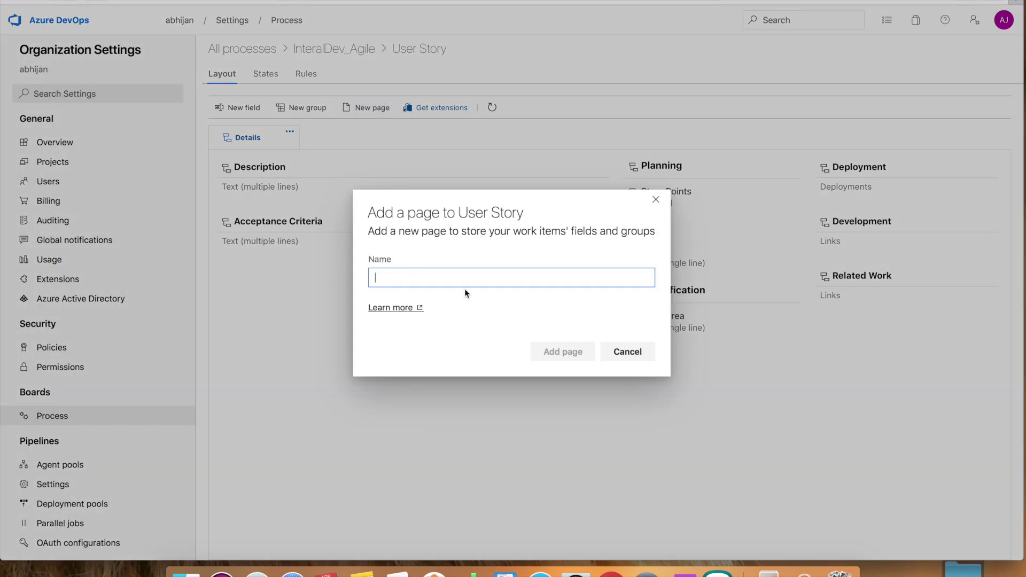
pyautogui.click(656, 199)
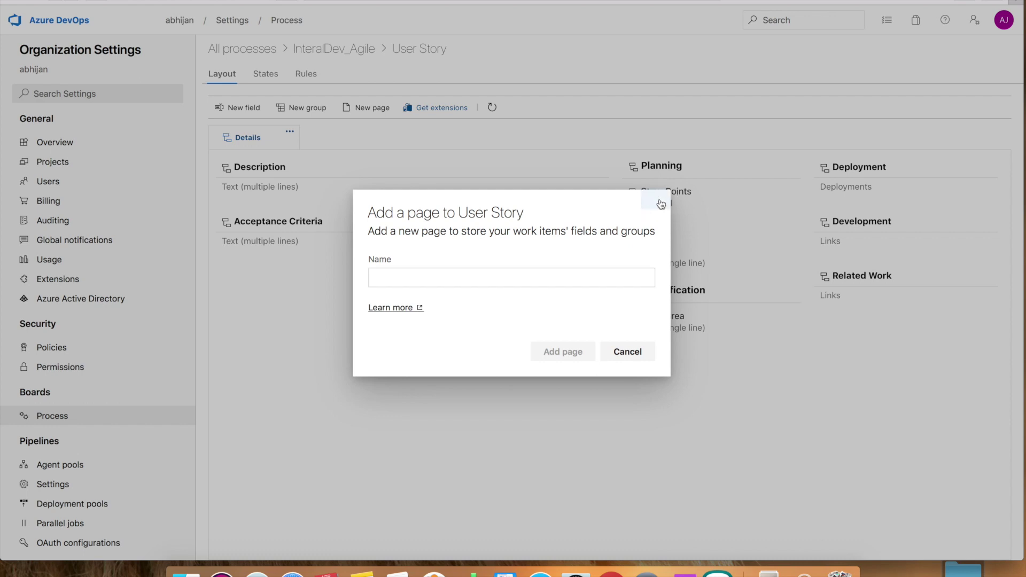
# Add a group named User Story Review to the first column of the User Story's Details page
pyautogui.click(309, 111)
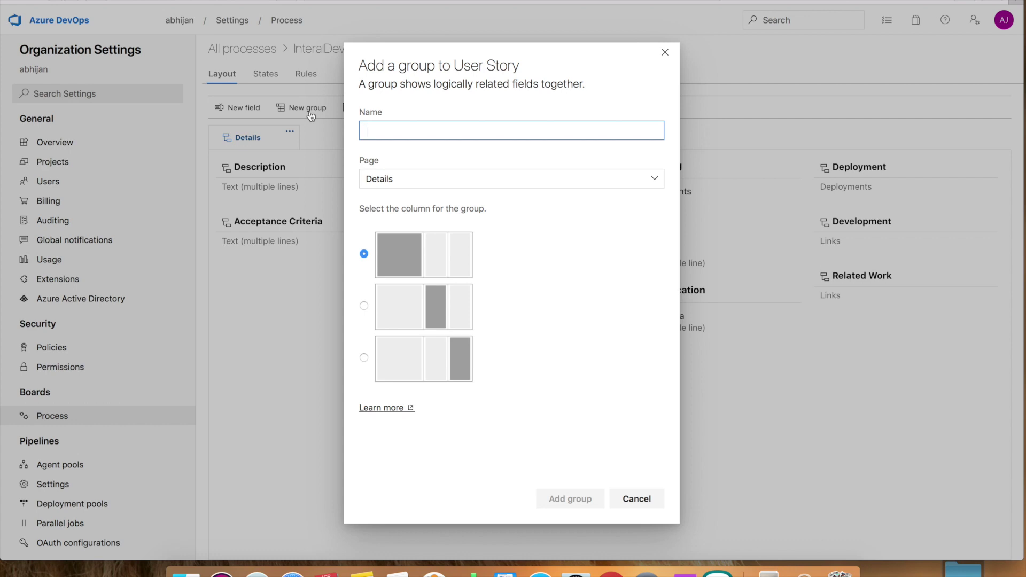
pyautogui.write('Use')
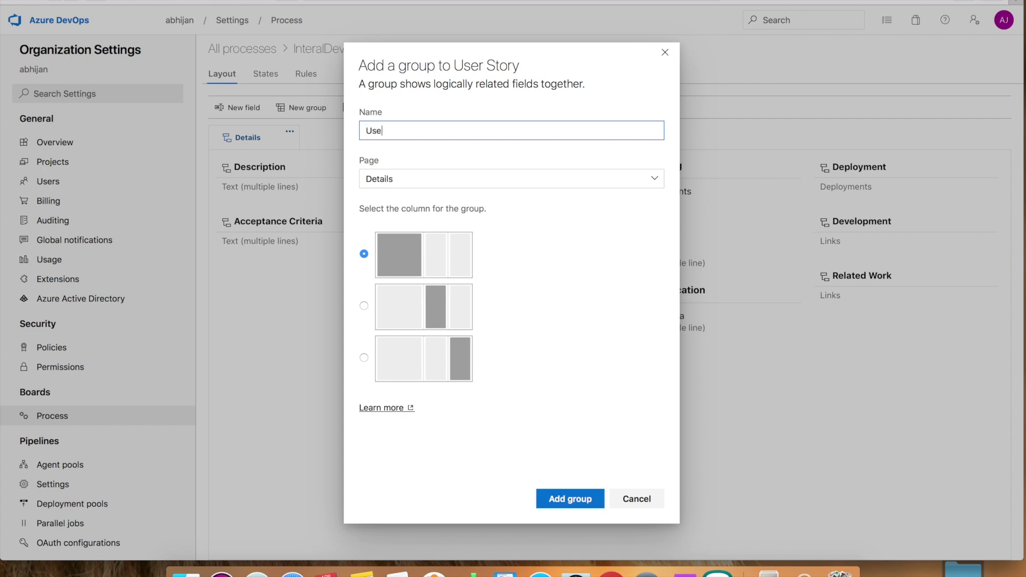
pyautogui.write('r Story Review')
pyautogui.click(393, 307)
pyautogui.click(392, 363)
pyautogui.click(367, 259)
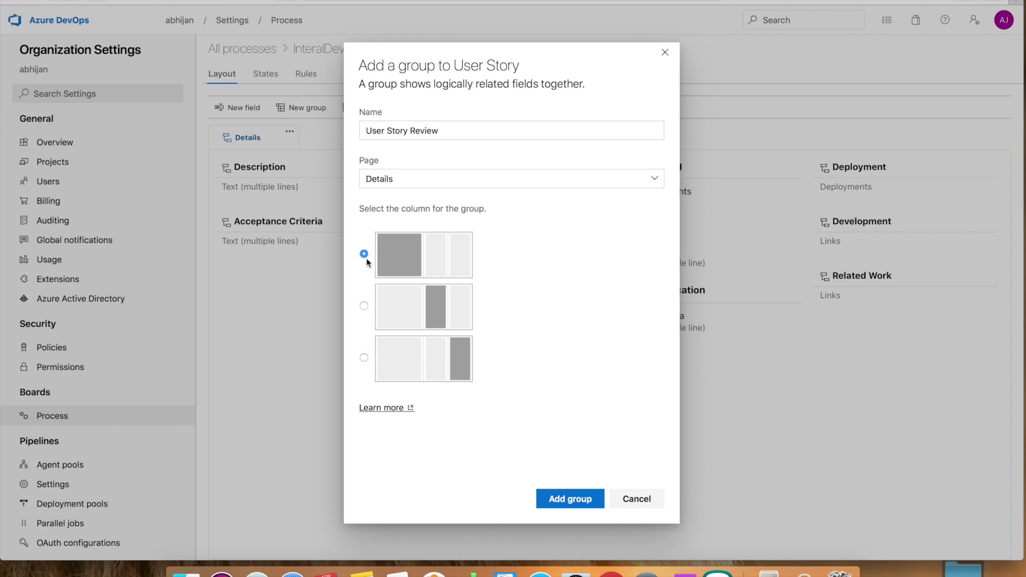
pyautogui.click(564, 501)
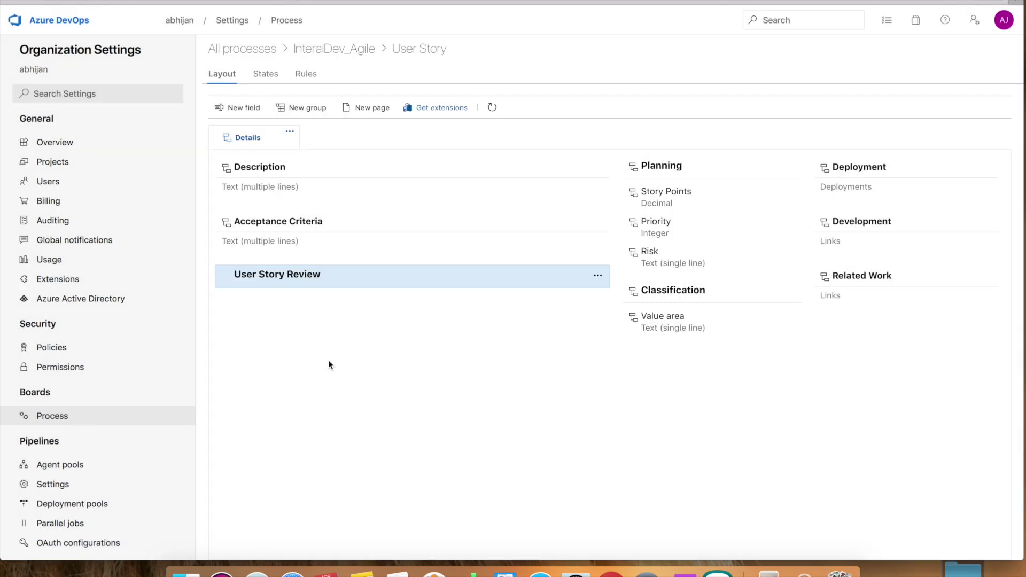
# Create a field named Reviewer of type Identity in the User Story Review group
pyautogui.click(597, 275)
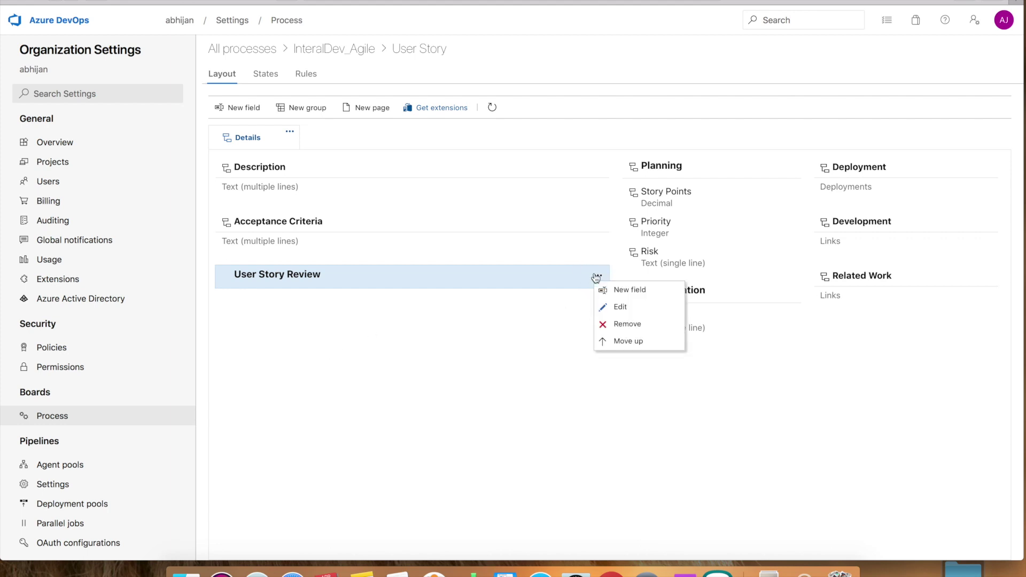
pyautogui.click(637, 298)
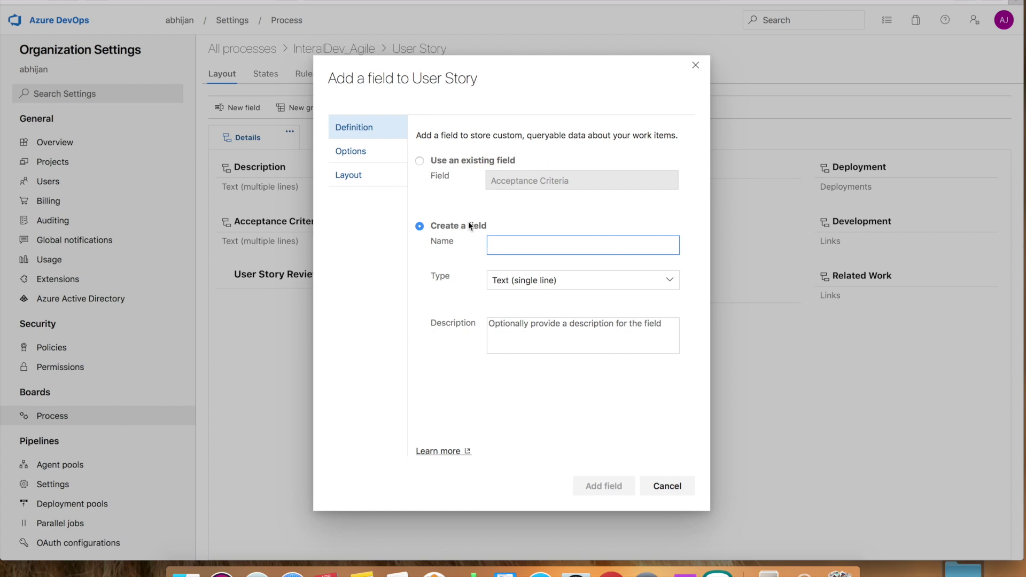
pyautogui.write('Rev')
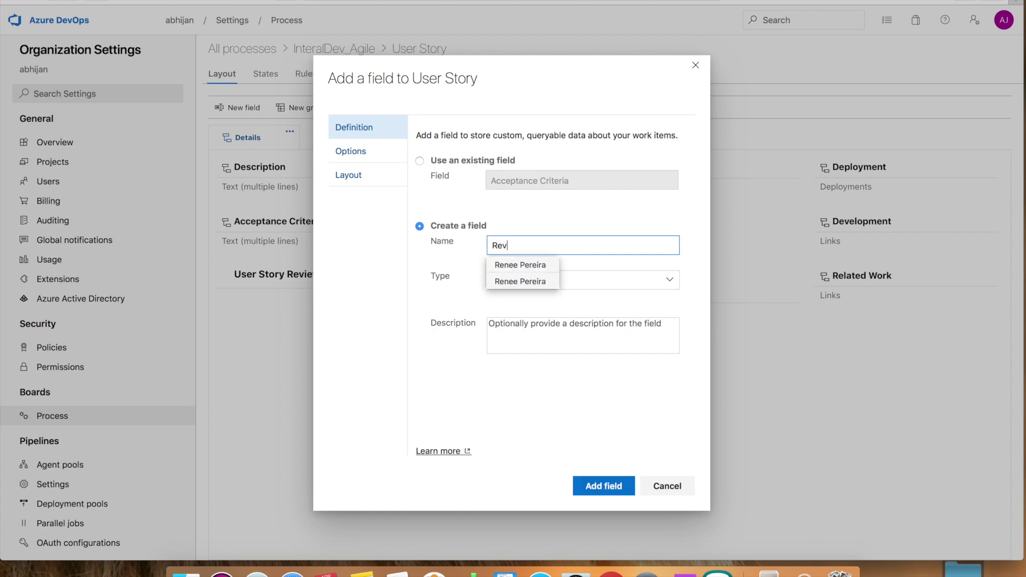
pyautogui.write('iewer')
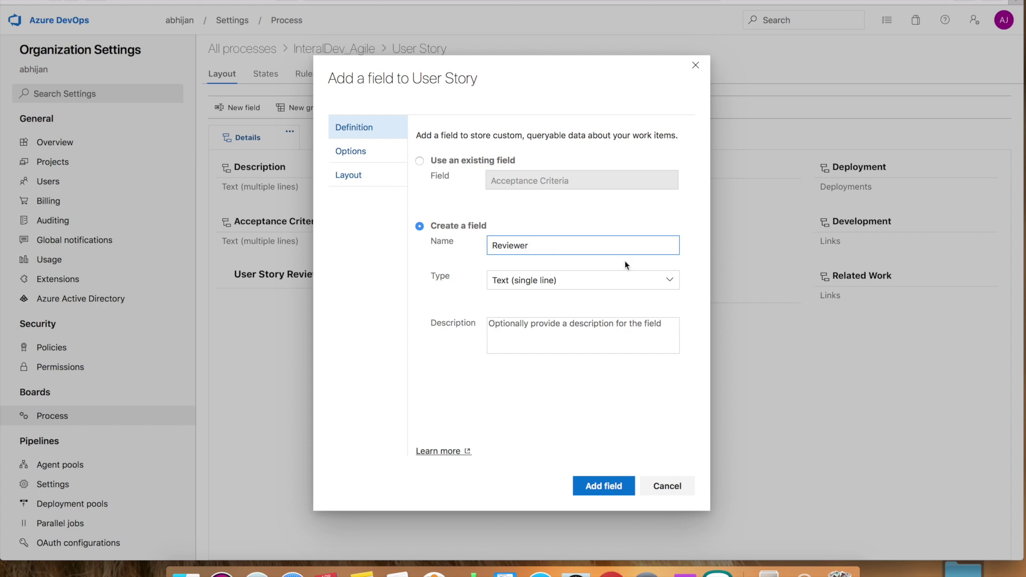
pyautogui.click(676, 279)
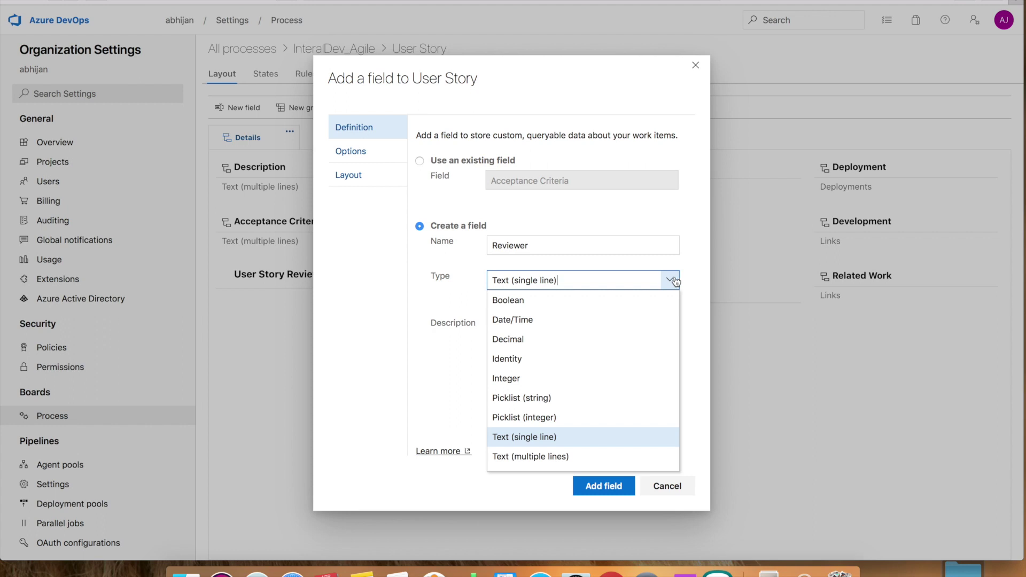
pyautogui.click(518, 369)
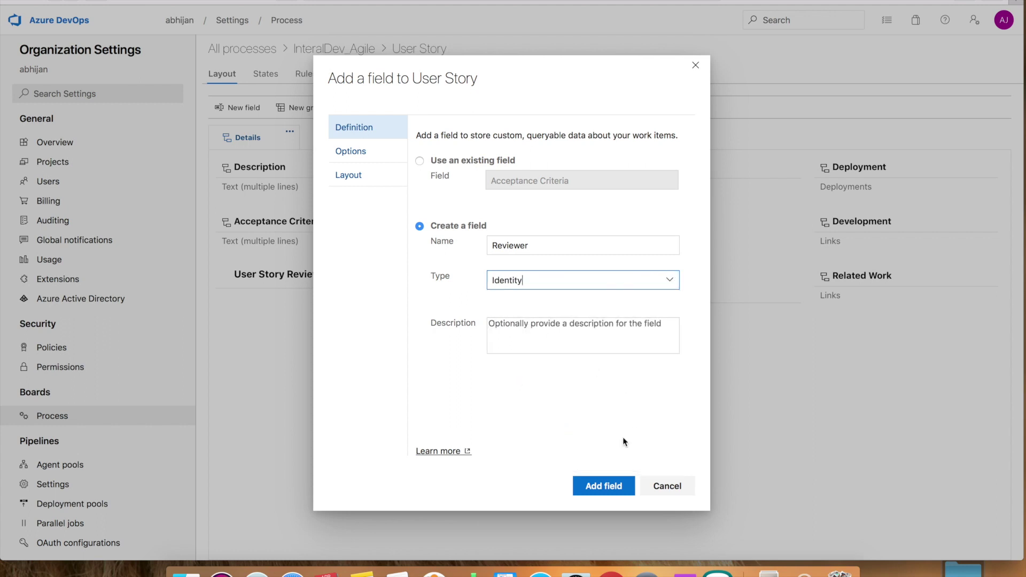
pyautogui.click(599, 490)
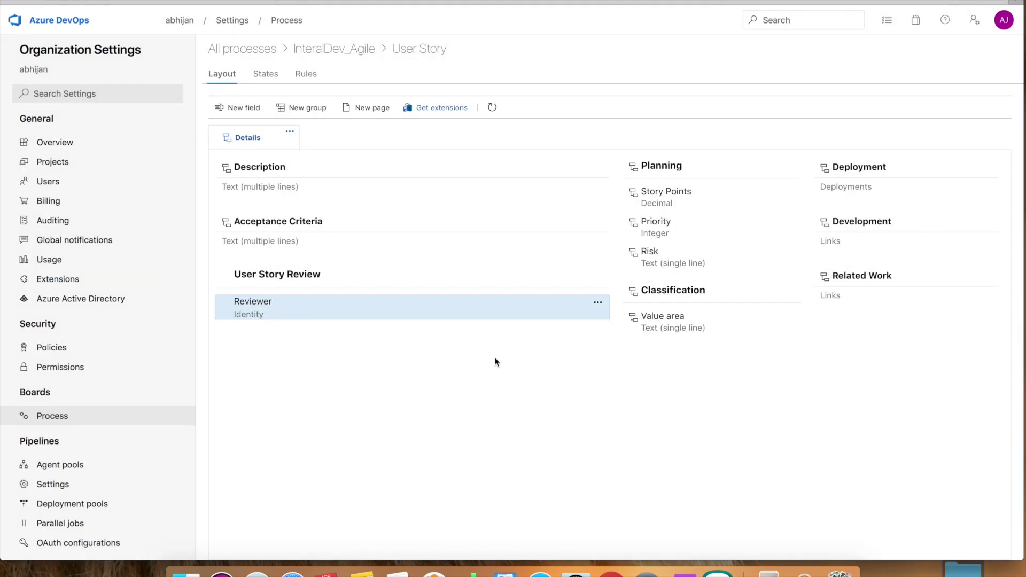
# Create a field named Review Date of type Date/Time in the User Story Review group
pyautogui.click(598, 275)
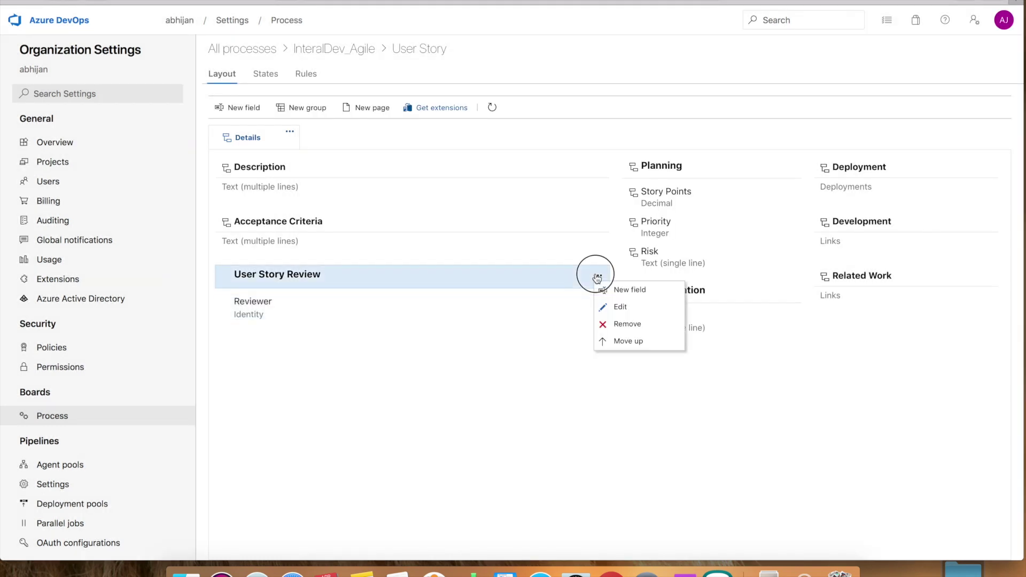
pyautogui.click(630, 291)
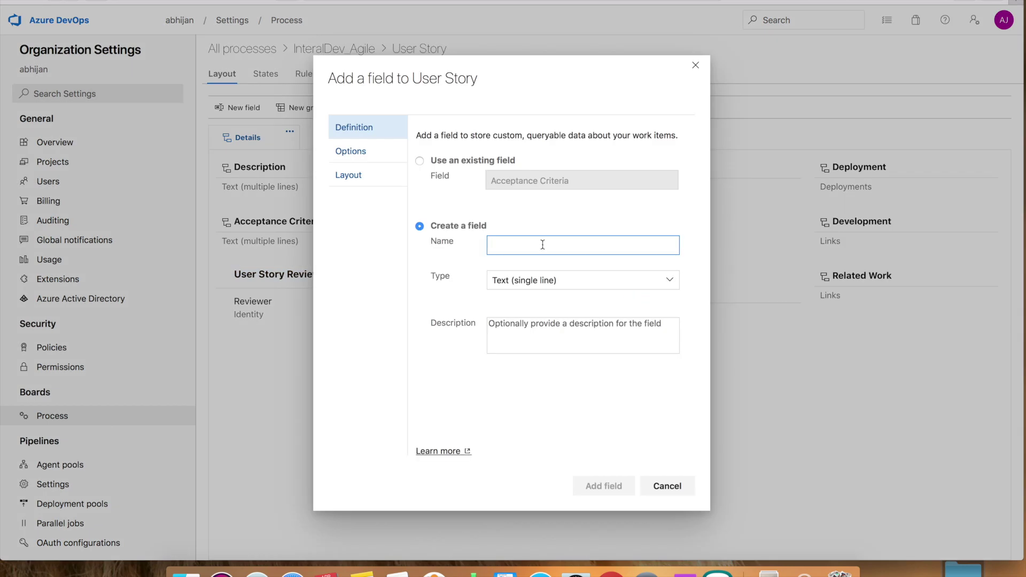
pyautogui.write('Review Date')
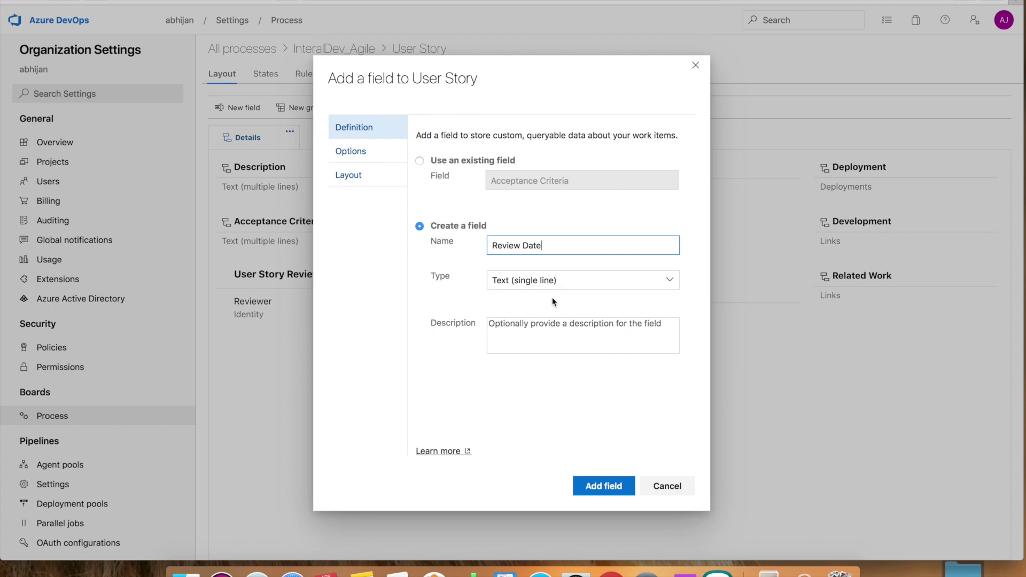
pyautogui.click(668, 281)
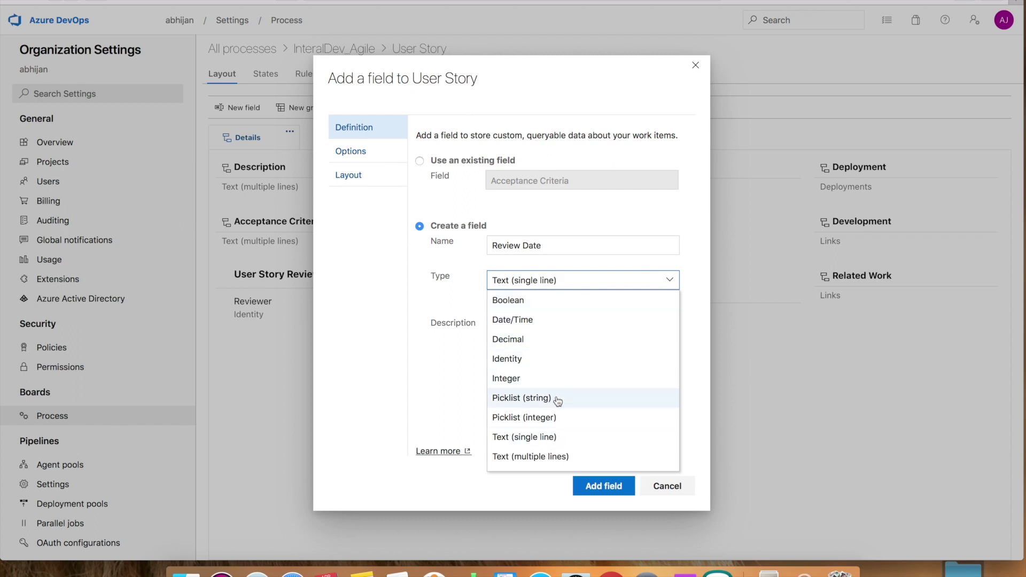
pyautogui.click(536, 322)
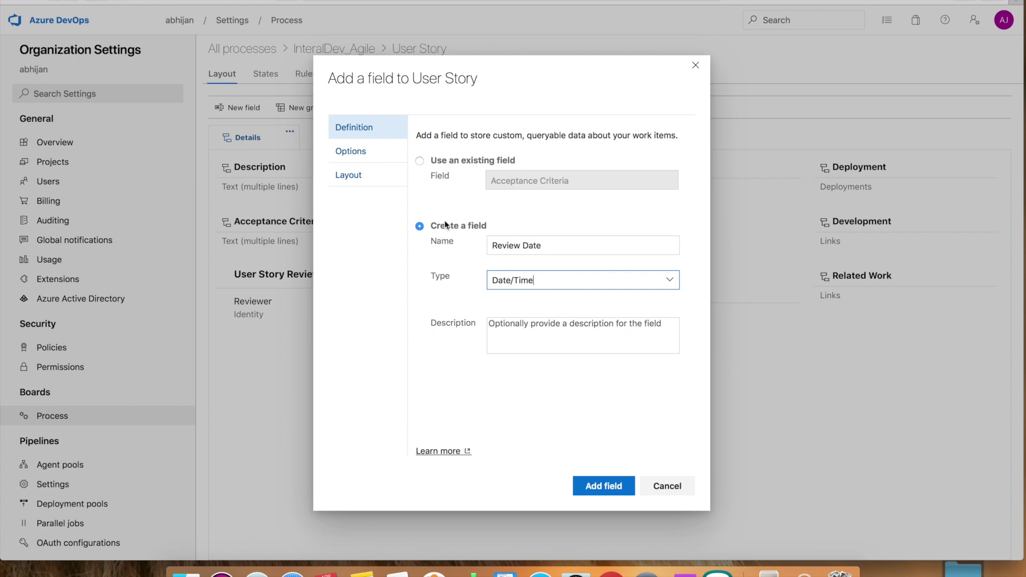
pyautogui.click(602, 488)
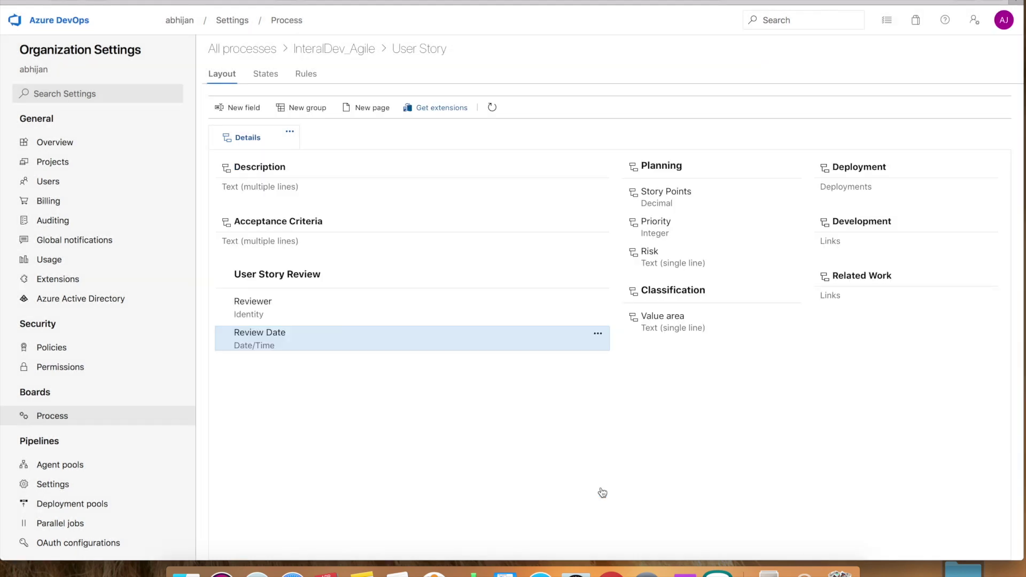
# Return to the list of all processes and open the projects that use the default Agile process
pyautogui.click(334, 51)
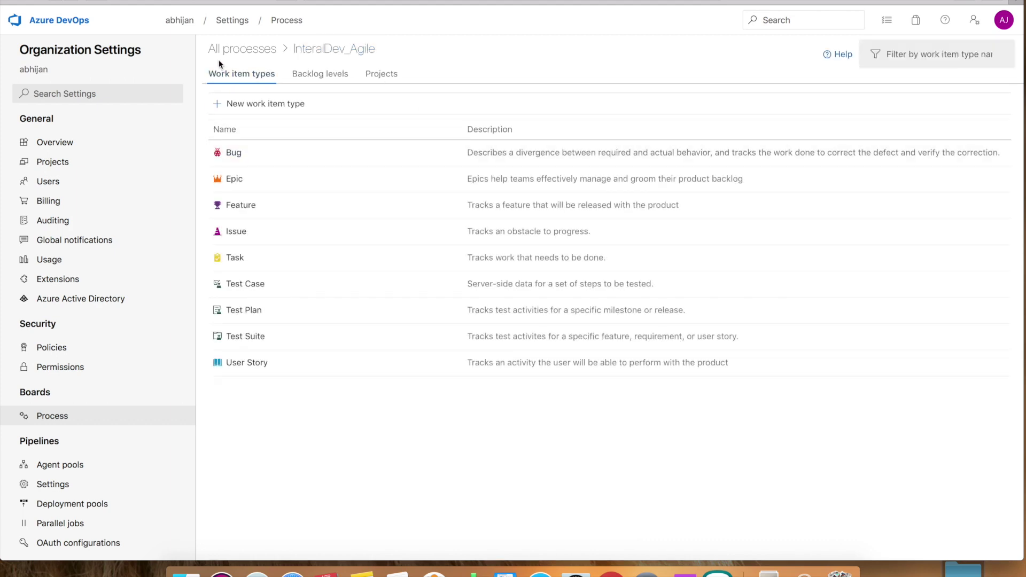
pyautogui.click(232, 51)
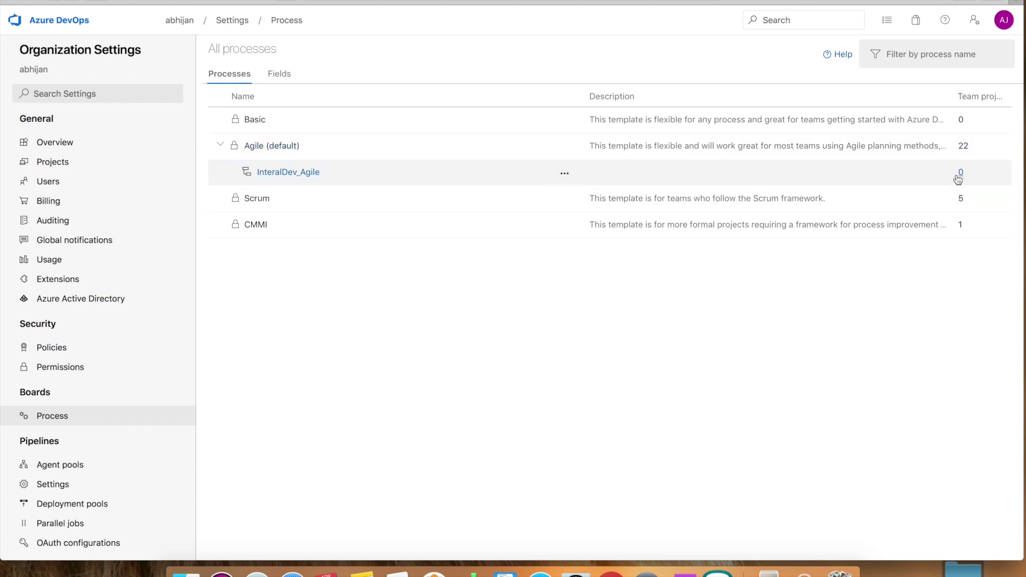
pyautogui.click(268, 147)
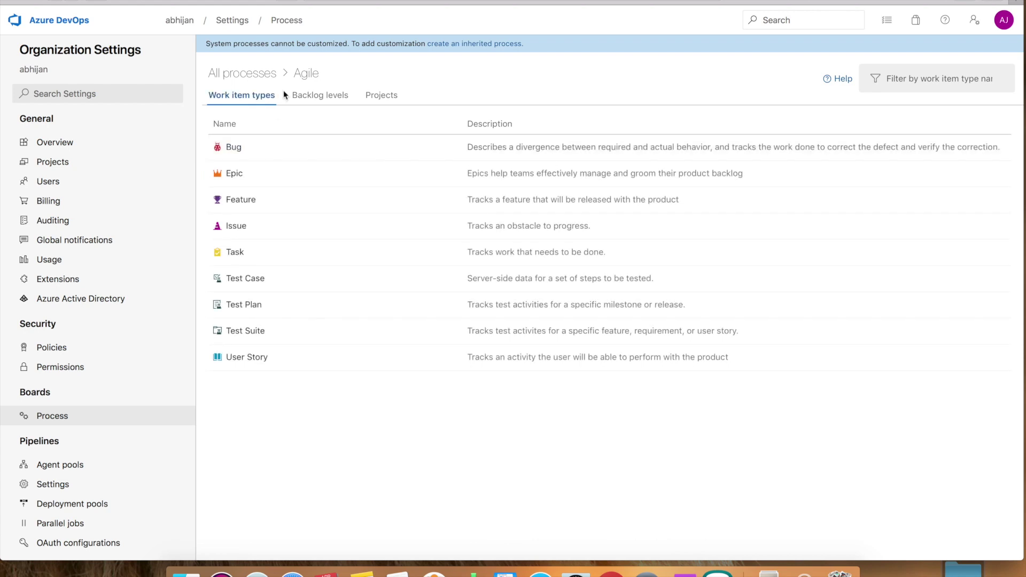
pyautogui.click(373, 94)
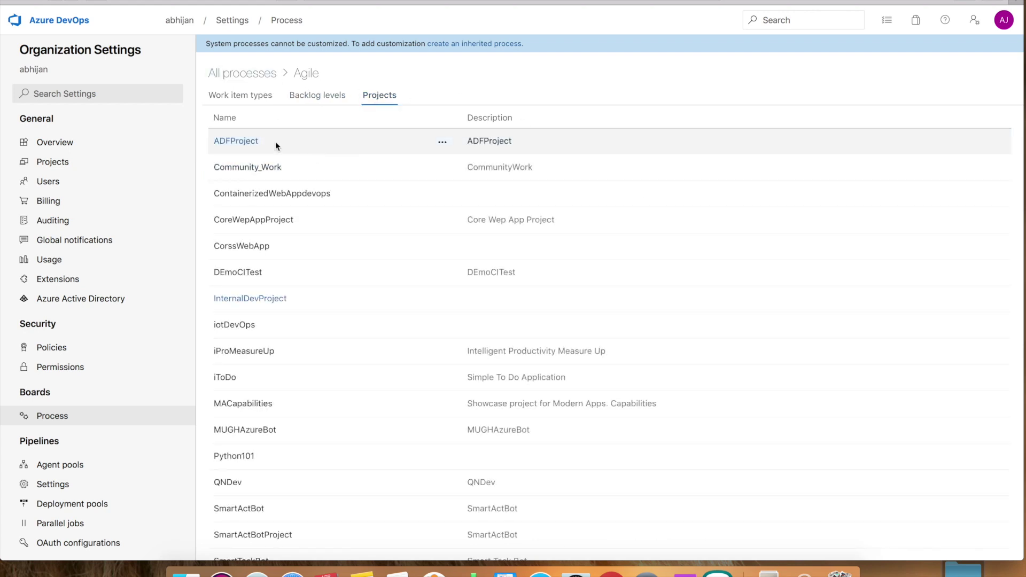
# Change the process of InternalDevProject to InteralDev_Agile and save the change
pyautogui.scroll(-3, 377, 334)
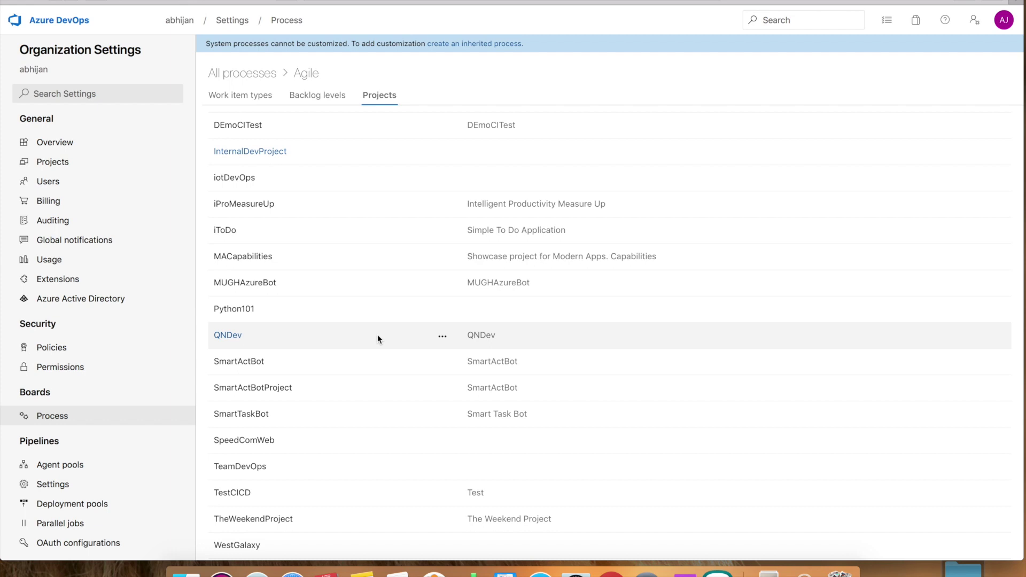
pyautogui.moveTo(376, 143)
pyautogui.click(443, 155)
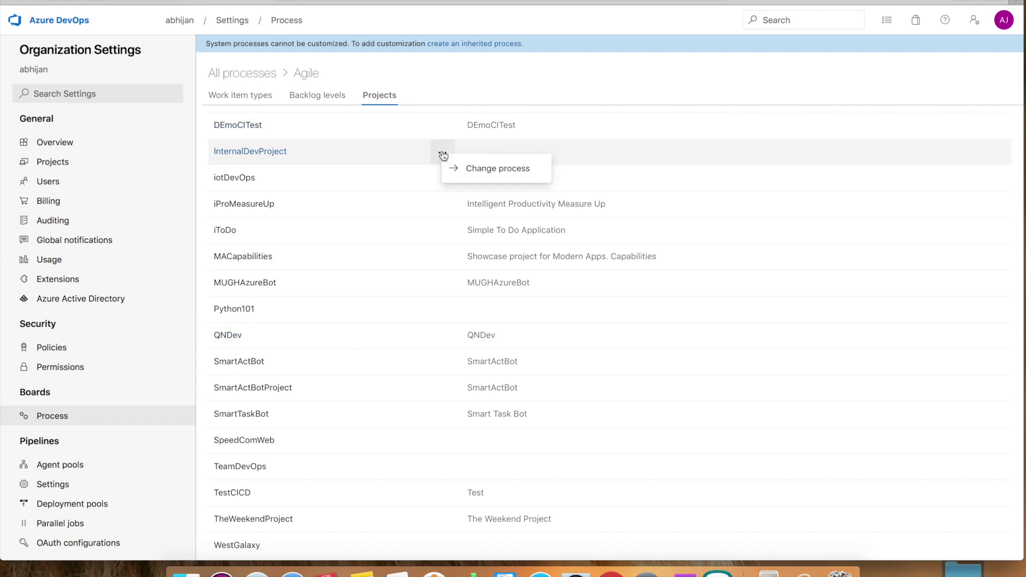
pyautogui.click(495, 169)
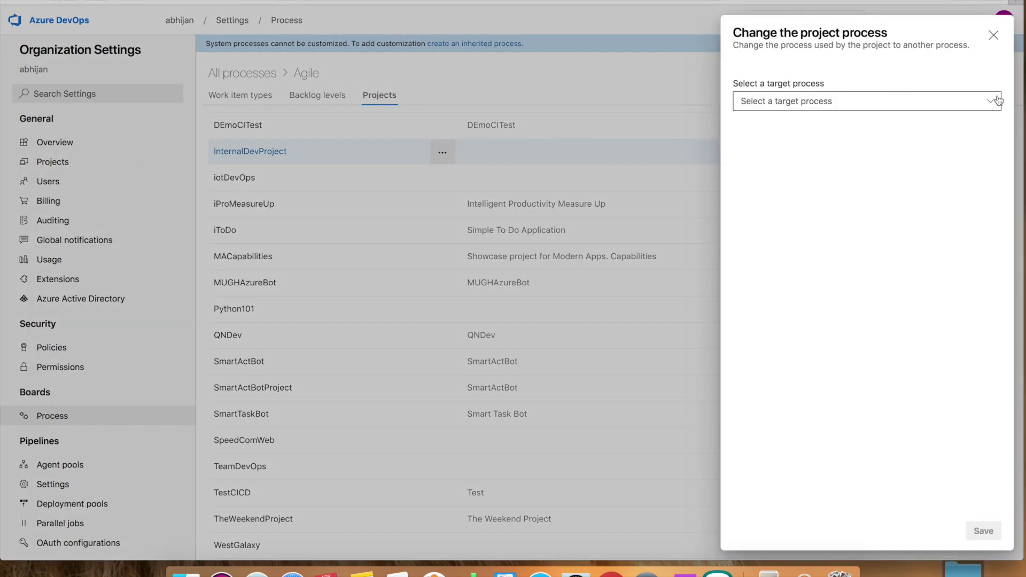
pyautogui.click(996, 101)
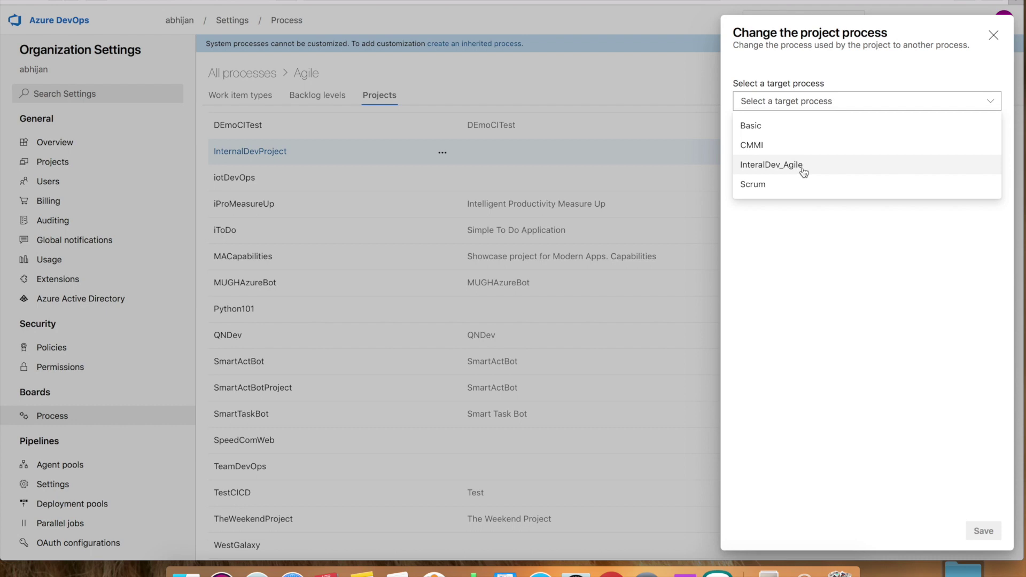
pyautogui.click(803, 169)
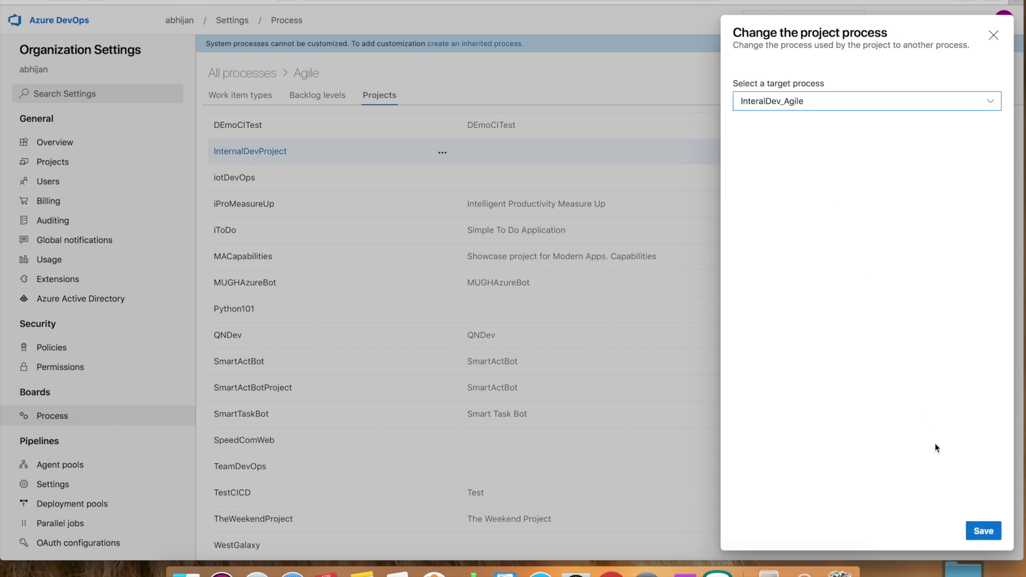
pyautogui.click(988, 533)
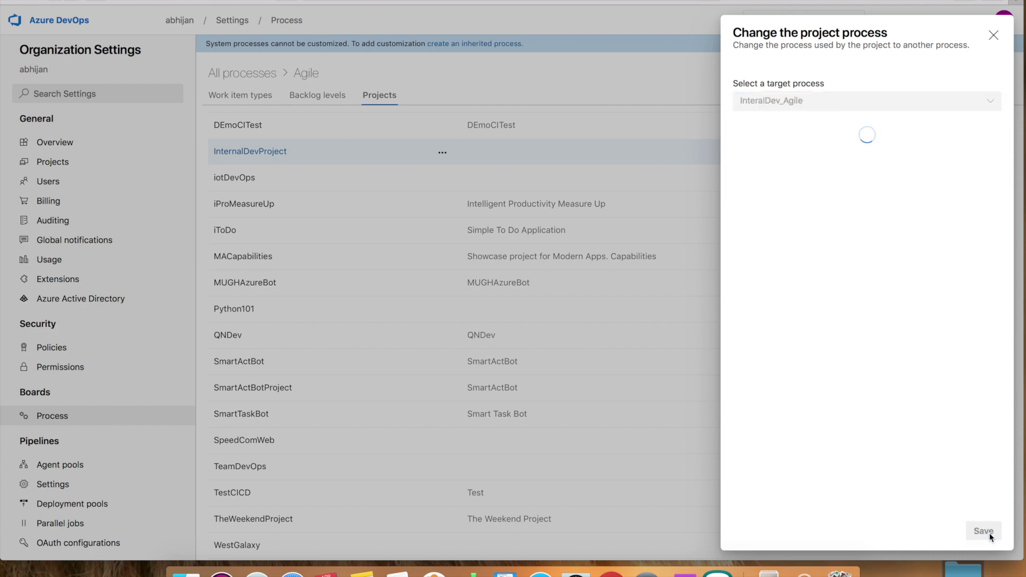
pyautogui.click(988, 534)
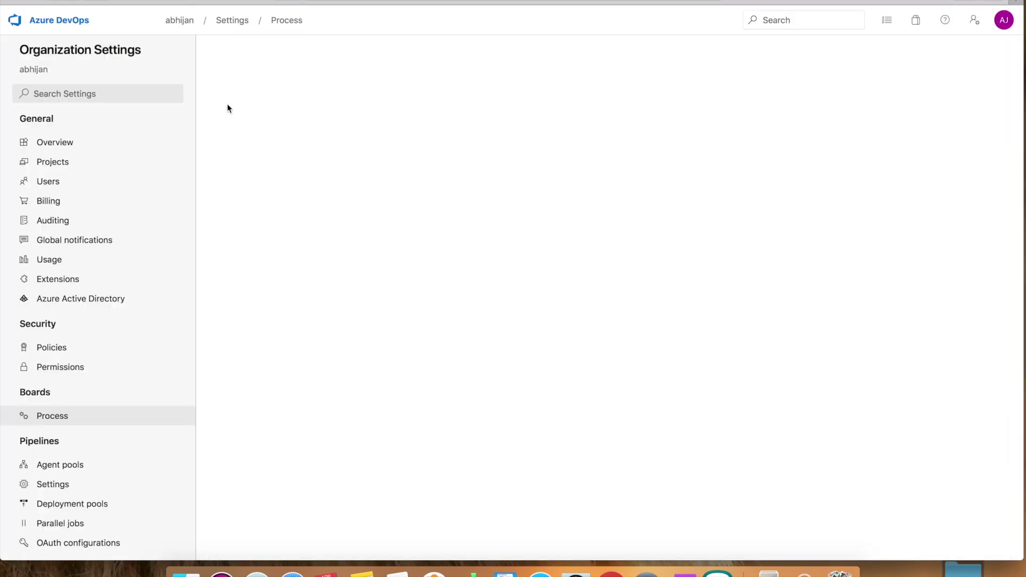
# Go back to the organization's projects and open the work items of InternalDevProject
pyautogui.click(177, 20)
pyautogui.click(344, 151)
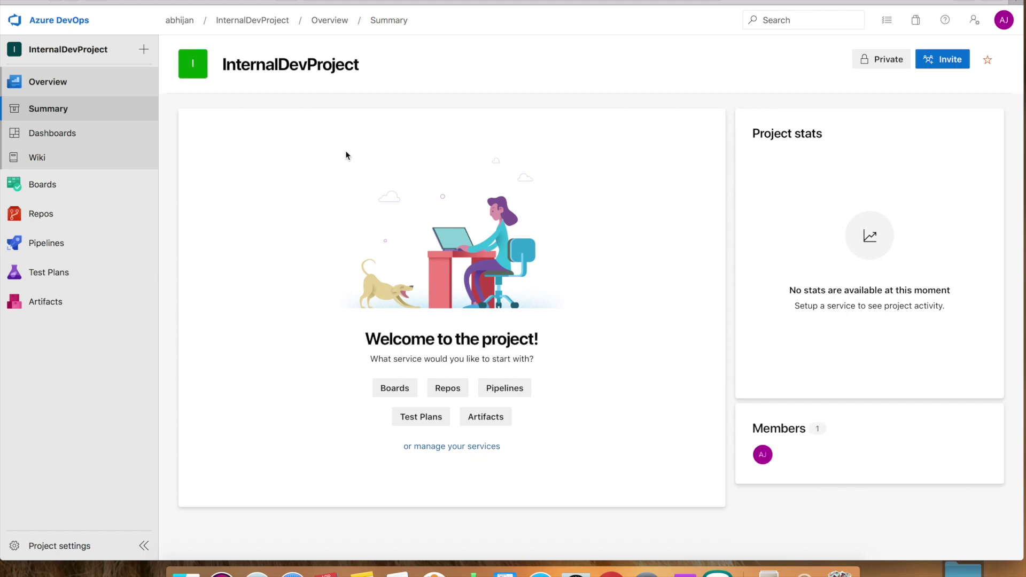
pyautogui.moveTo(114, 197)
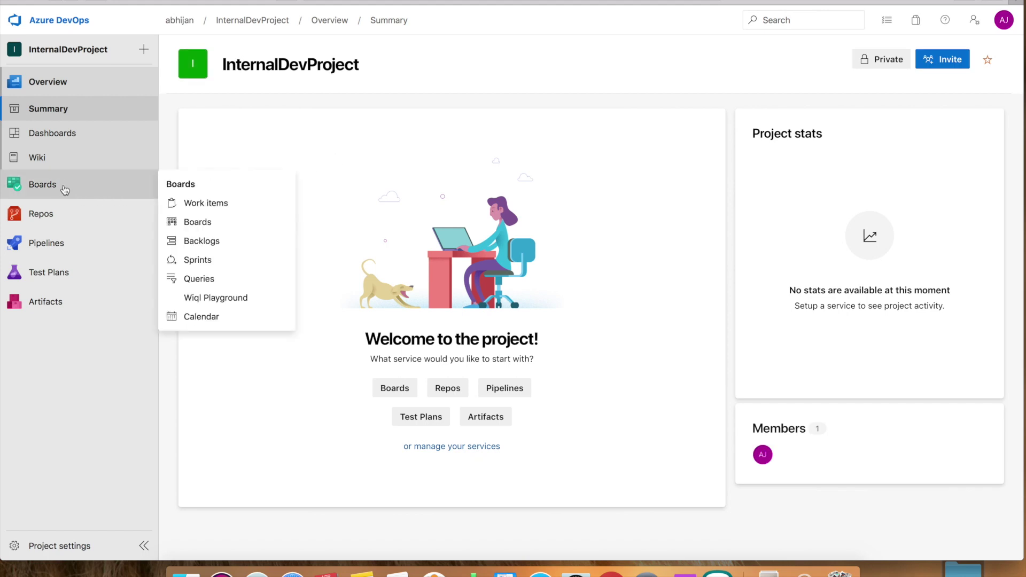
pyautogui.click(192, 203)
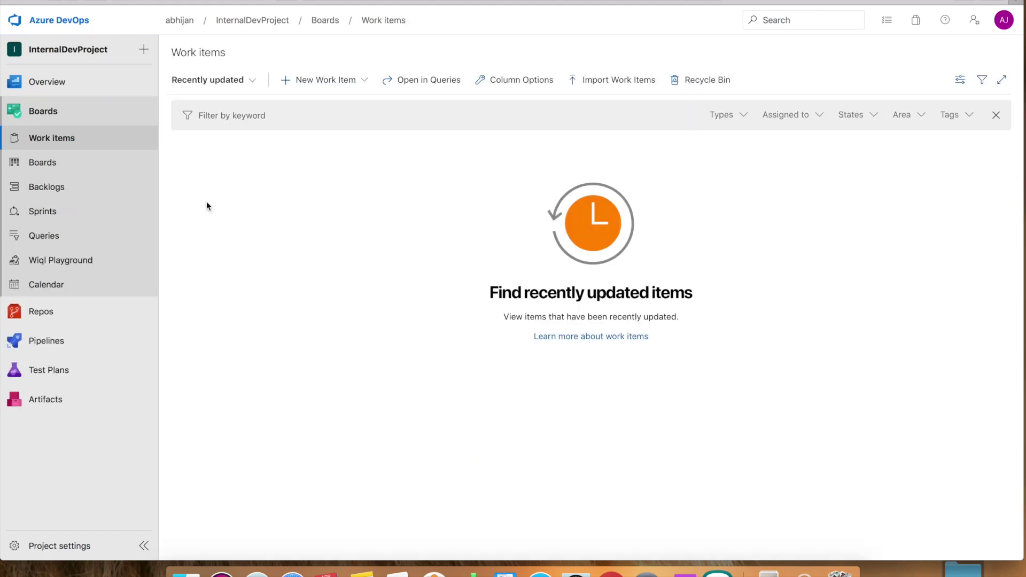
# Try out the User Story Review fields on a new User Story by assigning a reviewer, and discard the unsaved draft
pyautogui.click(364, 80)
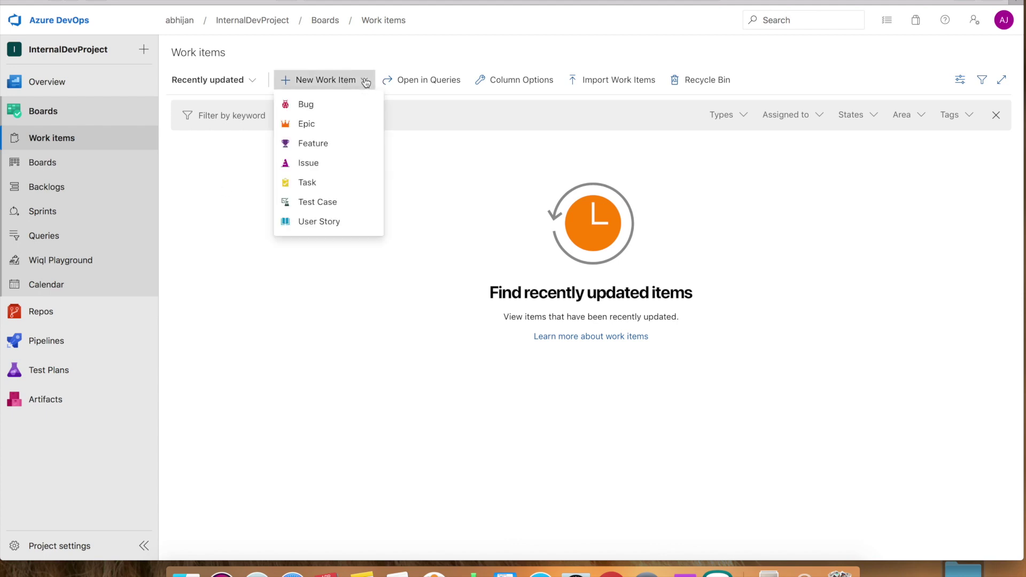
pyautogui.click(313, 224)
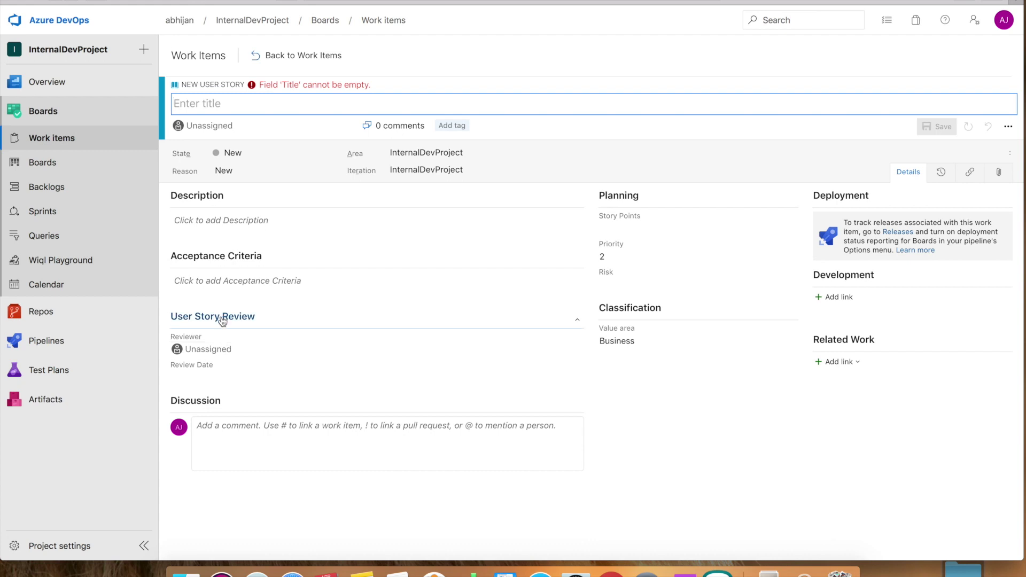
pyautogui.click(228, 348)
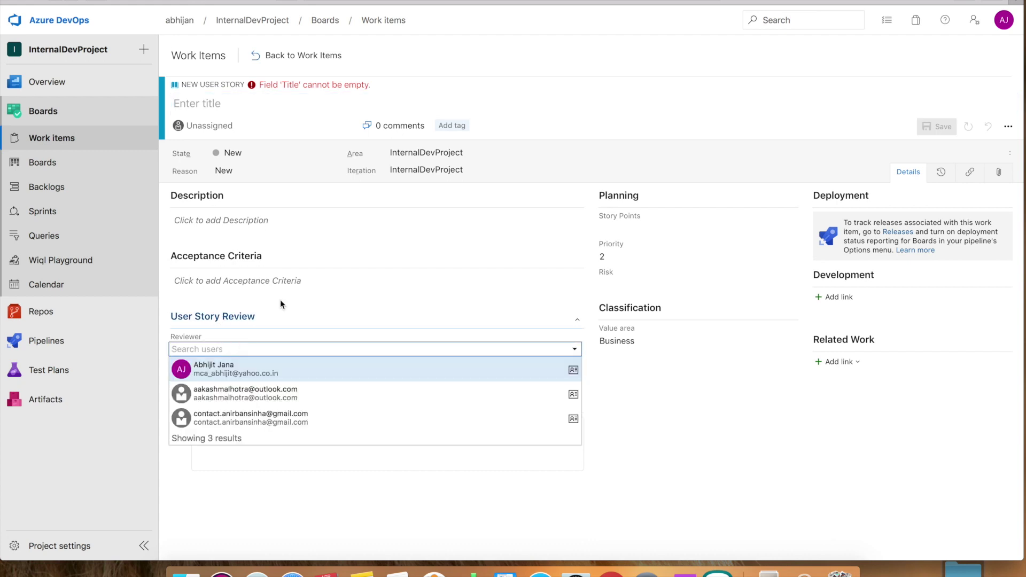
pyautogui.click(344, 310)
pyautogui.click(348, 315)
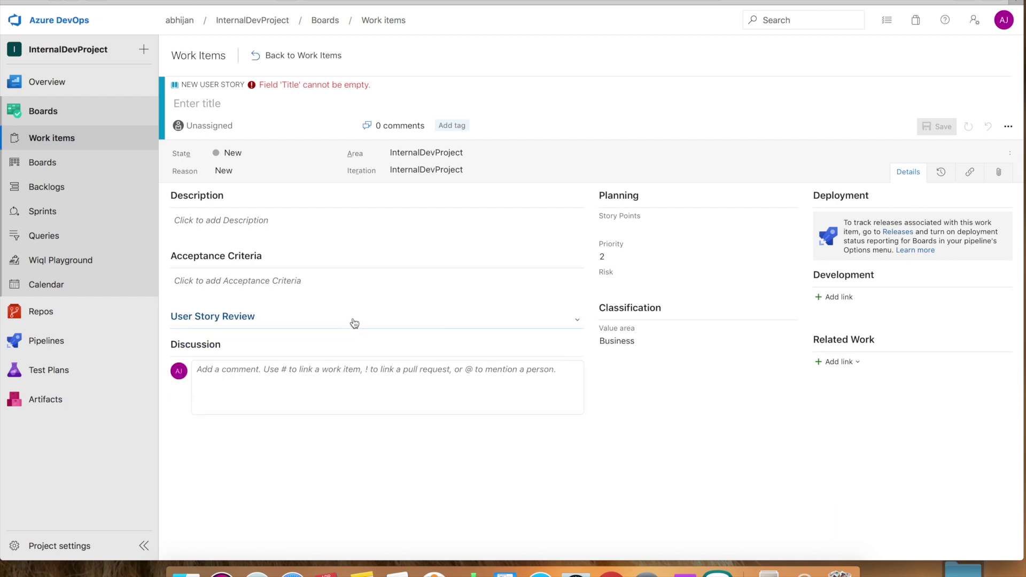
pyautogui.click(351, 322)
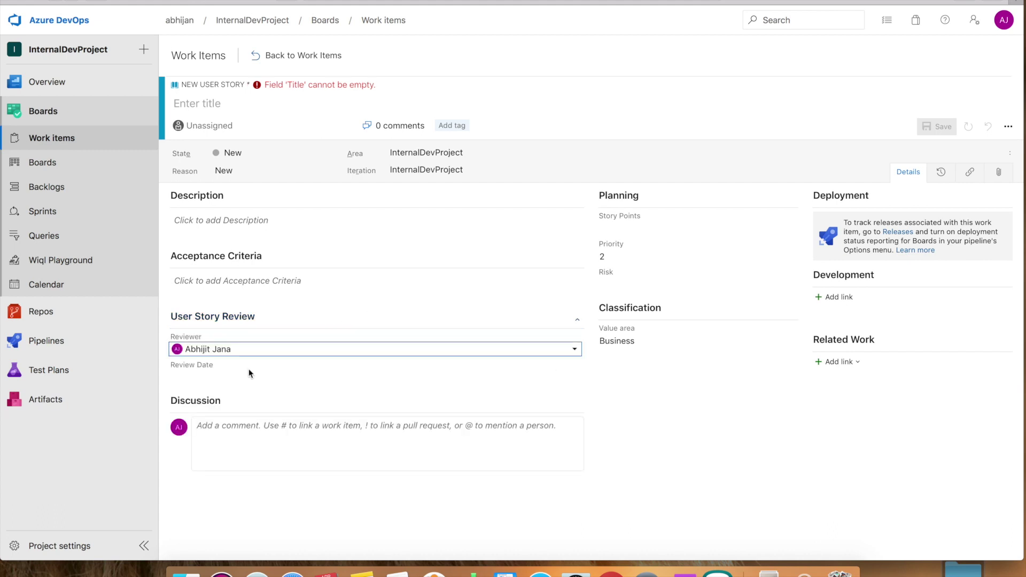
pyautogui.click(204, 378)
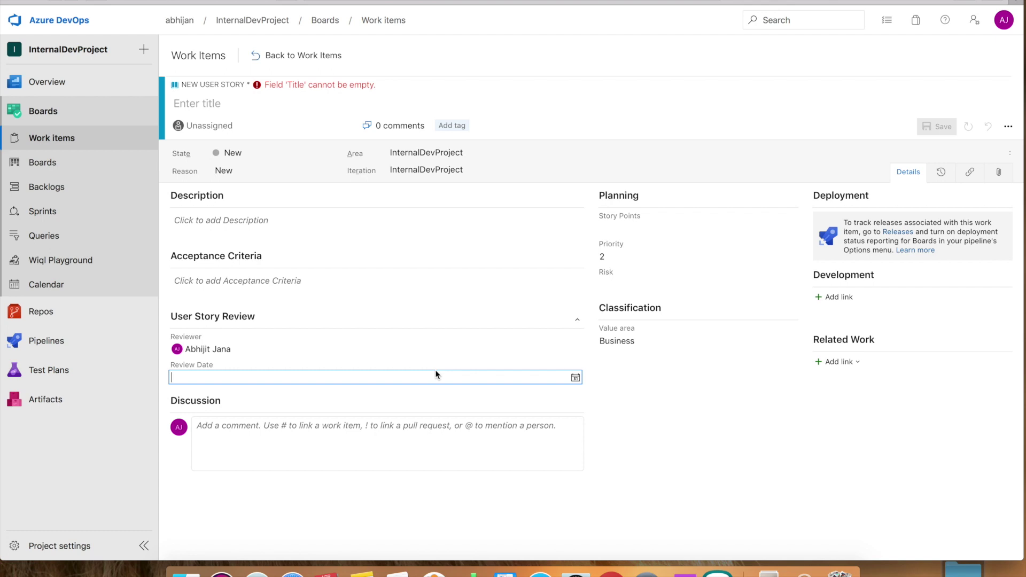
pyautogui.click(281, 55)
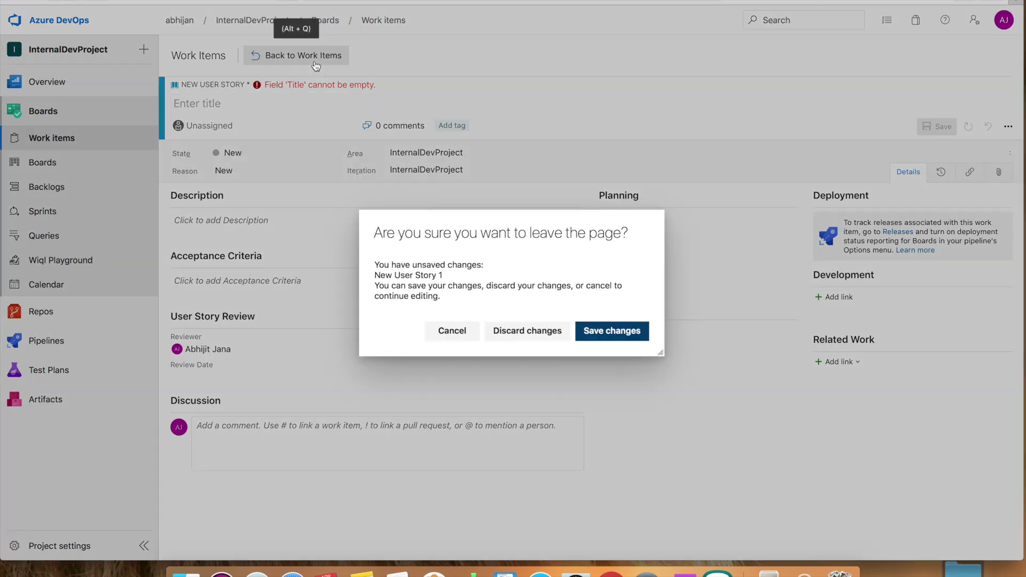
pyautogui.click(539, 334)
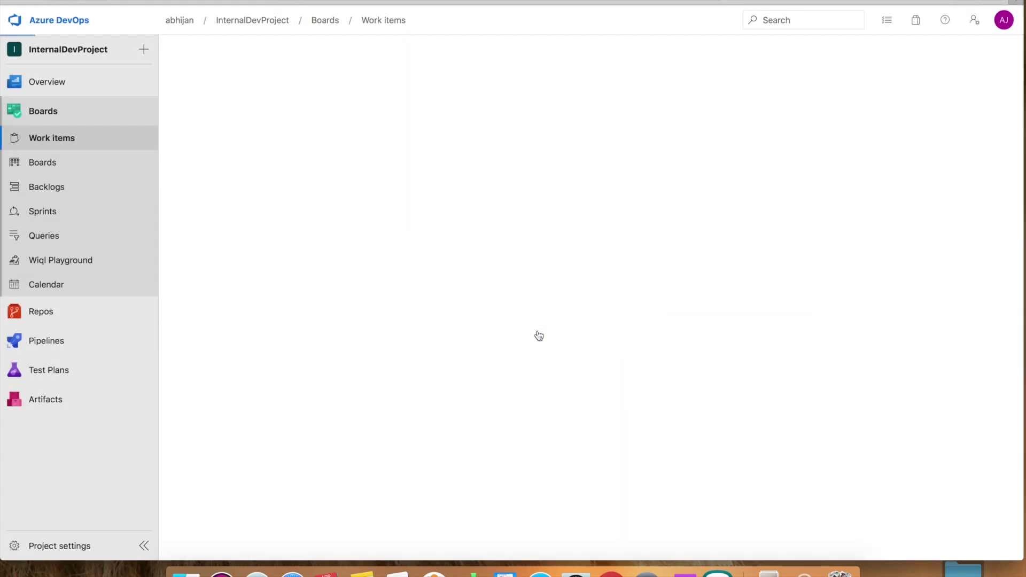
# Open the InteralDev_Agile process from InternalDevProject's project settings and start a new work item type named Action
pyautogui.click(63, 547)
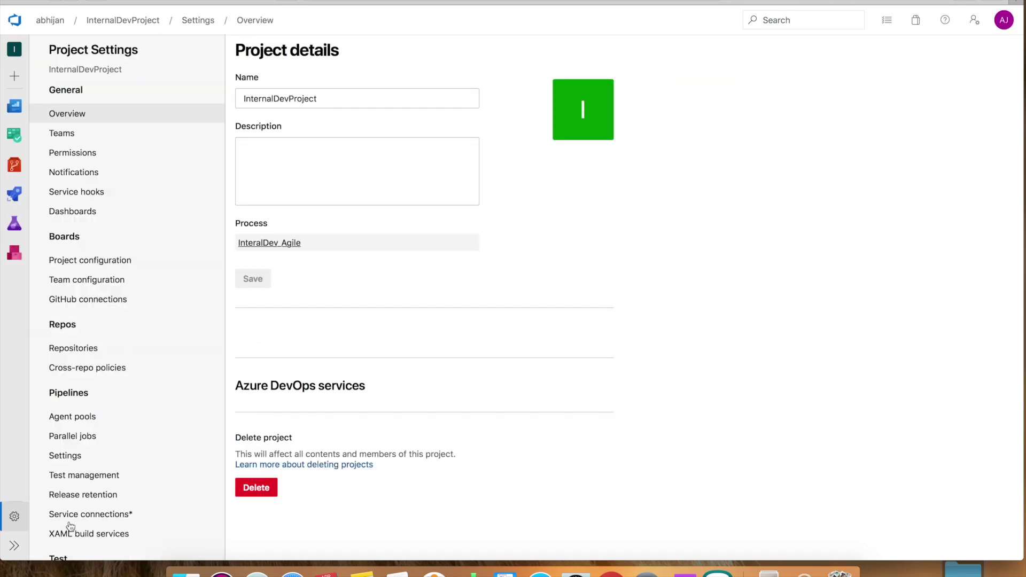
pyautogui.click(292, 243)
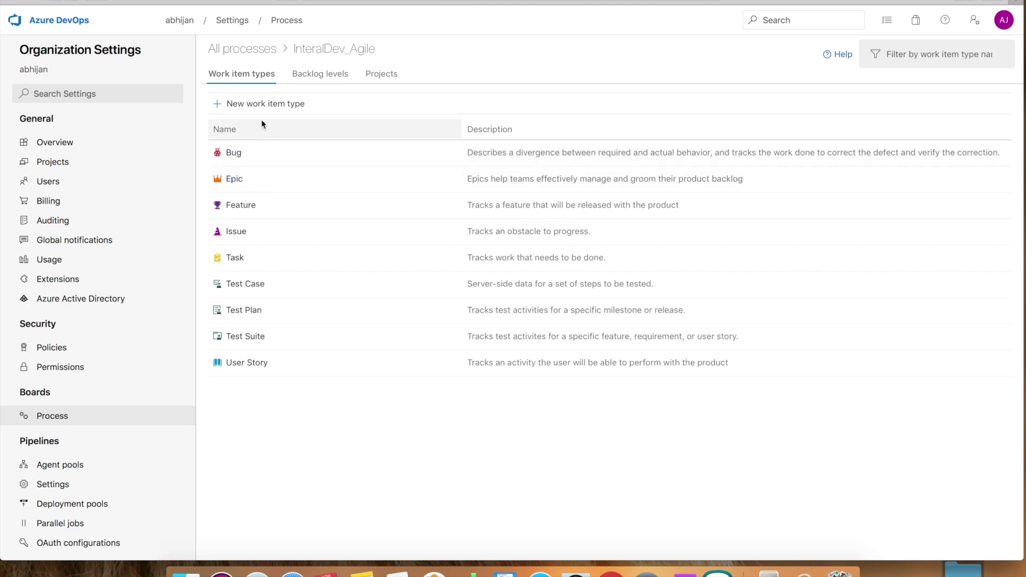
pyautogui.click(295, 107)
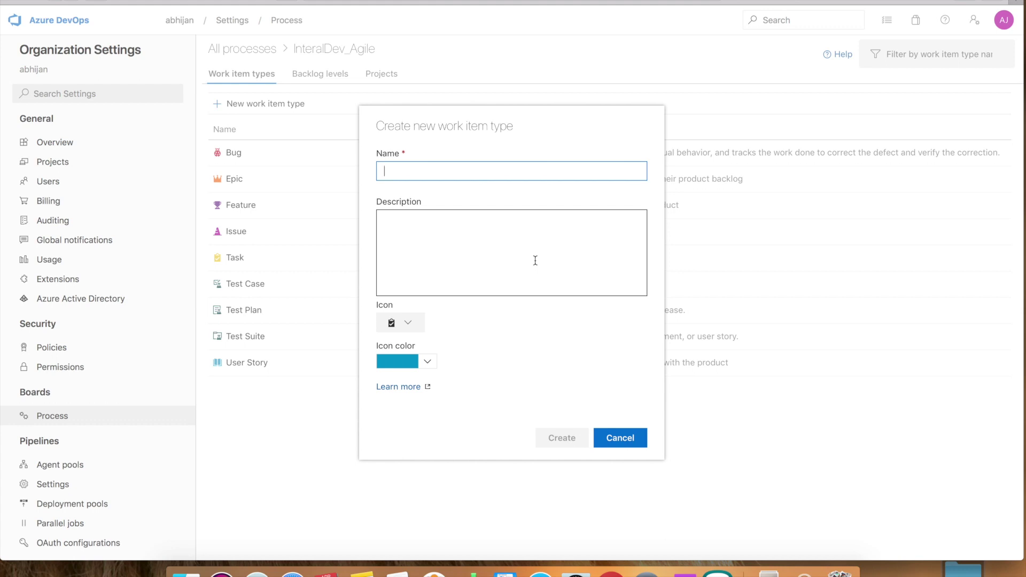
pyautogui.write('A')
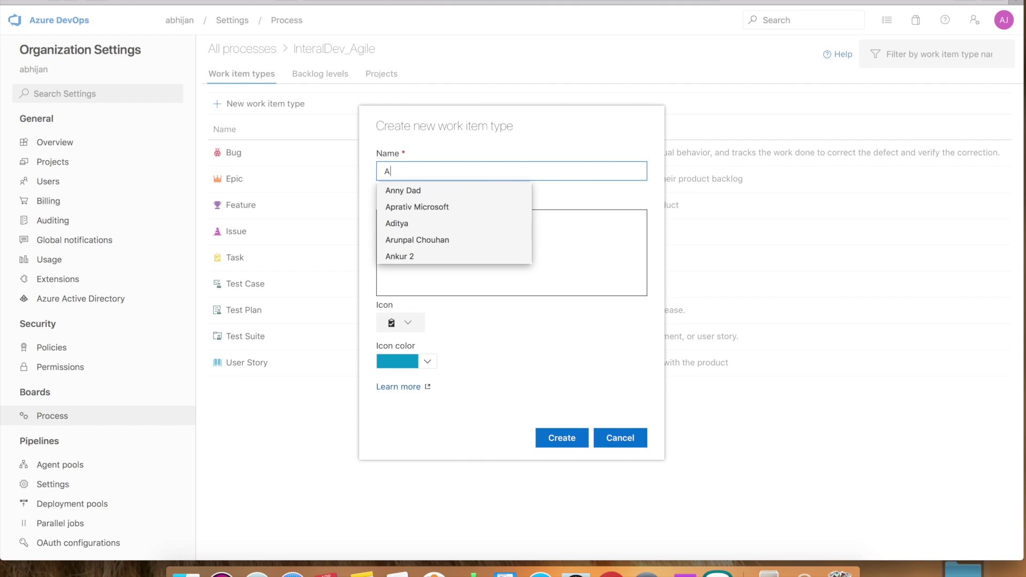
pyautogui.press('BackSpace')
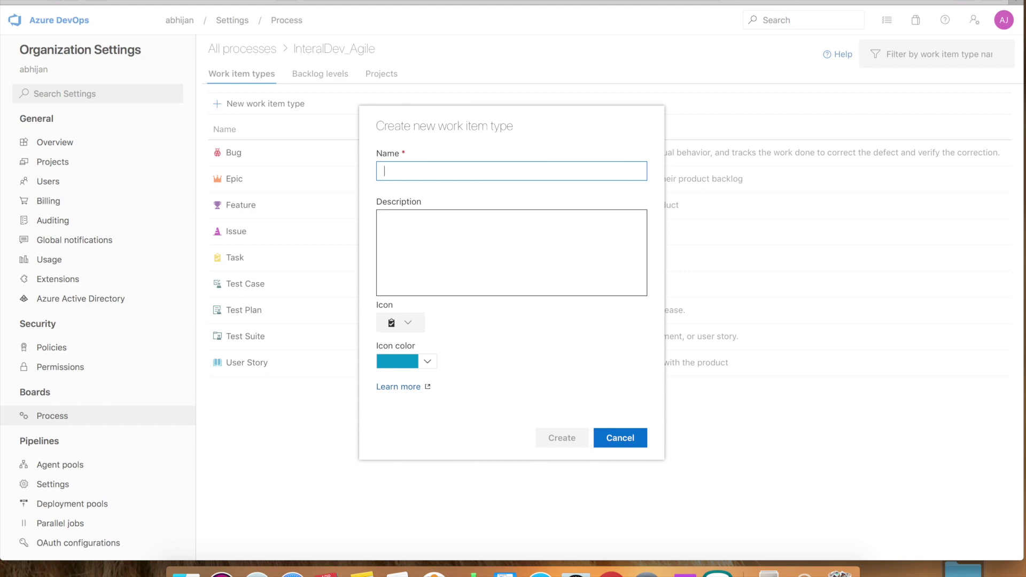
pyautogui.write('Action')
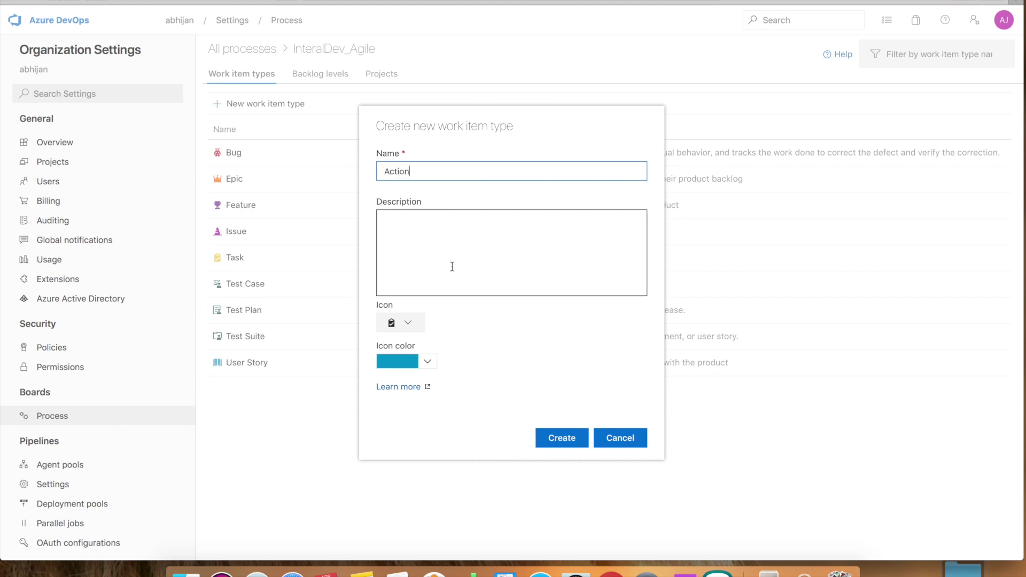
# Give the Action work item type the paint brush icon in green (#339947) and create it
pyautogui.click(422, 323)
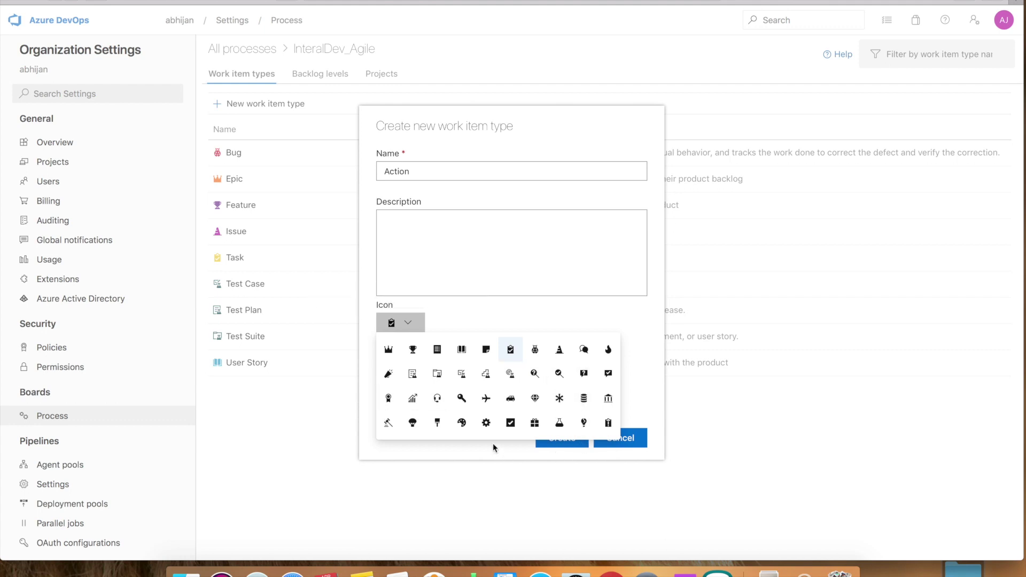
pyautogui.click(437, 422)
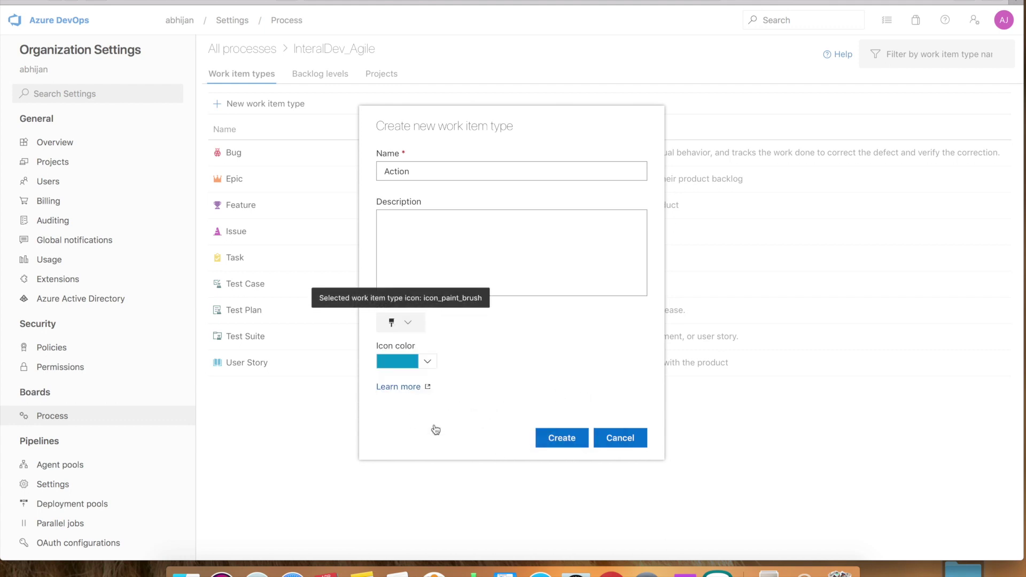
pyautogui.click(428, 362)
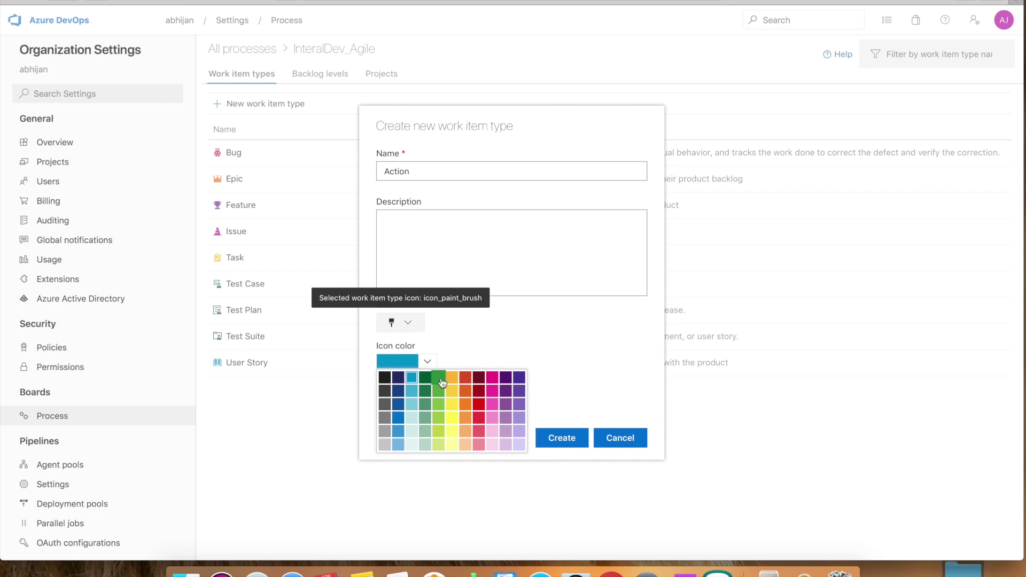
pyautogui.click(441, 383)
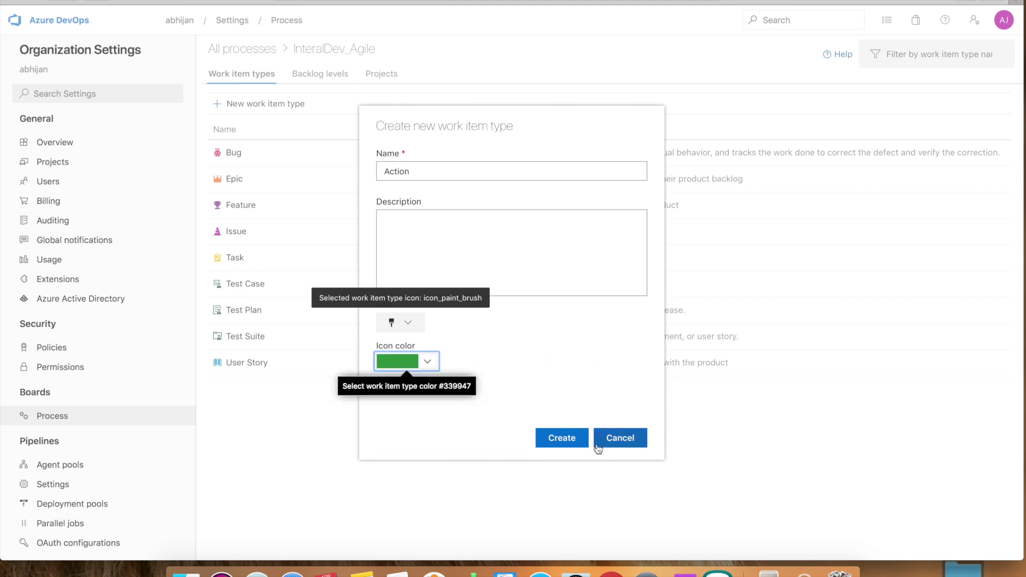
pyautogui.click(563, 436)
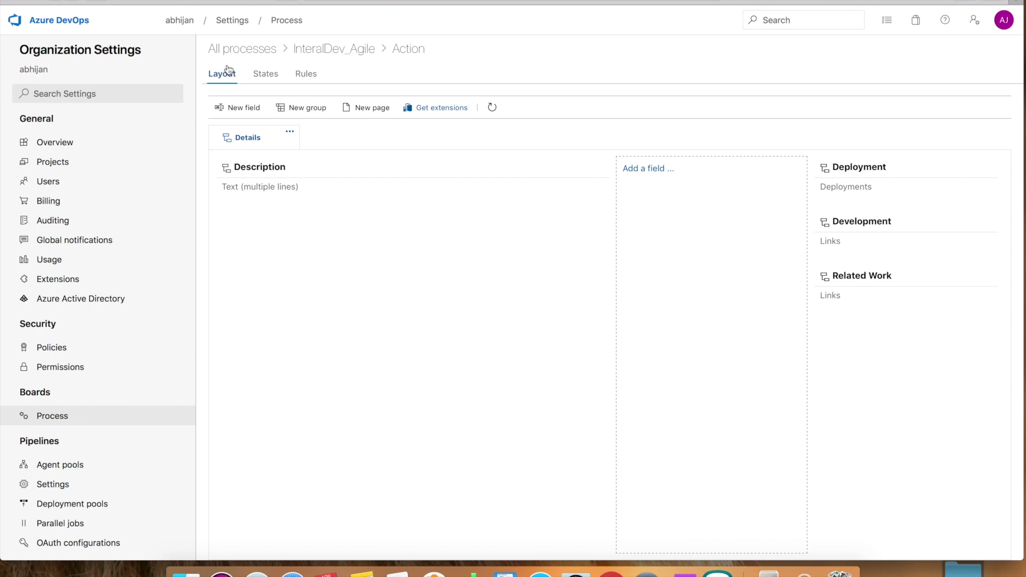
# Define a new field for Action named Validation Required with the type Boolean
pyautogui.click(248, 115)
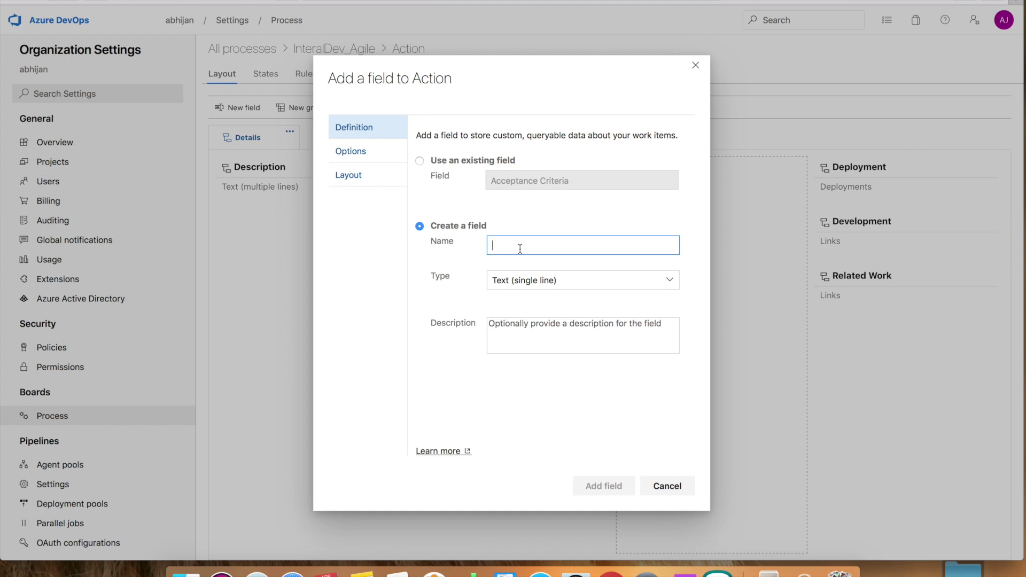
pyautogui.write('Validation Required')
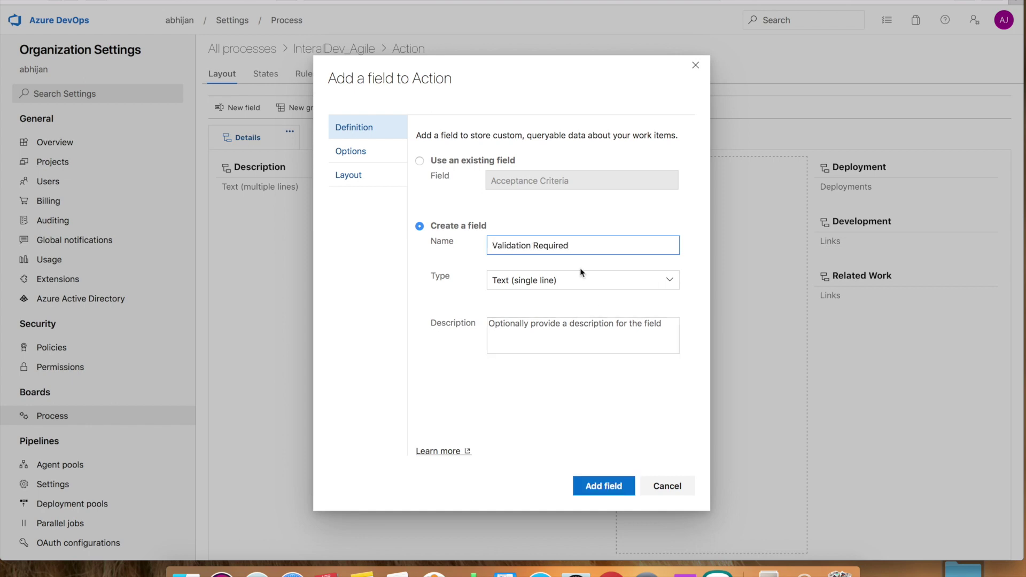
pyautogui.click(670, 282)
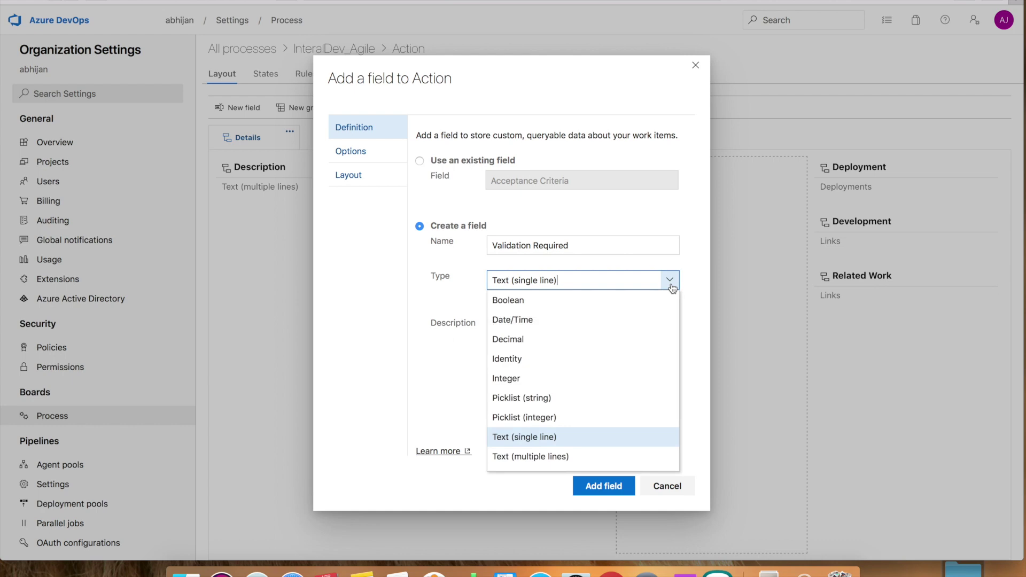
pyautogui.click(571, 299)
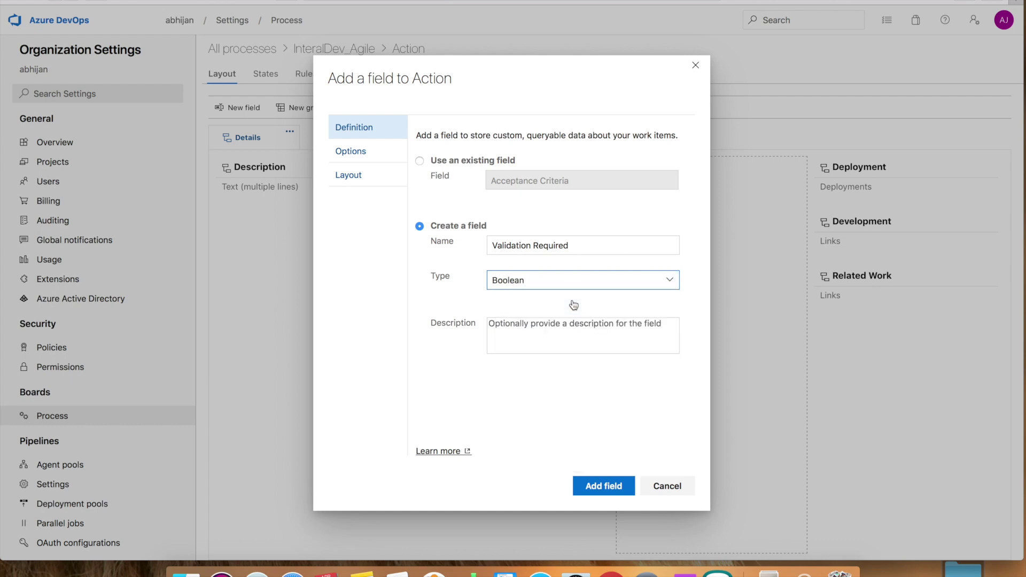
# Check the Validation Required field's options, layout and definition, and try to add it to Action
pyautogui.click(348, 157)
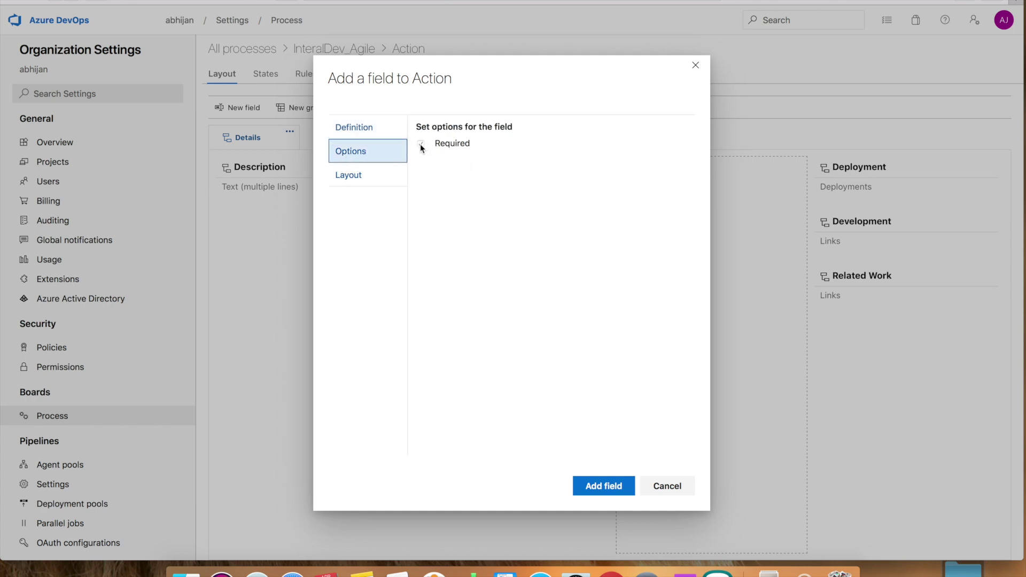
pyautogui.click(347, 181)
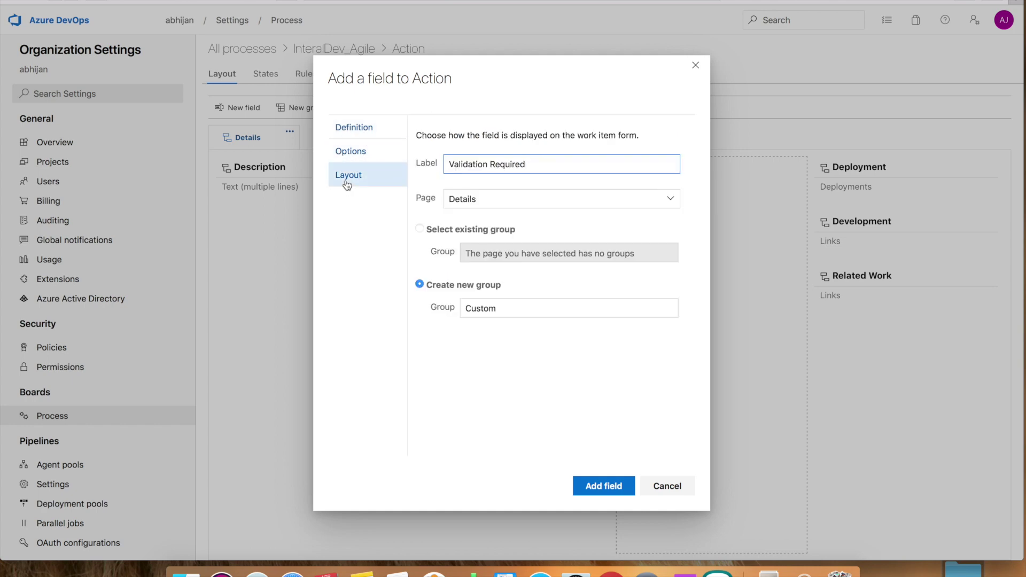
pyautogui.click(356, 129)
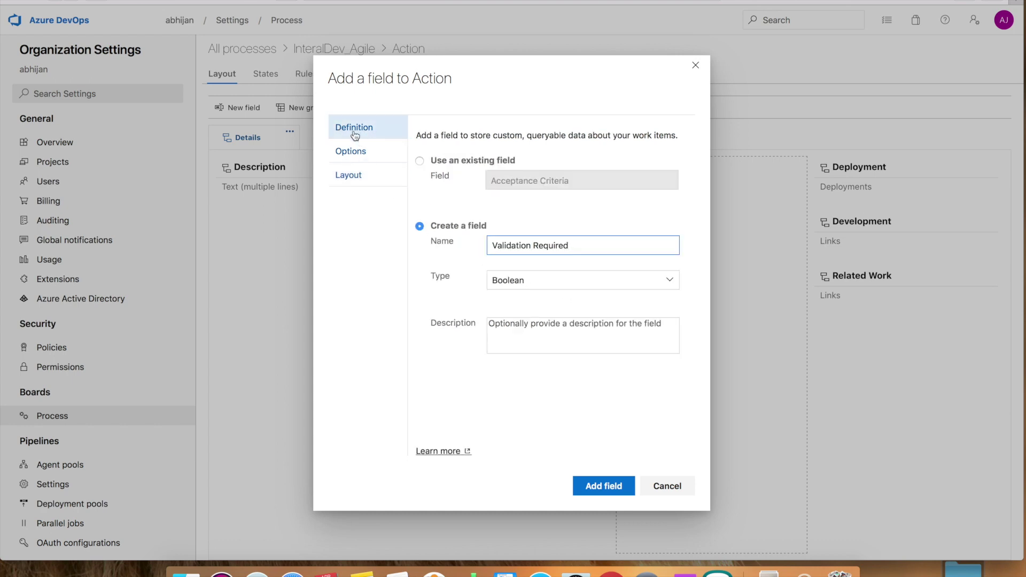
pyautogui.click(355, 178)
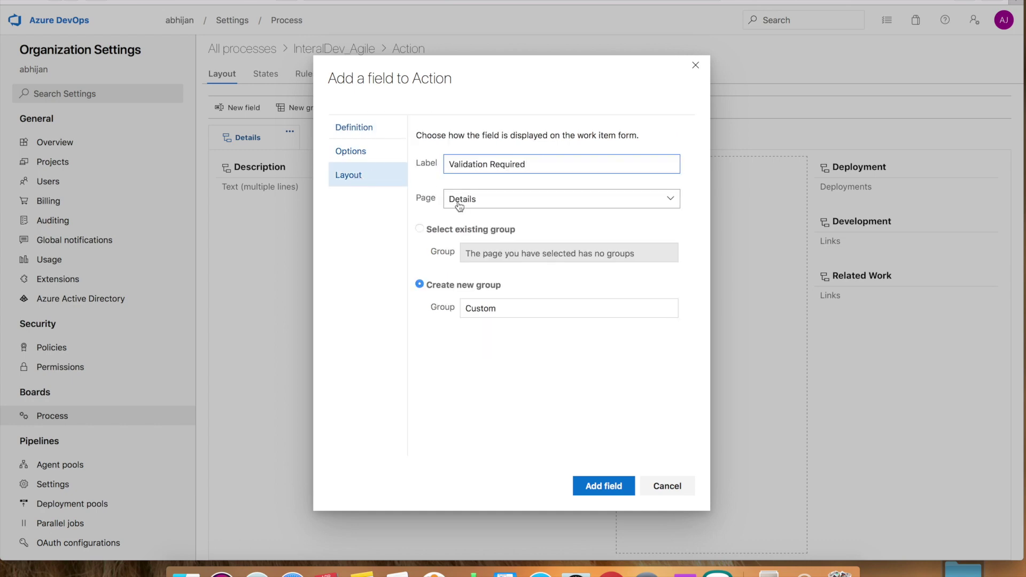
pyautogui.click(377, 132)
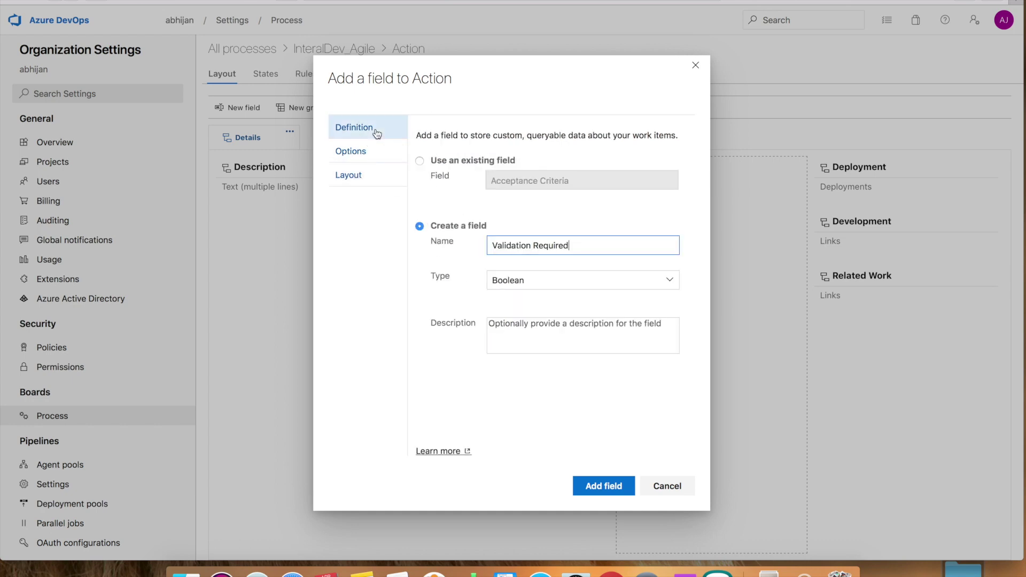
pyautogui.click(357, 152)
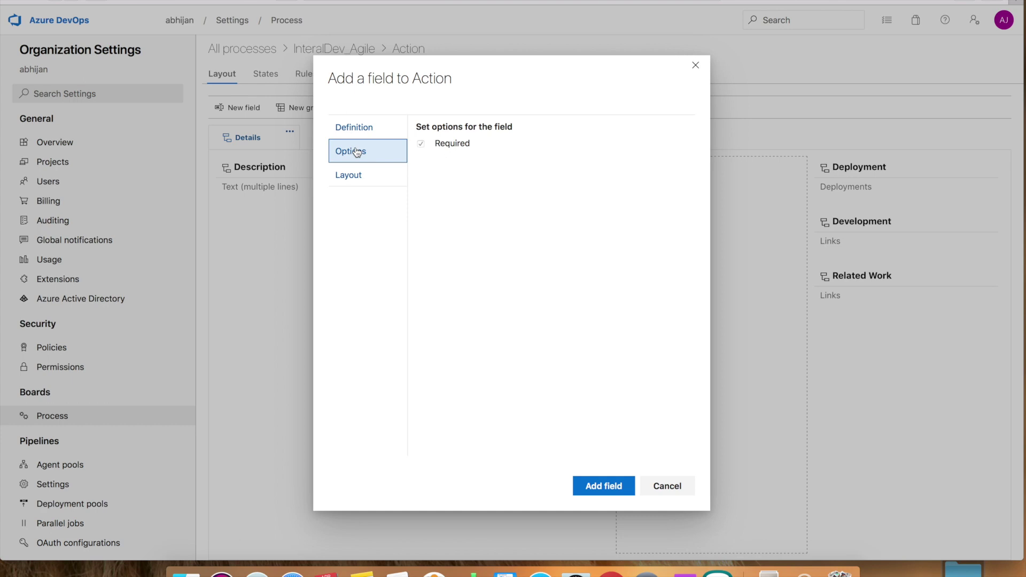
pyautogui.click(601, 489)
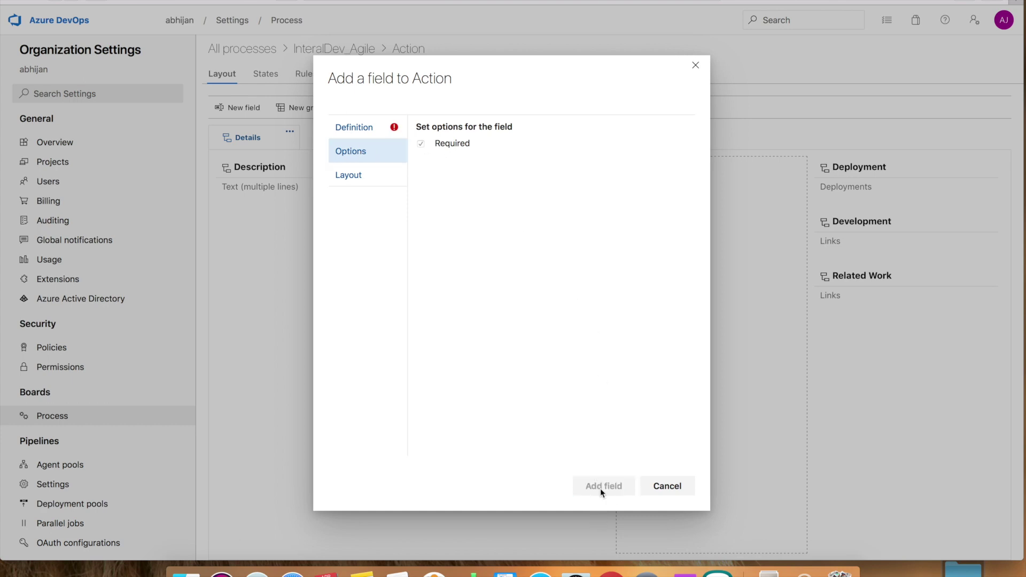
# Change the field name to Is Validation Required and add it to a new Custom group on Action's Details page
pyautogui.click(355, 126)
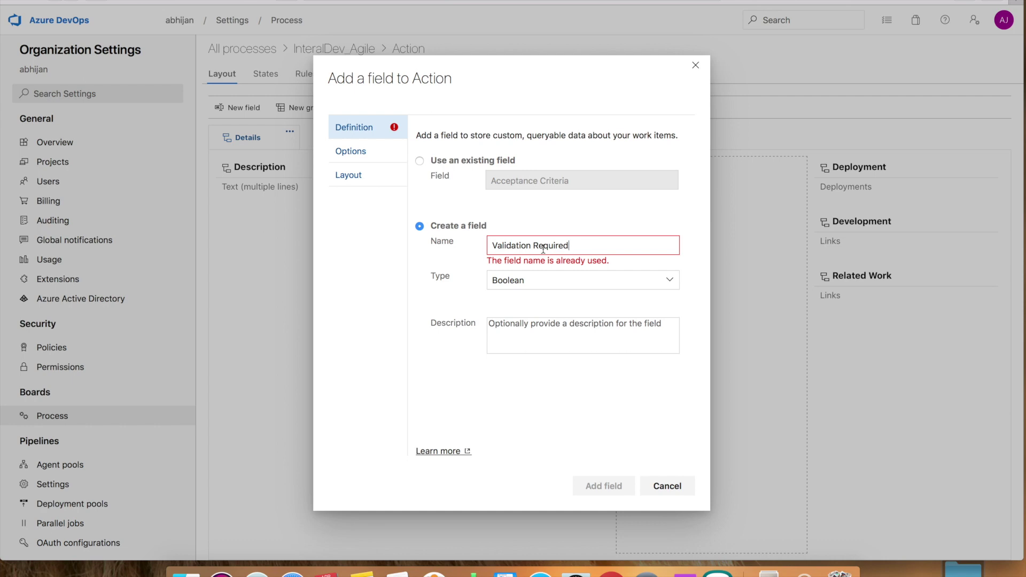
pyautogui.click(495, 245)
pyautogui.write('Is')
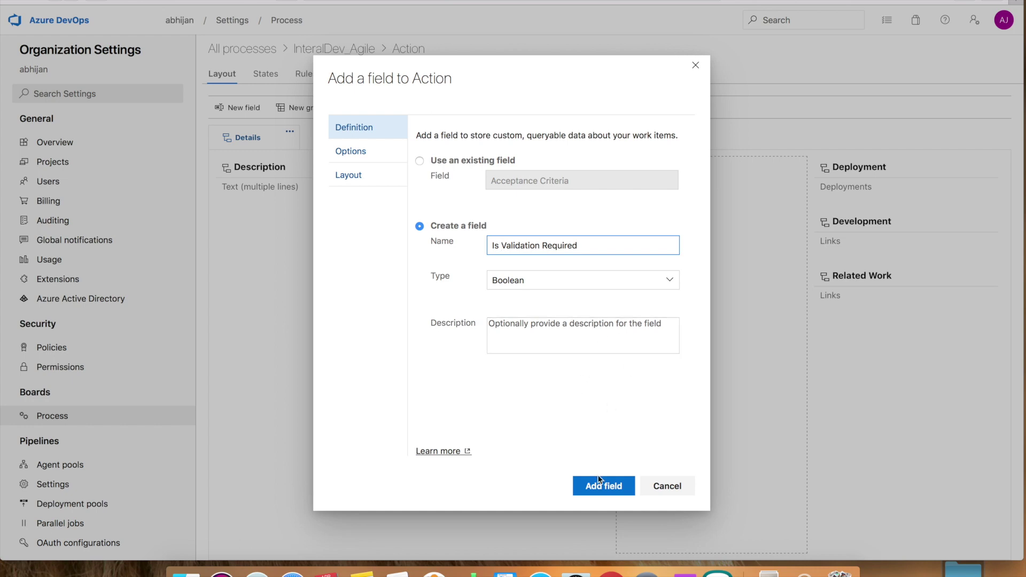
pyautogui.click(352, 151)
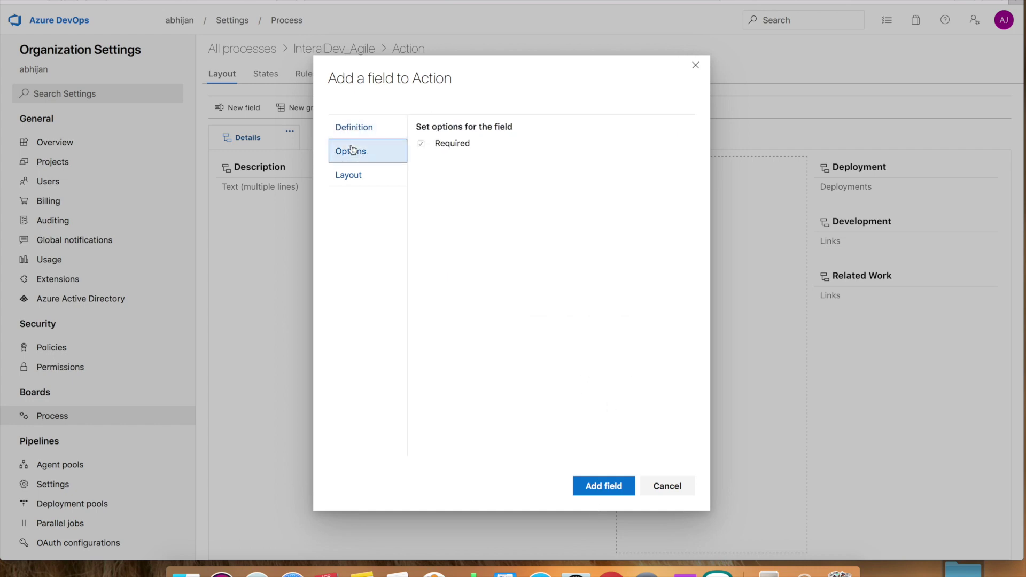
pyautogui.click(358, 177)
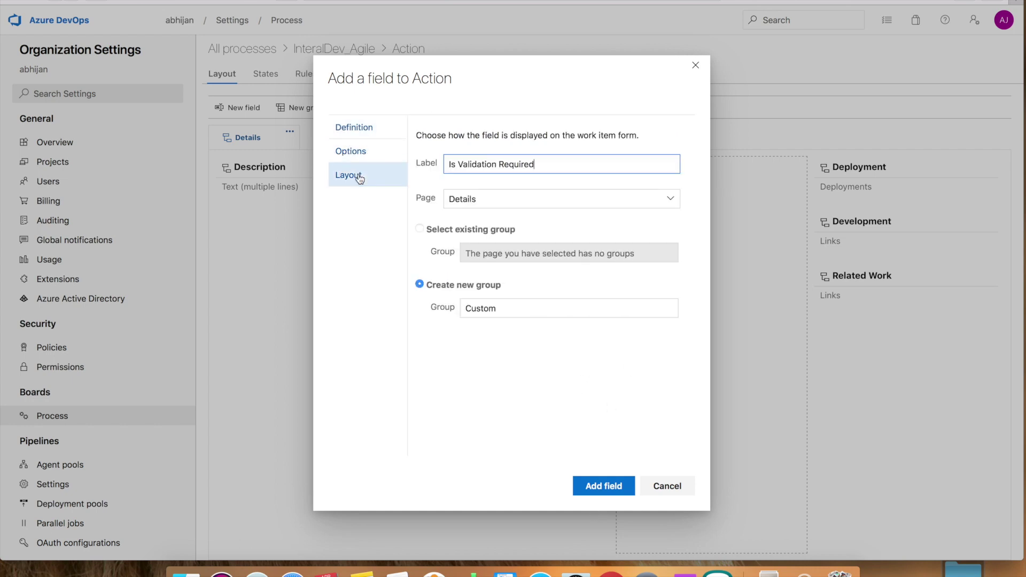
pyautogui.click(602, 485)
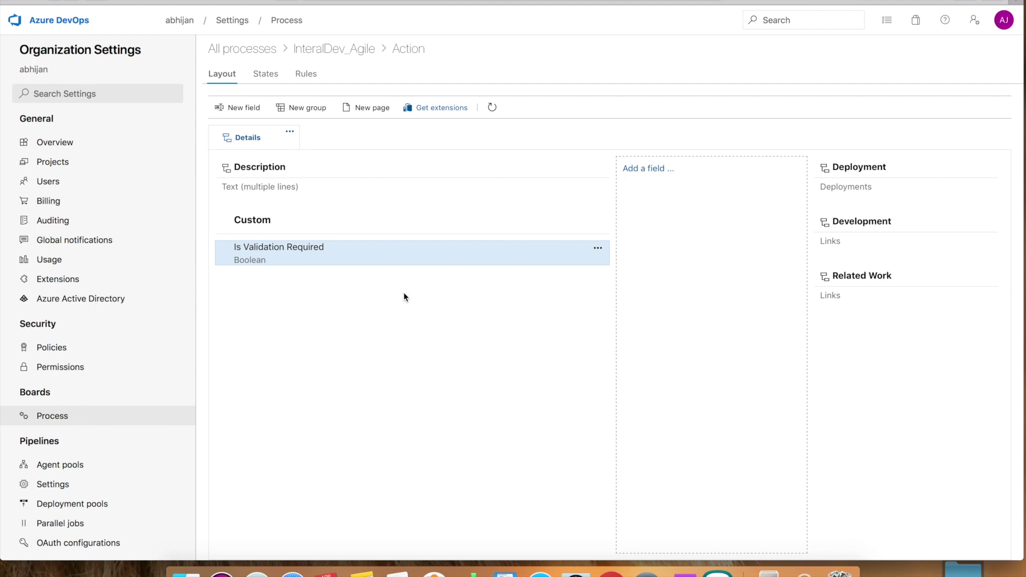
# Add a new field named Validation Justification with the type Text (multiple lines) to Action's Details page
pyautogui.click(241, 113)
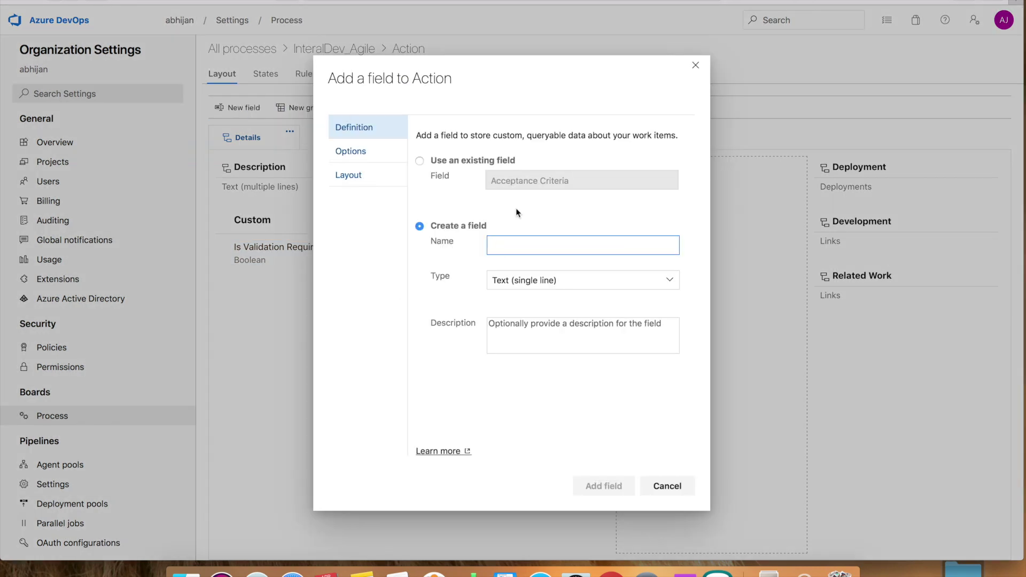
pyautogui.write('V')
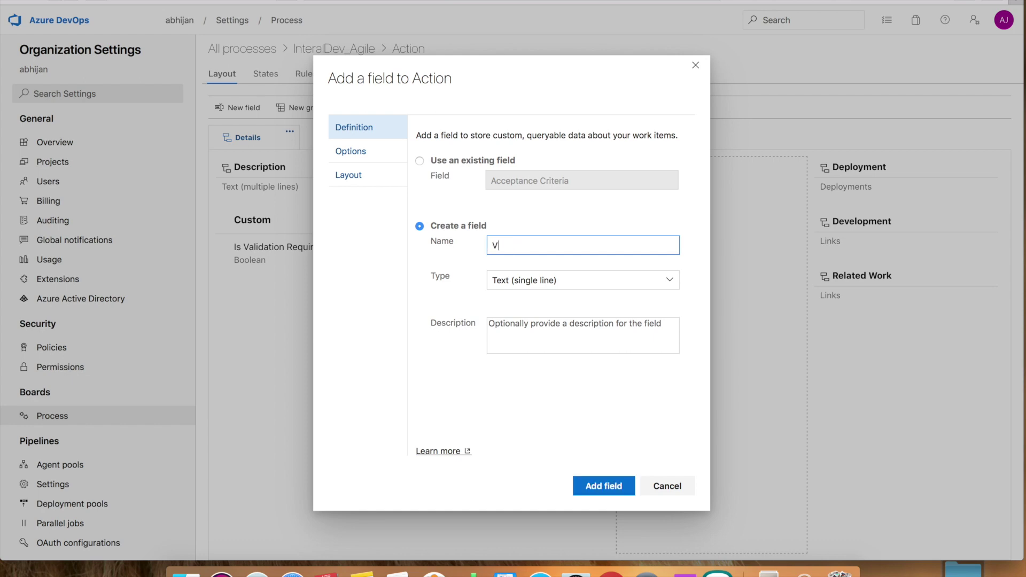
pyautogui.write('alidation Justification')
pyautogui.click(668, 278)
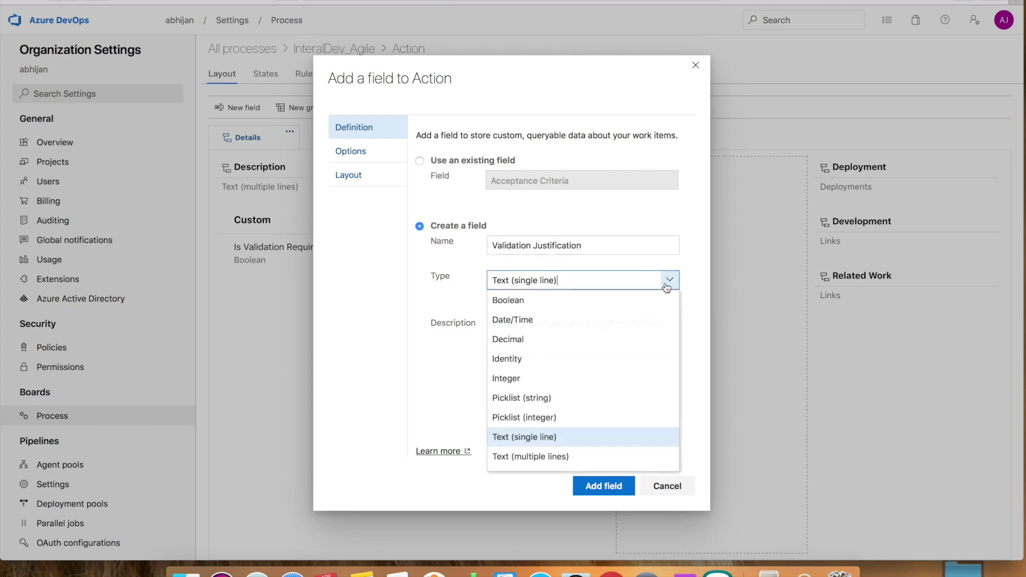
pyautogui.click(546, 457)
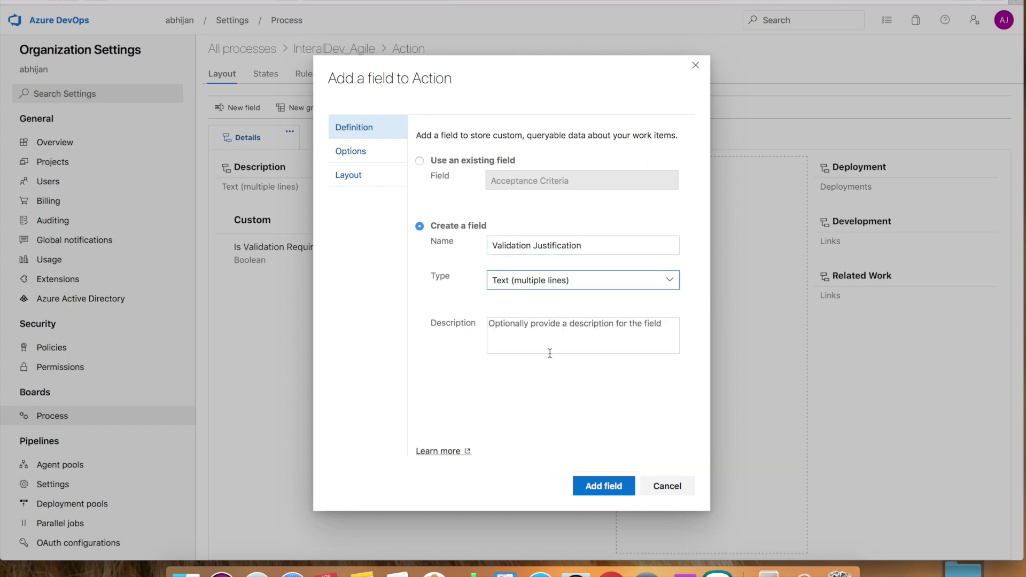
pyautogui.click(595, 490)
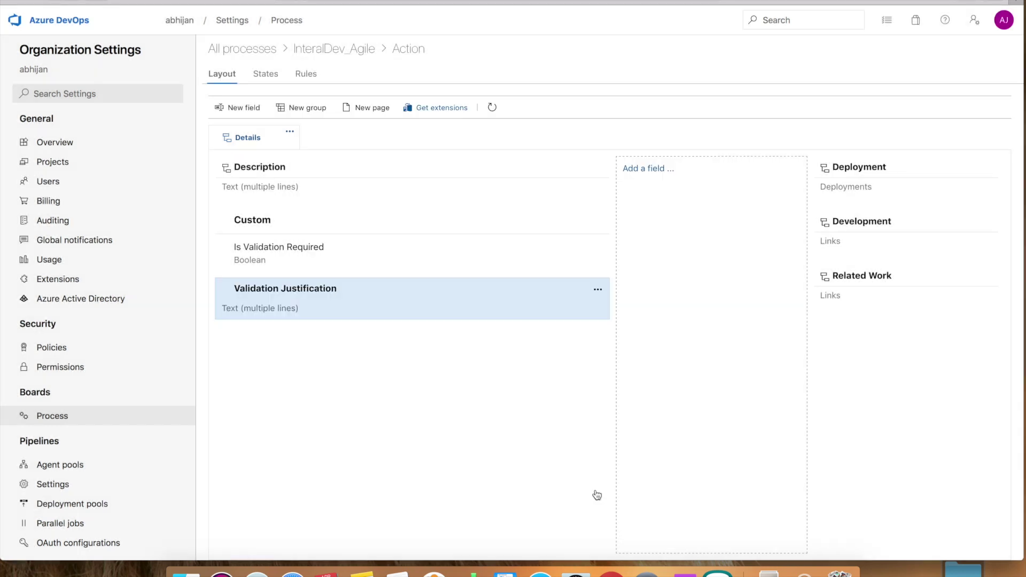
pyautogui.click(651, 169)
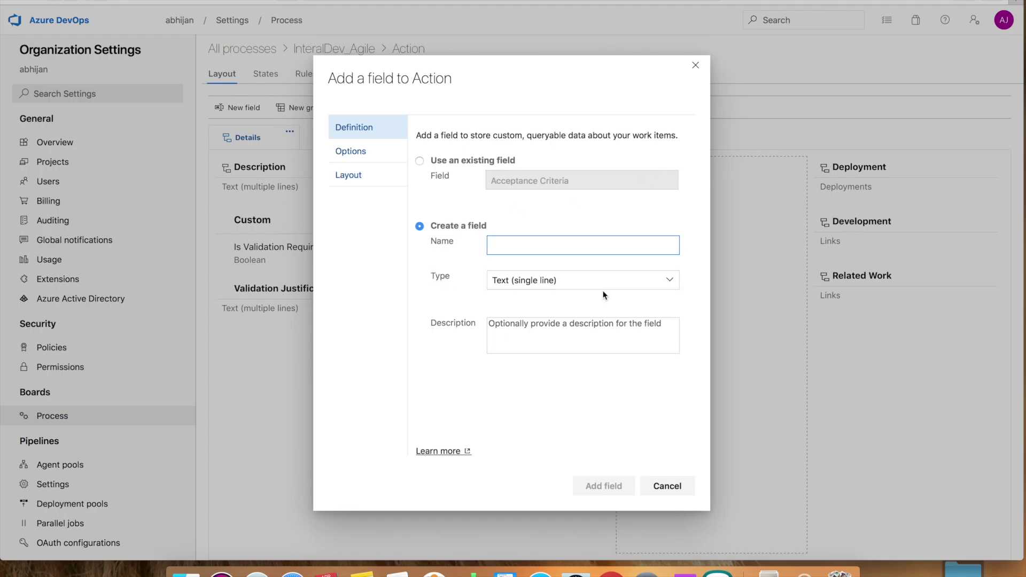
pyautogui.click(667, 485)
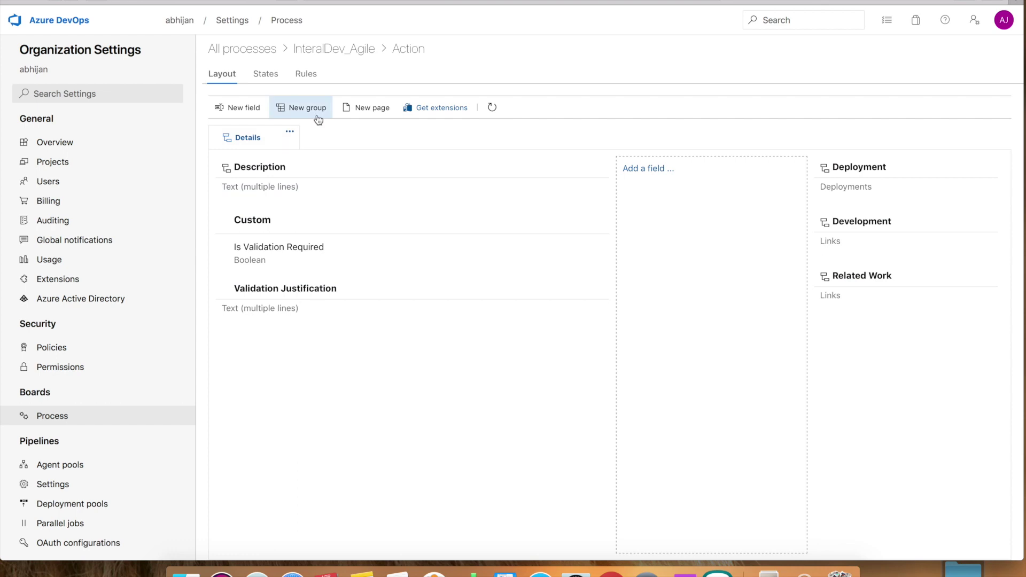
# Add a new page named Validation Details to the Action work item type's layout
pyautogui.click(377, 116)
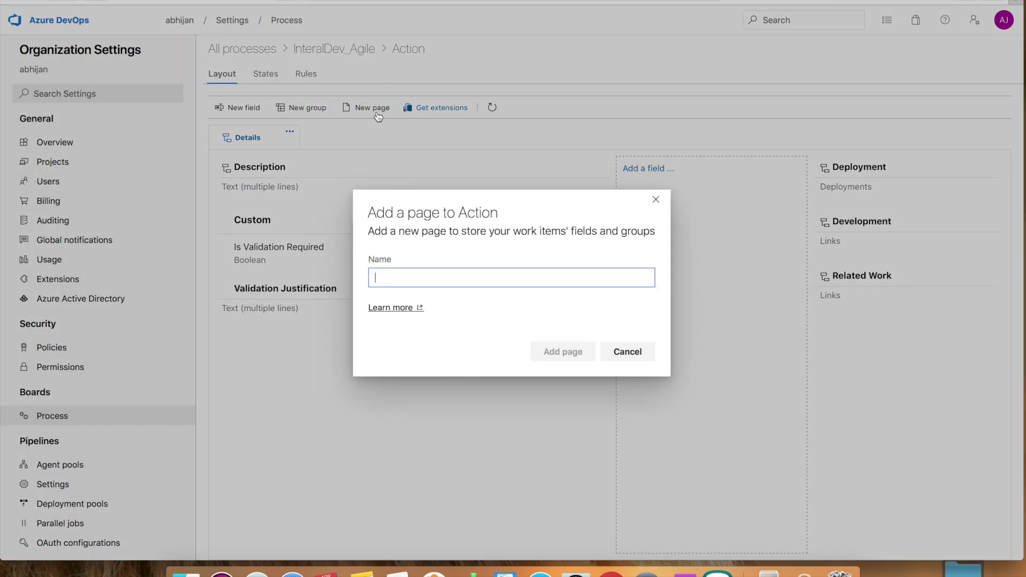
pyautogui.write('V')
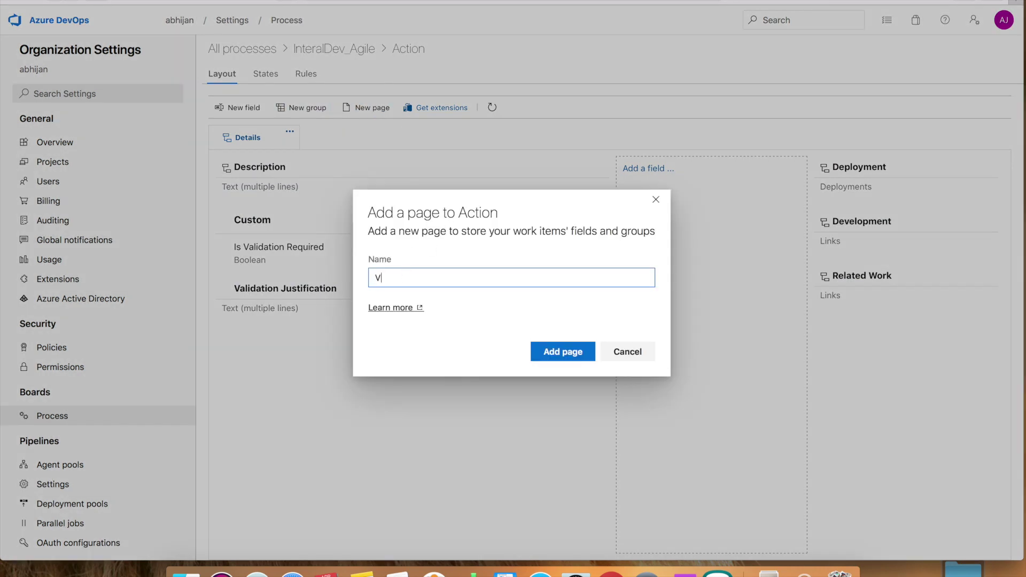
pyautogui.write('alidation Details')
pyautogui.click(572, 352)
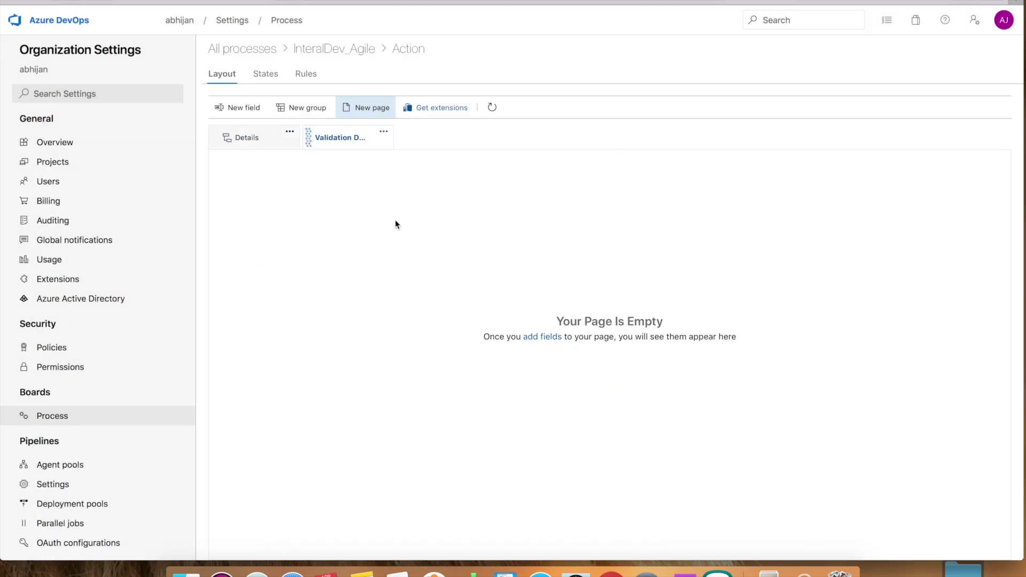
# Add a new single-line text field named Custom Field to the empty Validation Details page
pyautogui.click(540, 338)
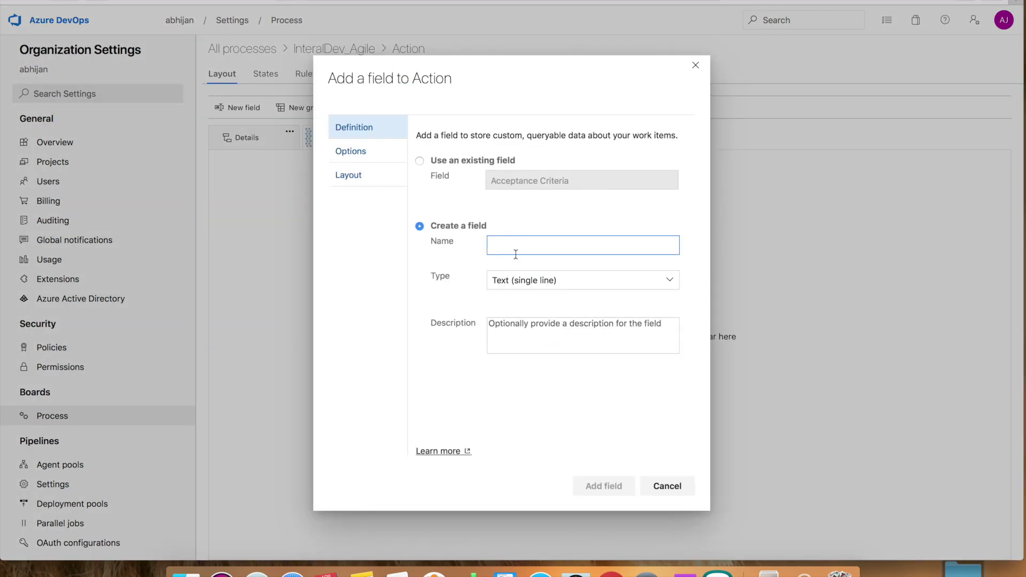
pyautogui.write('Custom F')
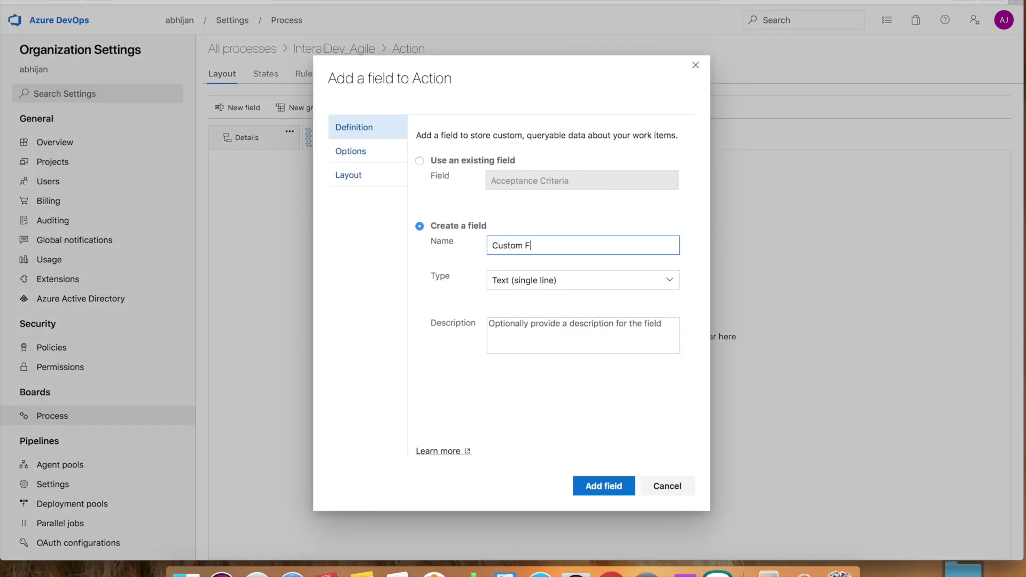
pyautogui.write('ield')
pyautogui.click(600, 489)
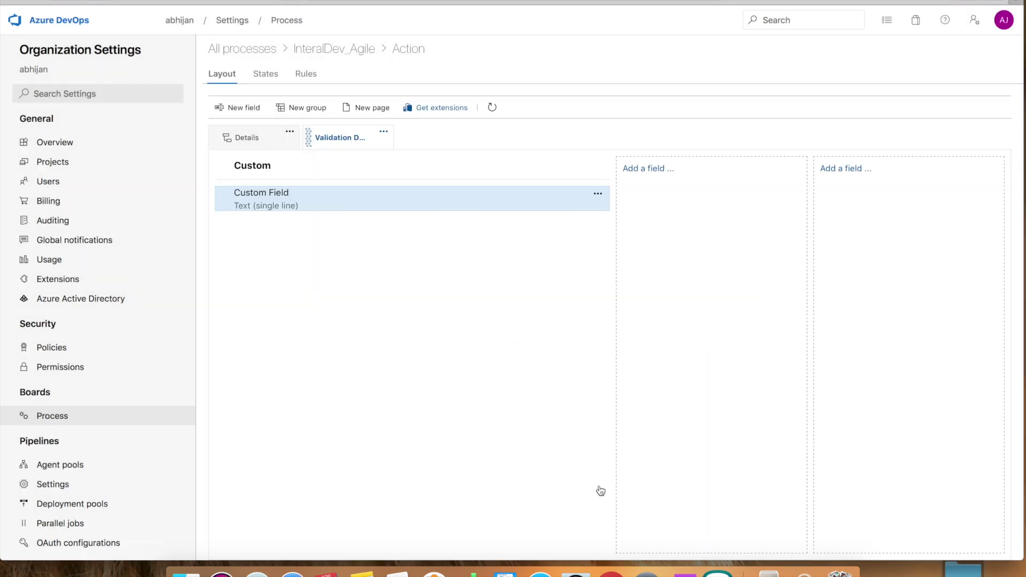
# Go to the work items of InternalDevProject and start a new Action work item
pyautogui.click(180, 22)
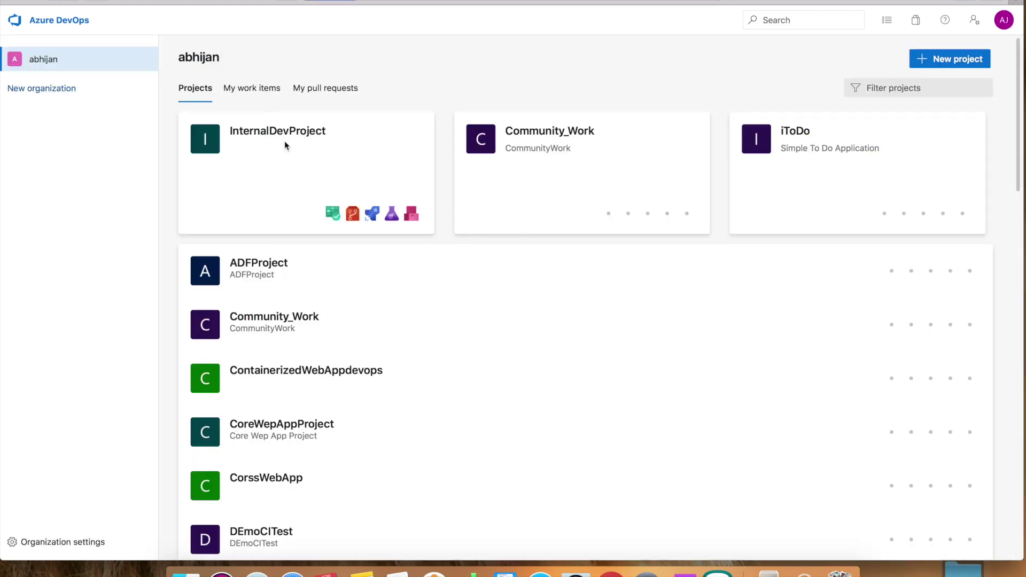
pyautogui.click(284, 140)
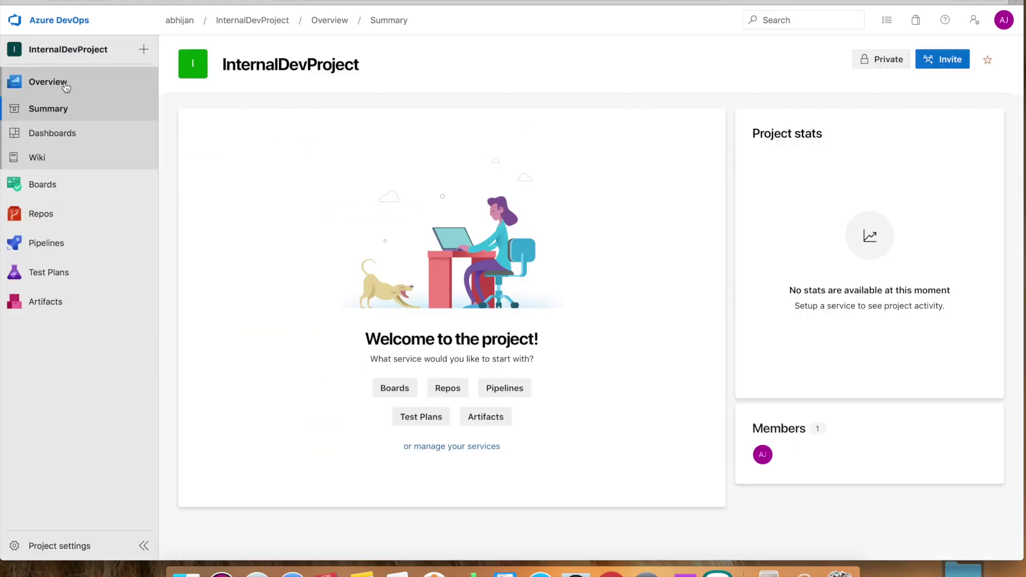
pyautogui.moveTo(41, 183)
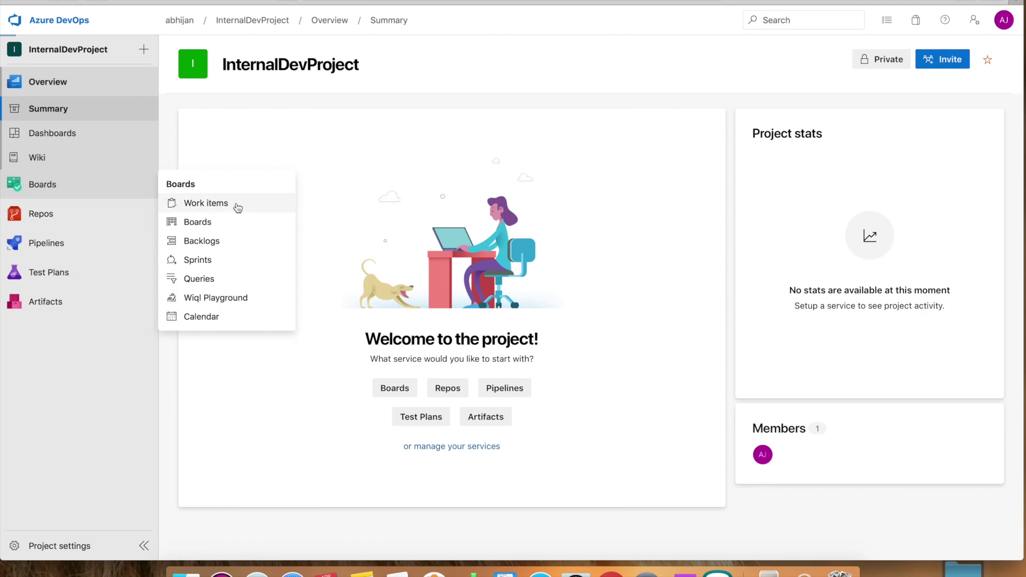
pyautogui.click(236, 204)
pyautogui.click(363, 82)
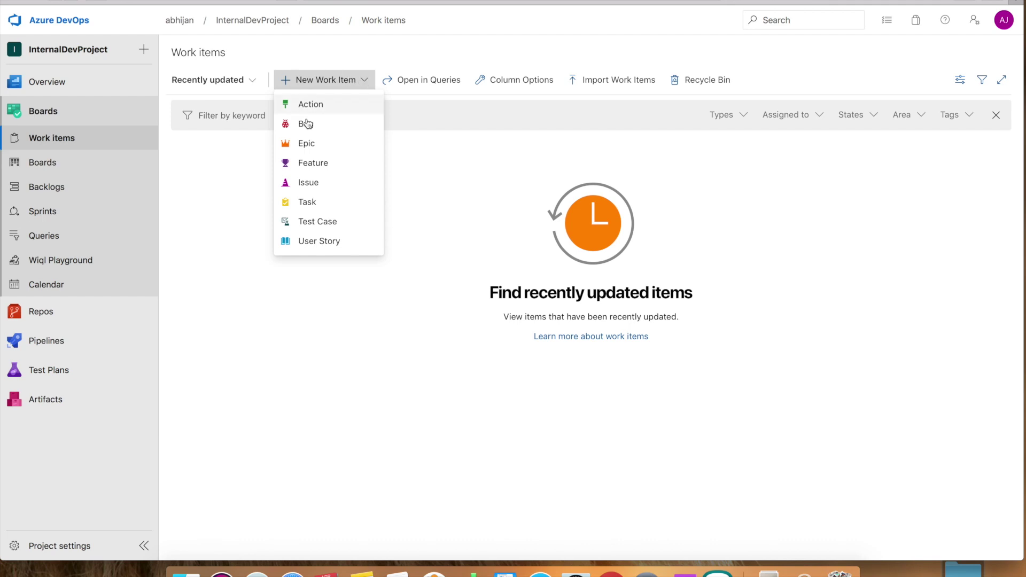
pyautogui.click(320, 106)
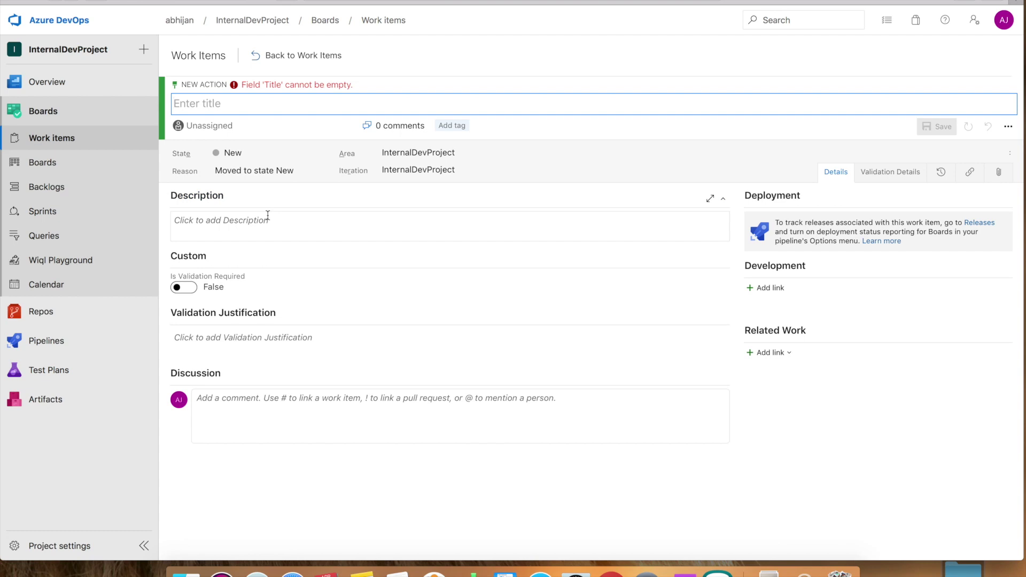
# Try out the Is Validation Required toggle and Validation Justification field, and examine the Details and Validation Details pages of the new Action
pyautogui.click(192, 293)
pyautogui.click(193, 293)
pyautogui.click(176, 289)
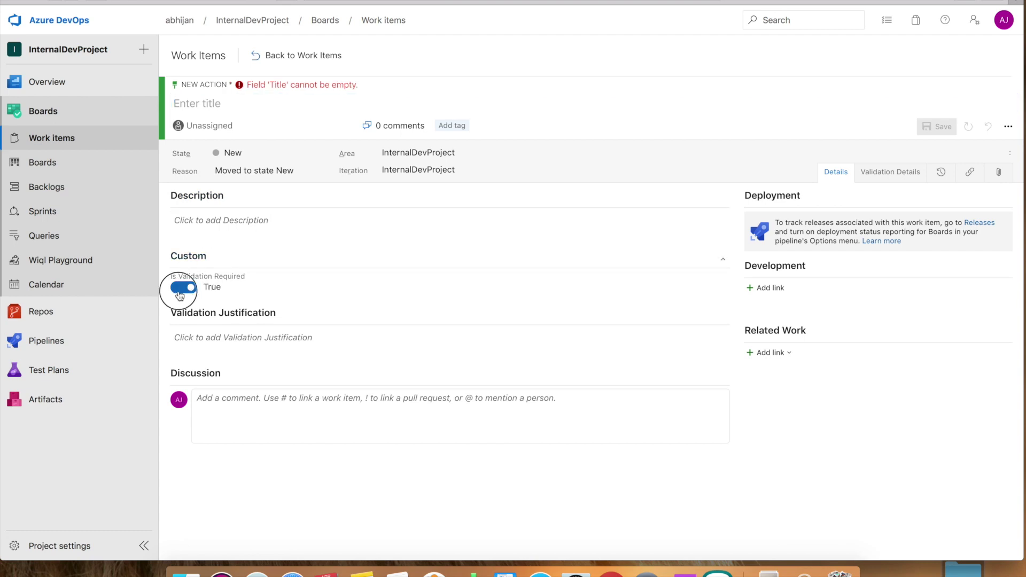
pyautogui.click(206, 344)
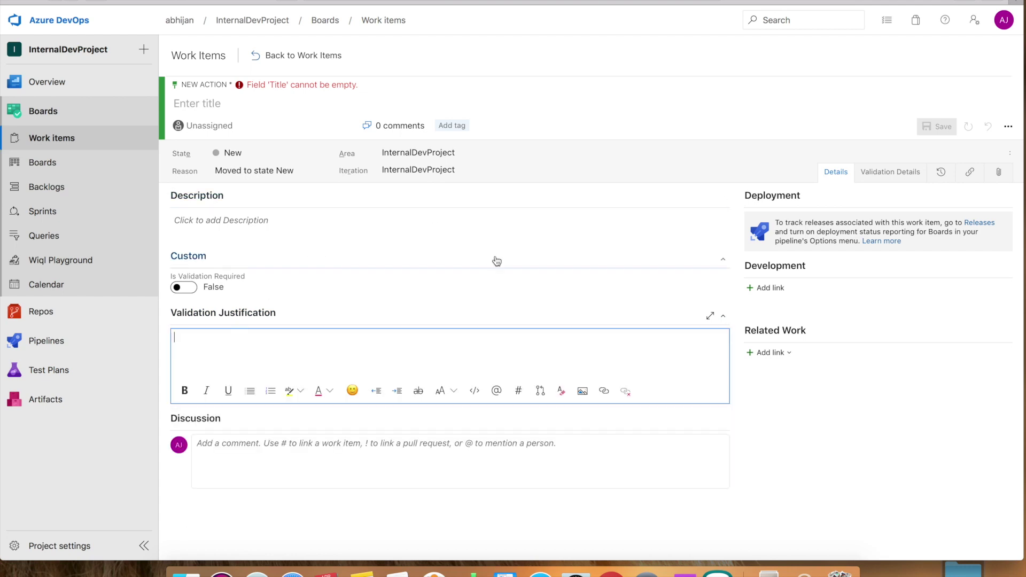
pyautogui.click(905, 169)
pyautogui.click(847, 171)
pyautogui.click(890, 179)
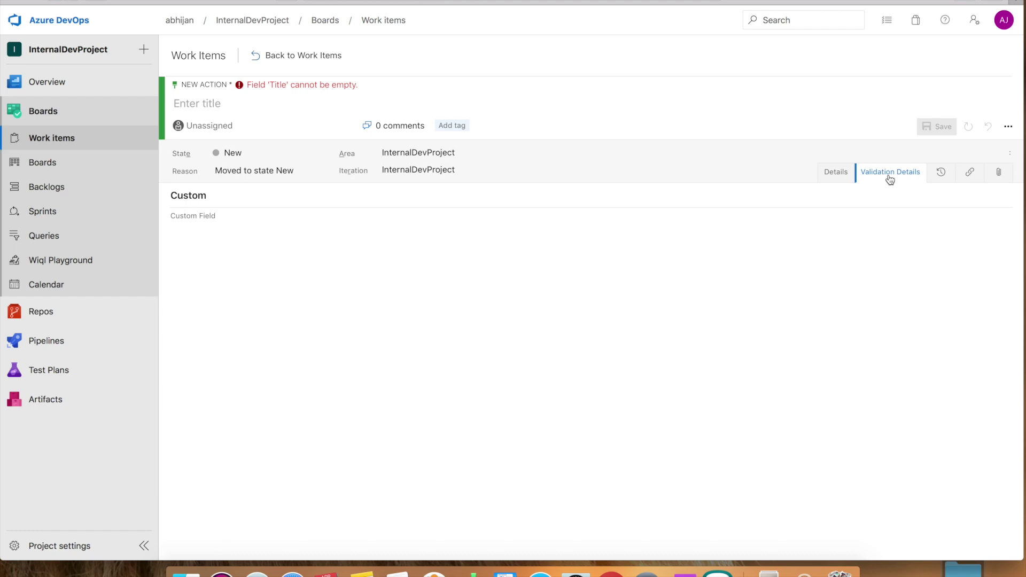
pyautogui.click(845, 175)
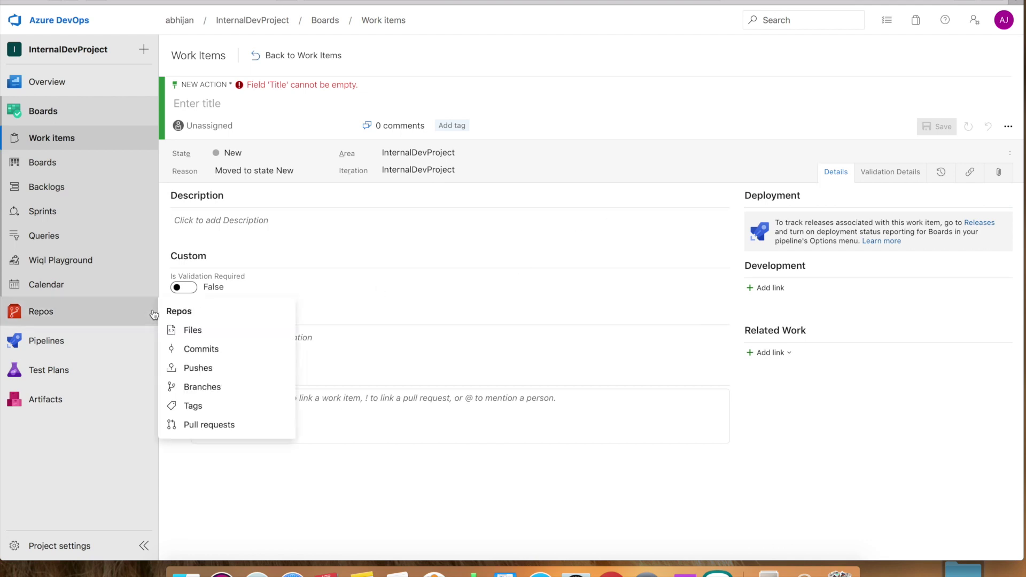
pyautogui.click(189, 290)
pyautogui.click(181, 292)
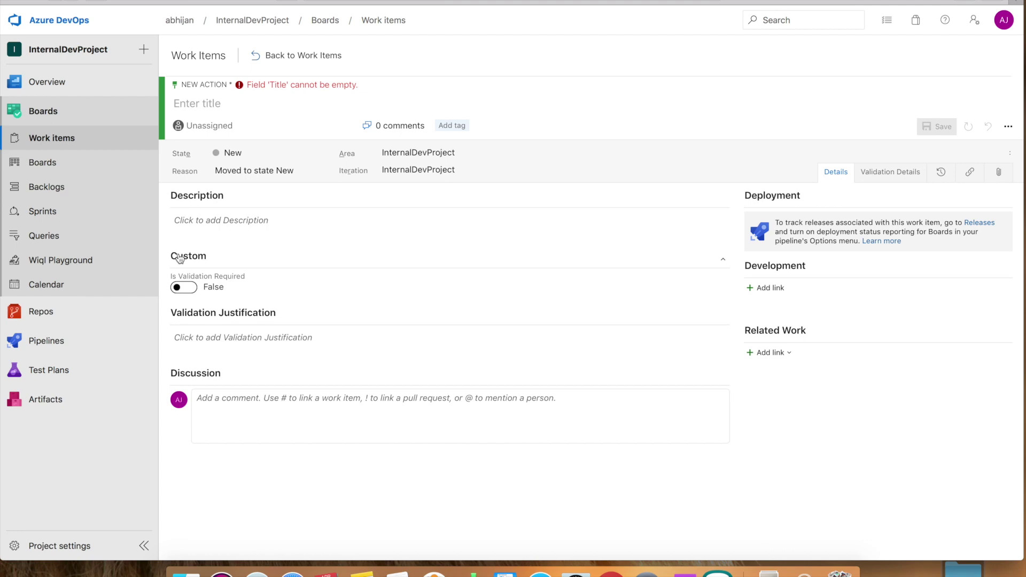
# Give the new Action work item the title New Action
pyautogui.click(225, 111)
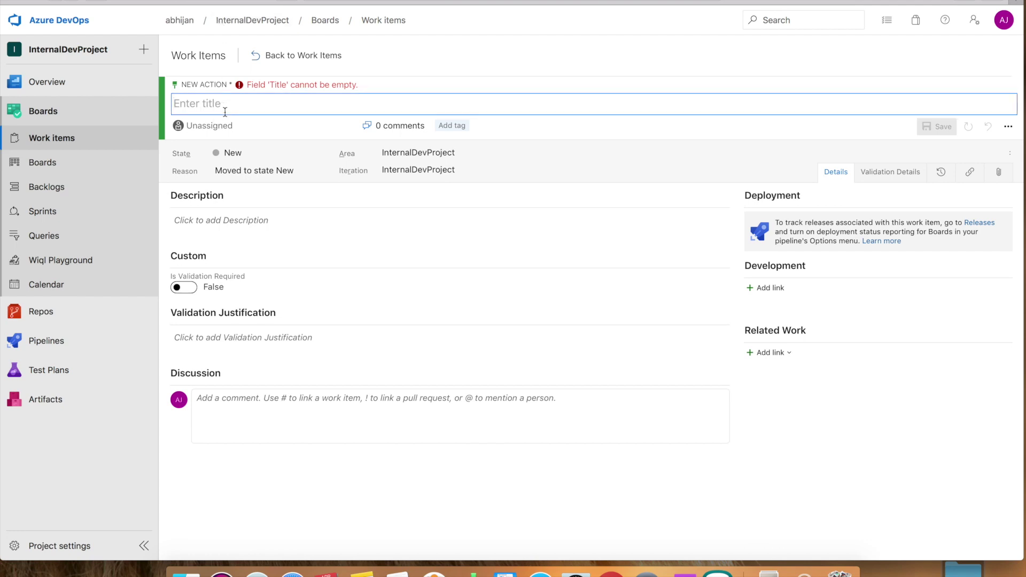
pyautogui.write('New')
pyautogui.press('BackSpace')
pyautogui.press('BackSpace')
pyautogui.press('BackSpace')
pyautogui.write('New Action')
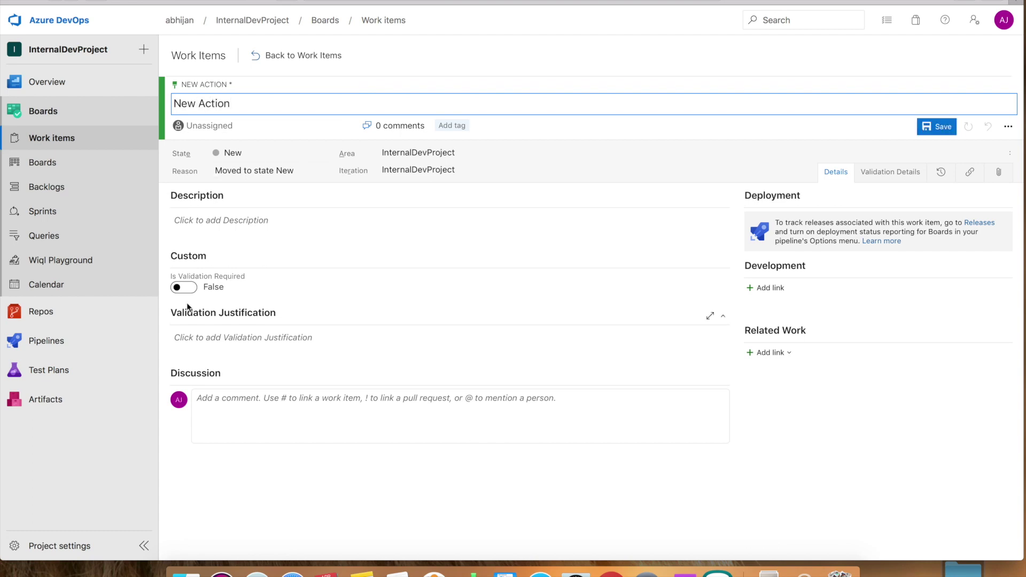
# Set Is Validation Required to True, enter "This is justification" as the Validation Justification, and save the work item
pyautogui.click(183, 287)
pyautogui.click(201, 339)
pyautogui.write('This is justification')
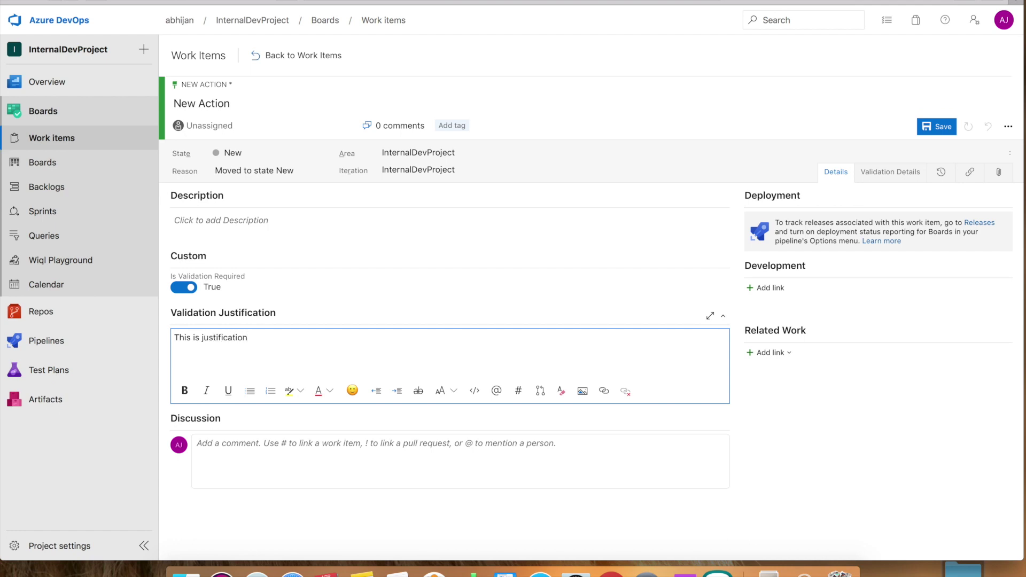
pyautogui.click(928, 129)
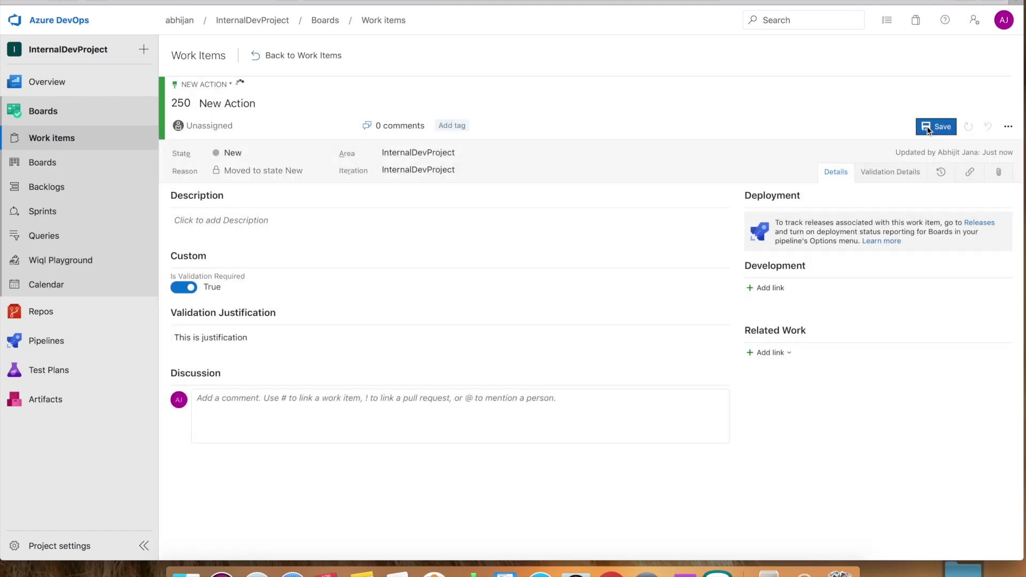
# Reopen New Action from the work items list and examine its Is Validation Required toggle and available states
pyautogui.click(59, 138)
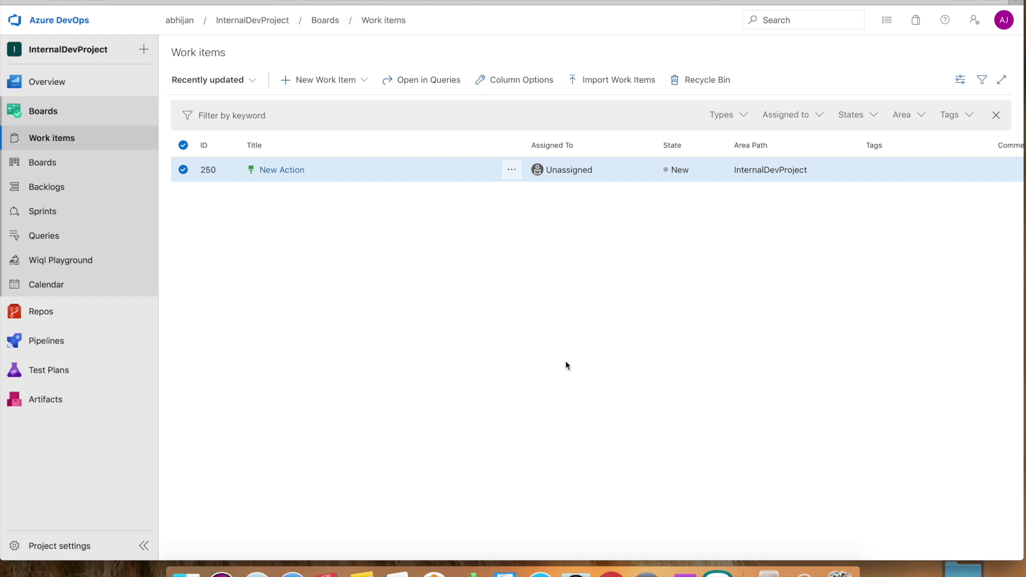
pyautogui.click(291, 176)
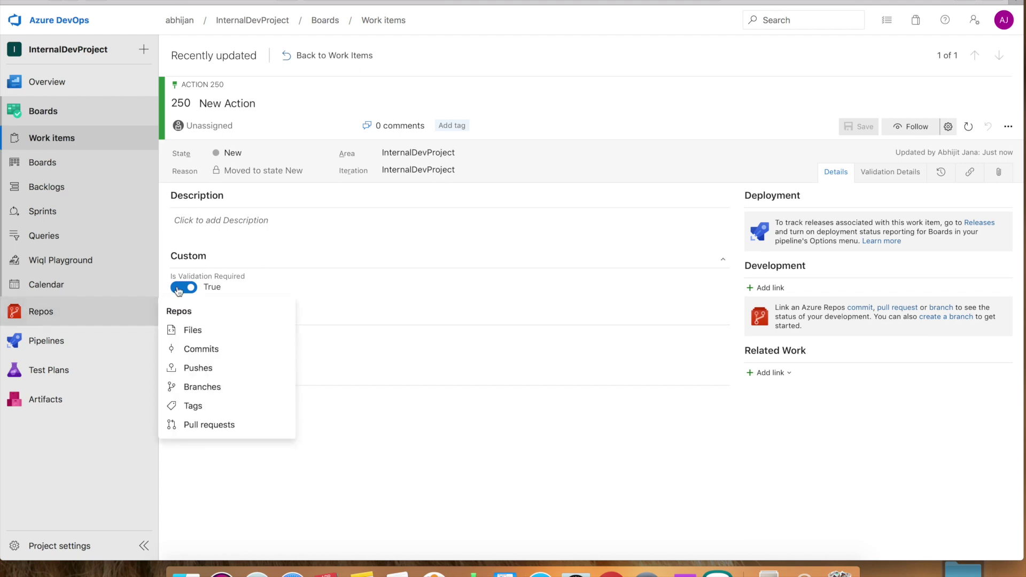
pyautogui.click(182, 287)
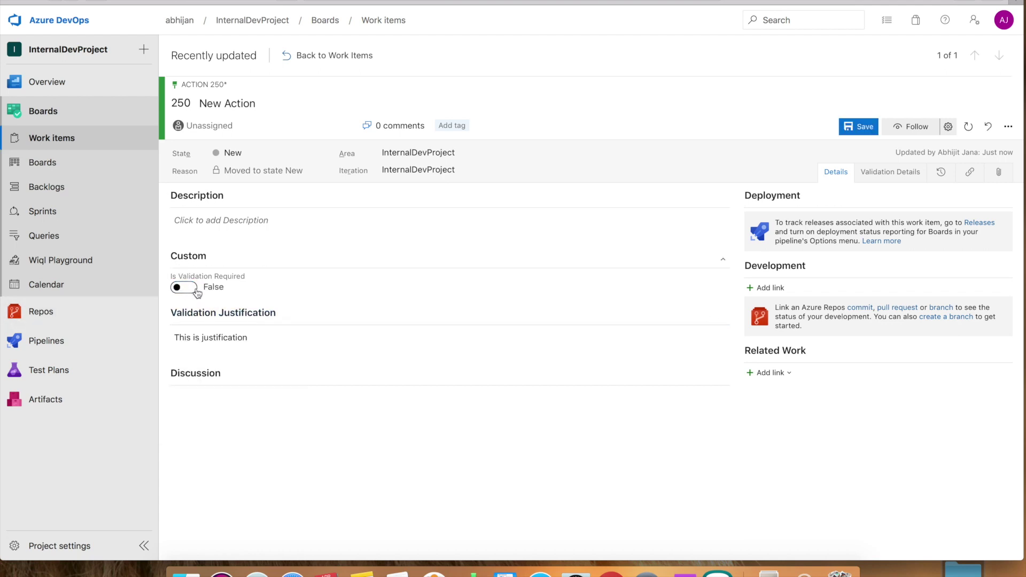
pyautogui.click(193, 288)
pyautogui.click(326, 155)
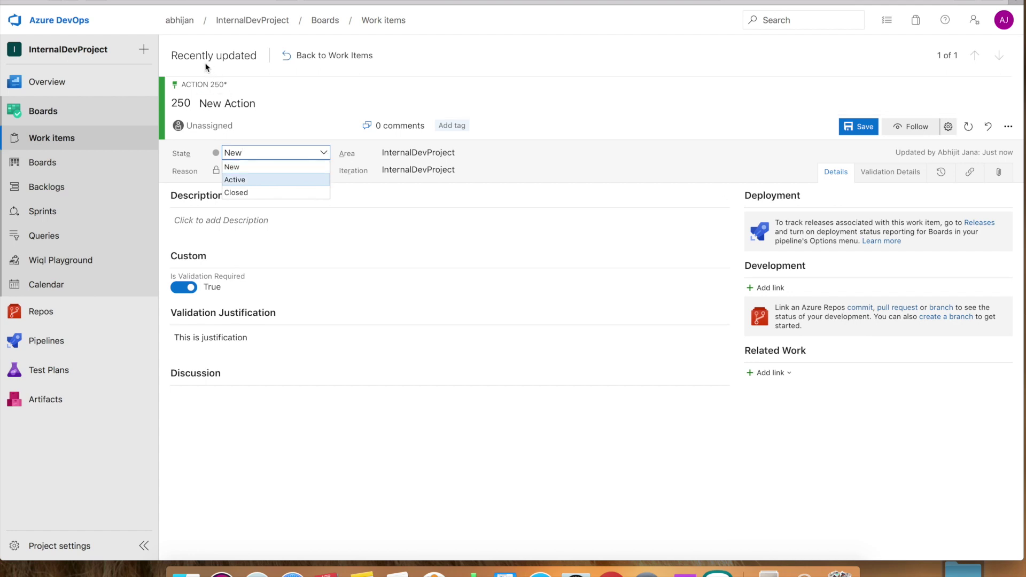
# Open InternalDevProject's project settings, trying to save the pending work item changes first and finally discarding them
pyautogui.click(72, 545)
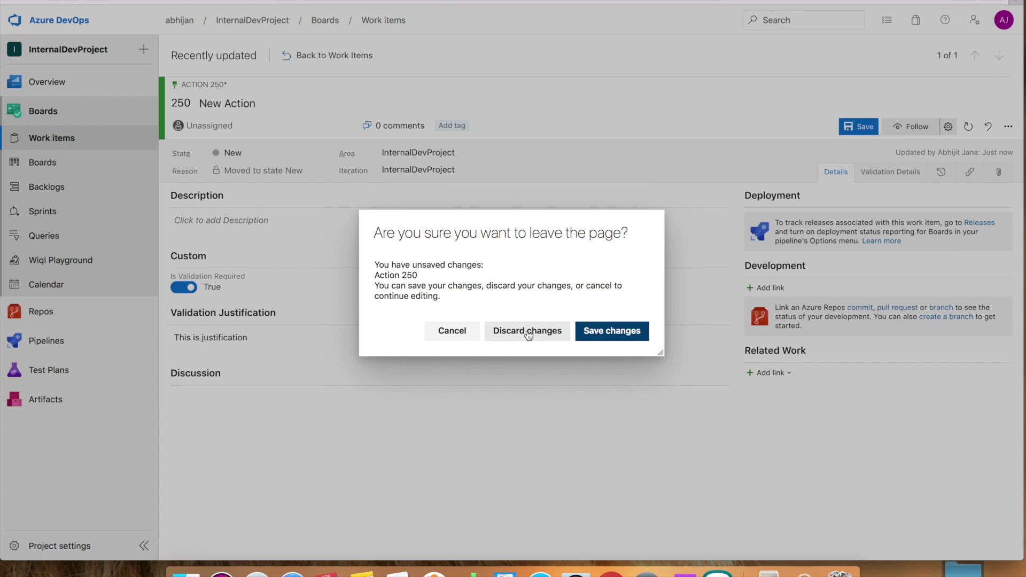
pyautogui.click(597, 329)
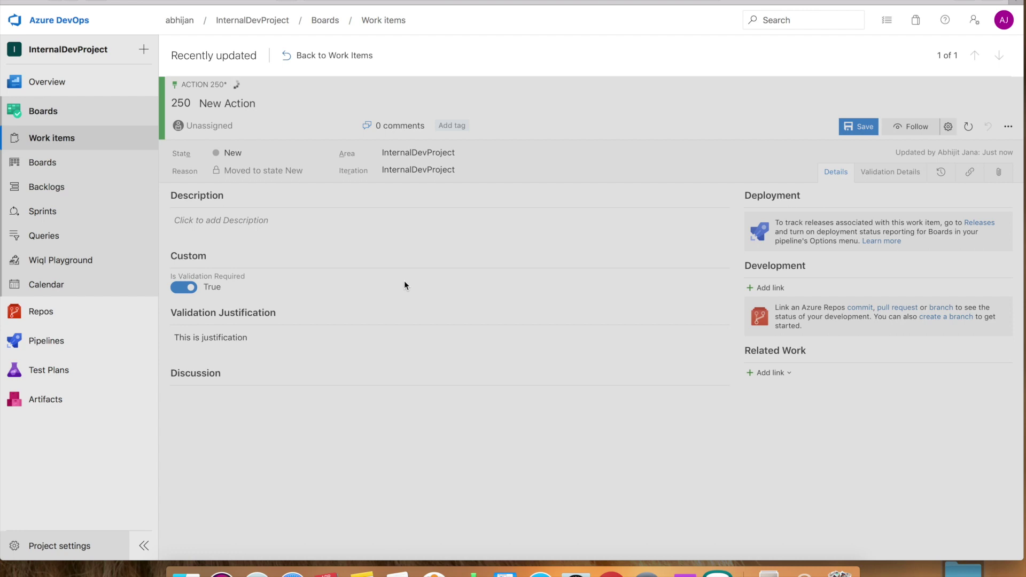
pyautogui.click(62, 545)
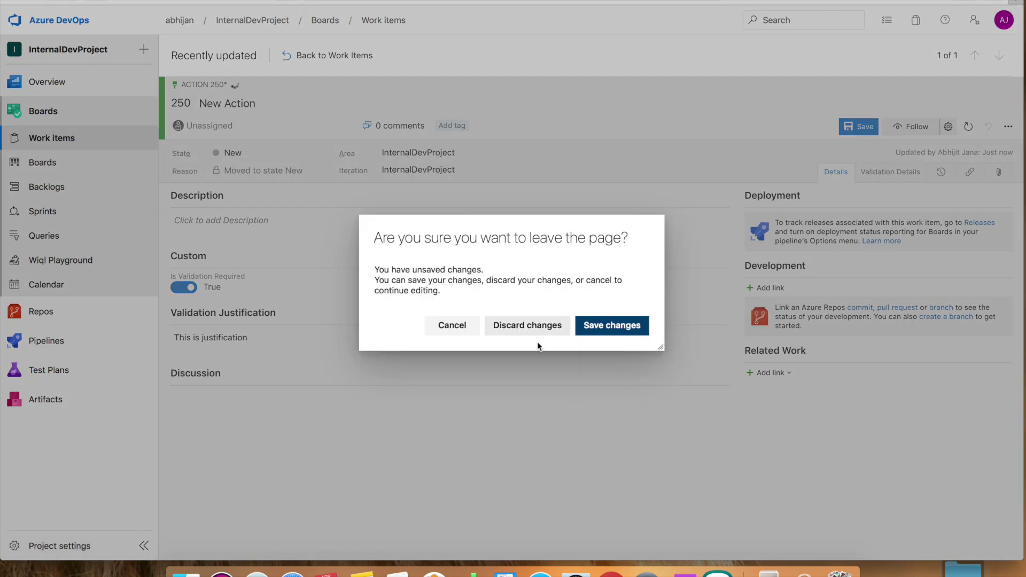
pyautogui.click(543, 329)
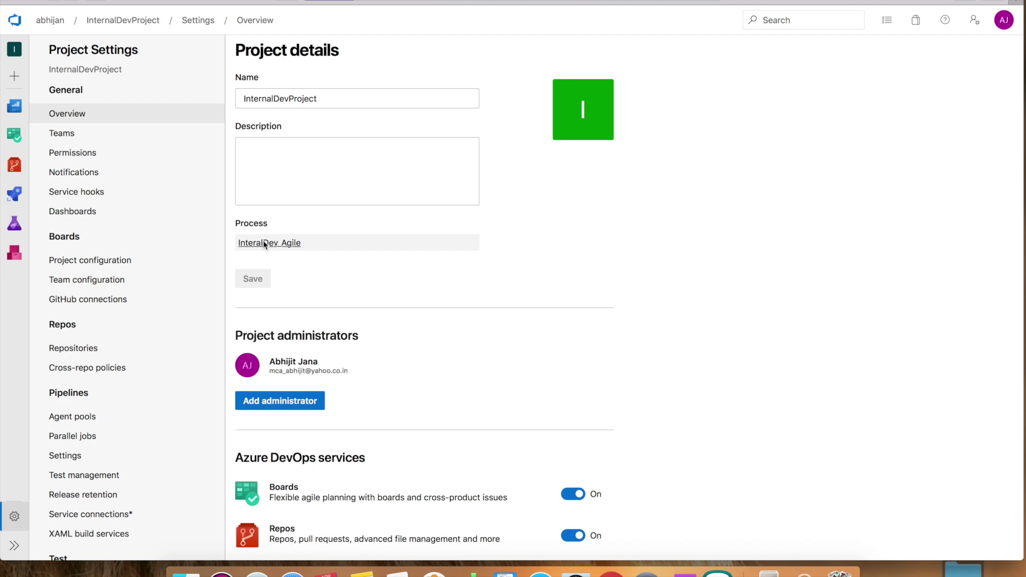
# Open the InteralDev_Agile process from the project details
pyautogui.click(264, 244)
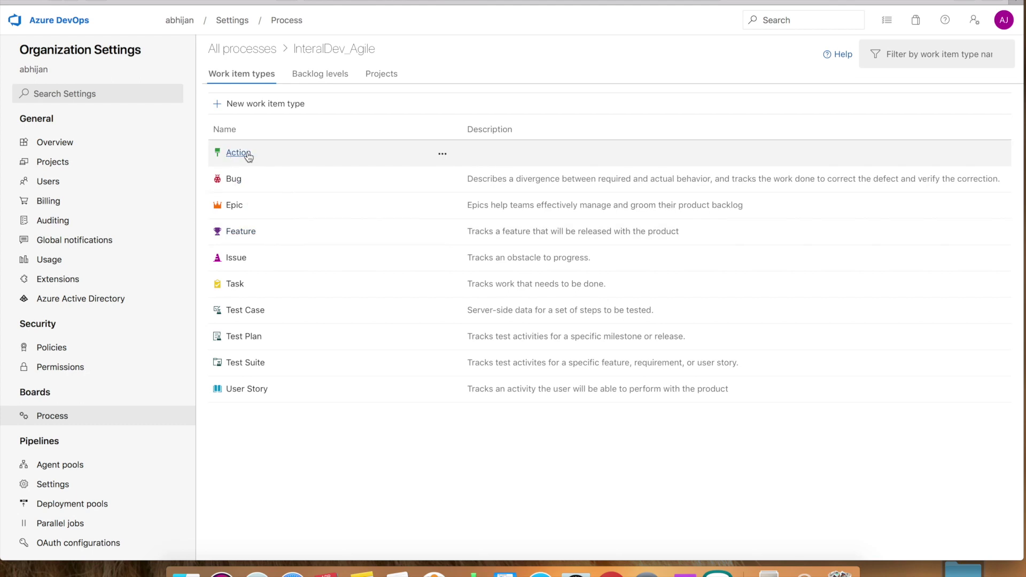
pyautogui.click(443, 154)
pyautogui.click(475, 172)
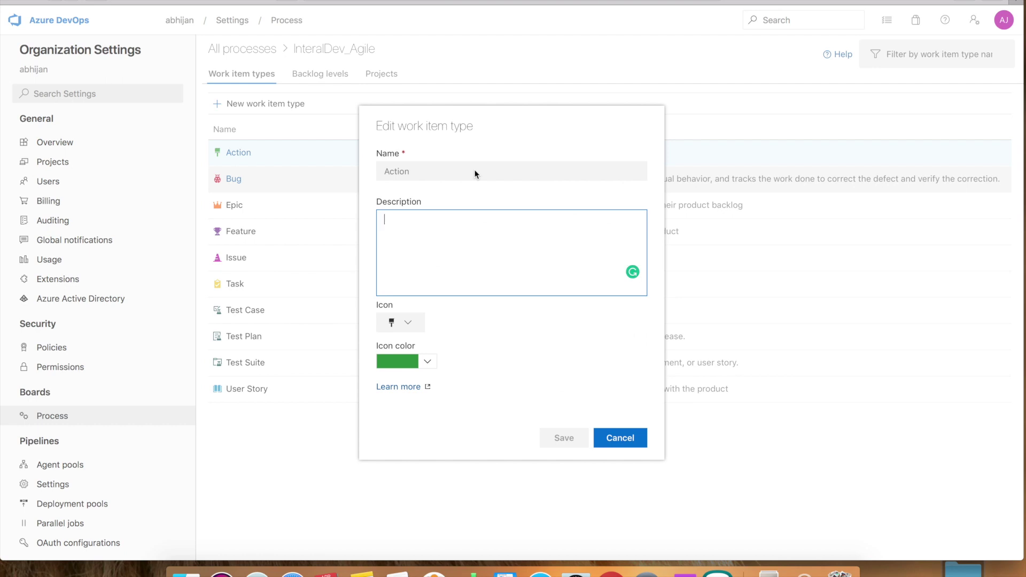
pyautogui.click(612, 437)
# Open the states of the Action work item type and remove the New state
pyautogui.click(241, 153)
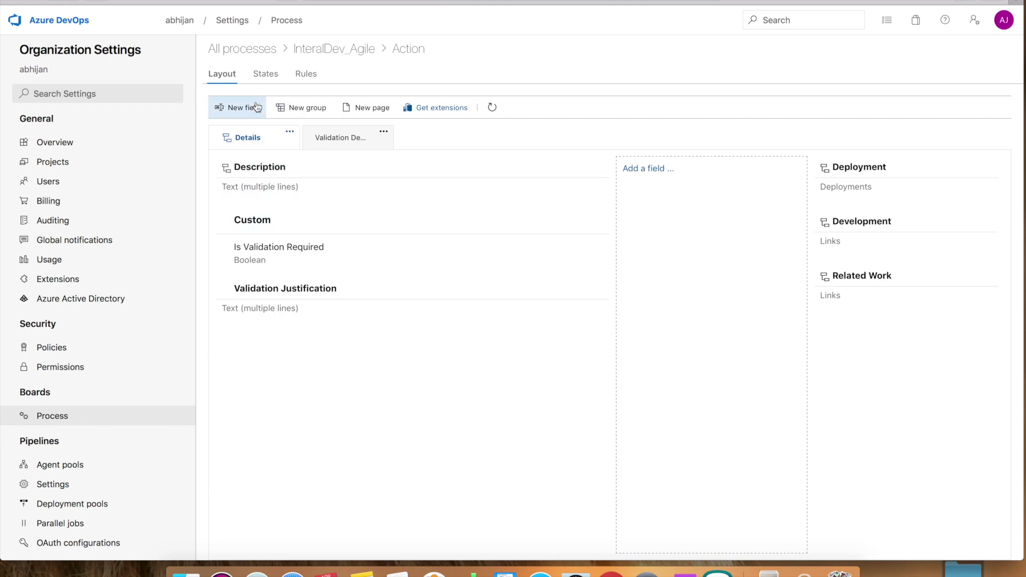
pyautogui.click(265, 76)
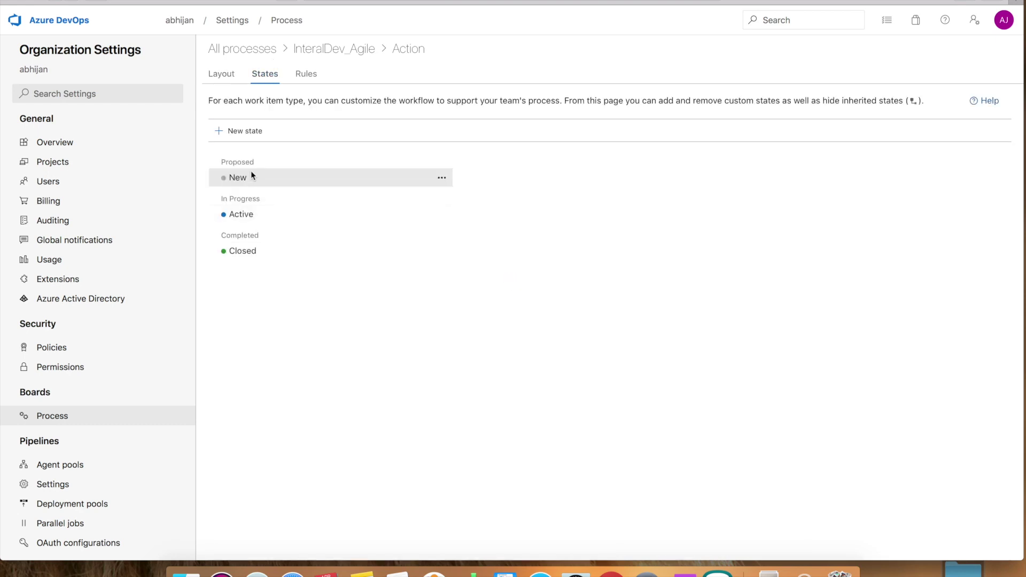
pyautogui.click(445, 181)
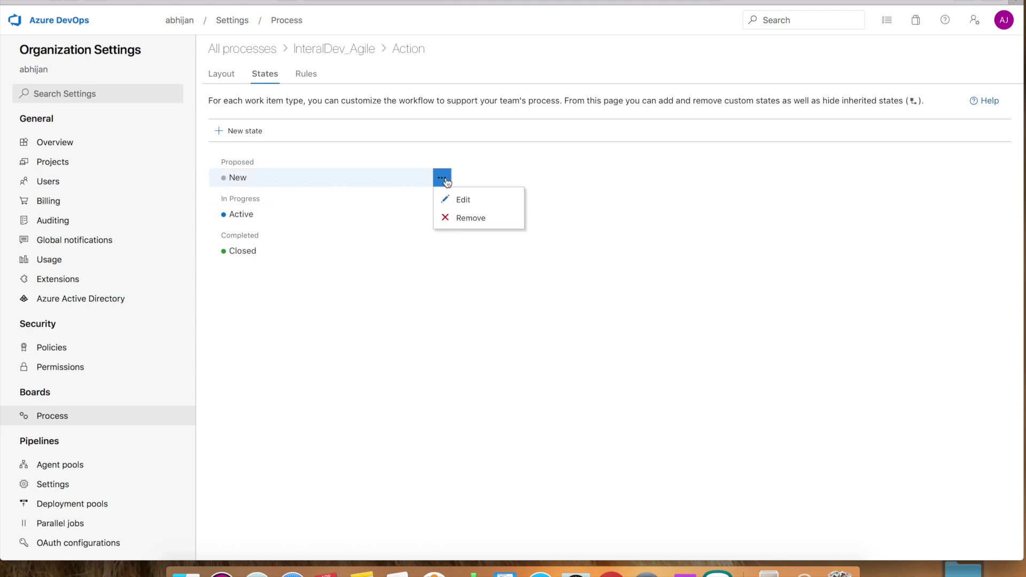
pyautogui.click(473, 202)
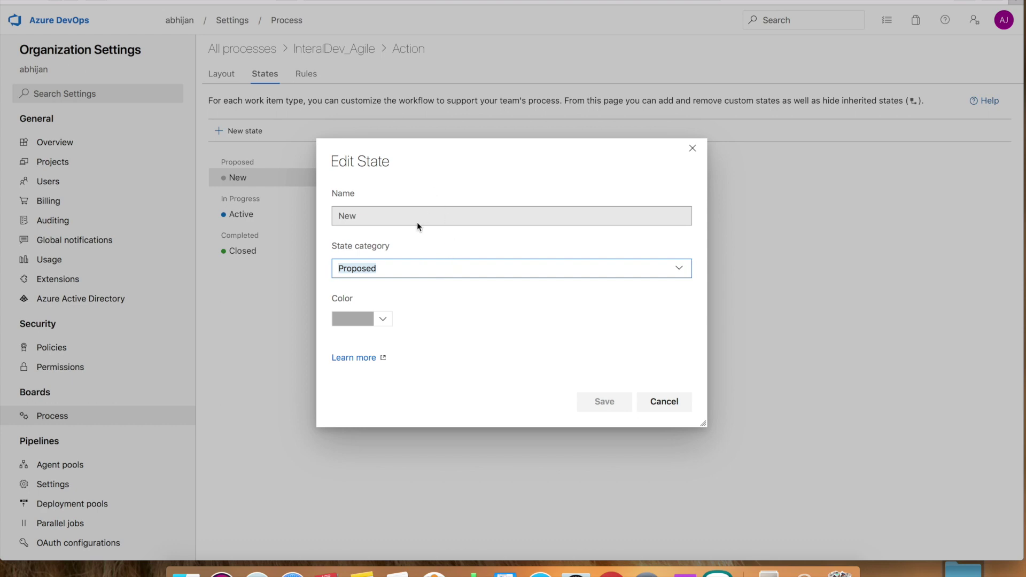
pyautogui.click(677, 269)
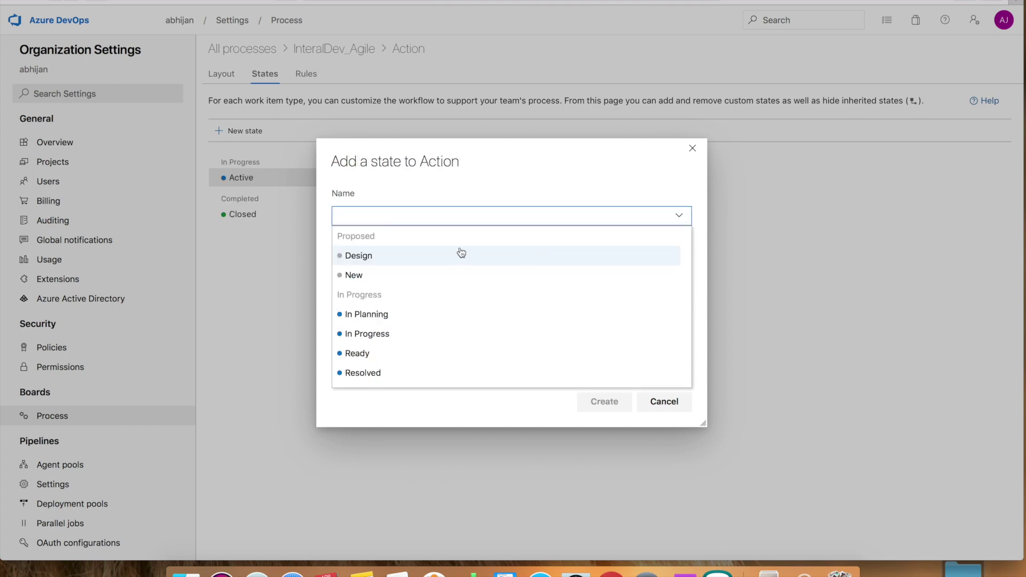
# Add the state Design with the state category Proposed to the Action work item type
pyautogui.scroll(-3, 468, 343)
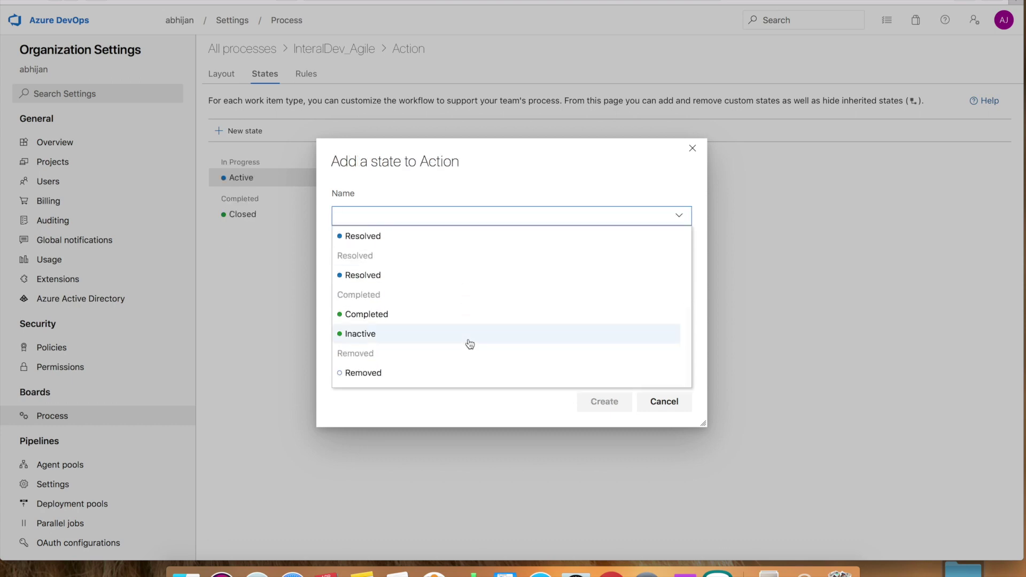
pyautogui.scroll(5, 469, 343)
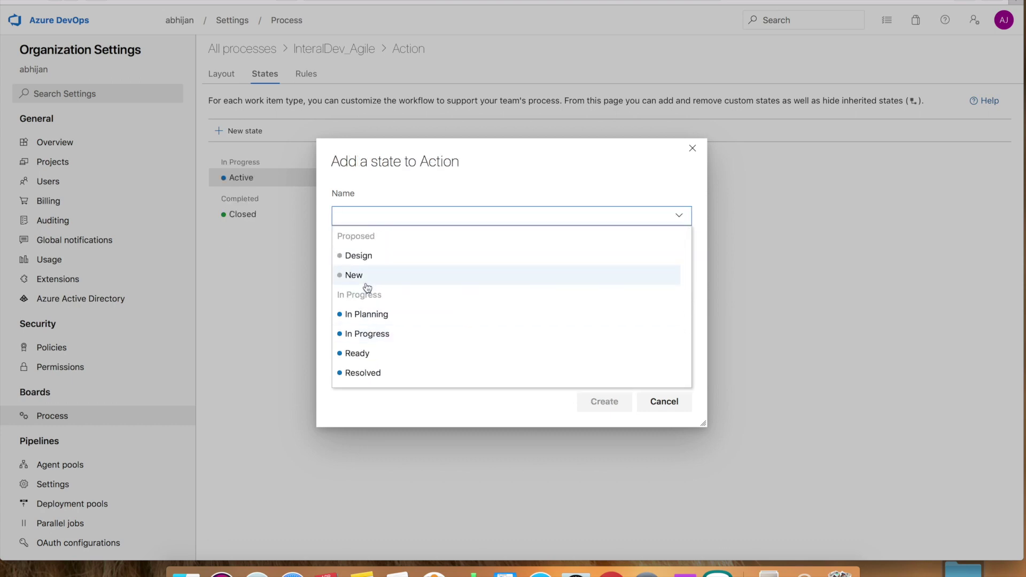
pyautogui.click(370, 237)
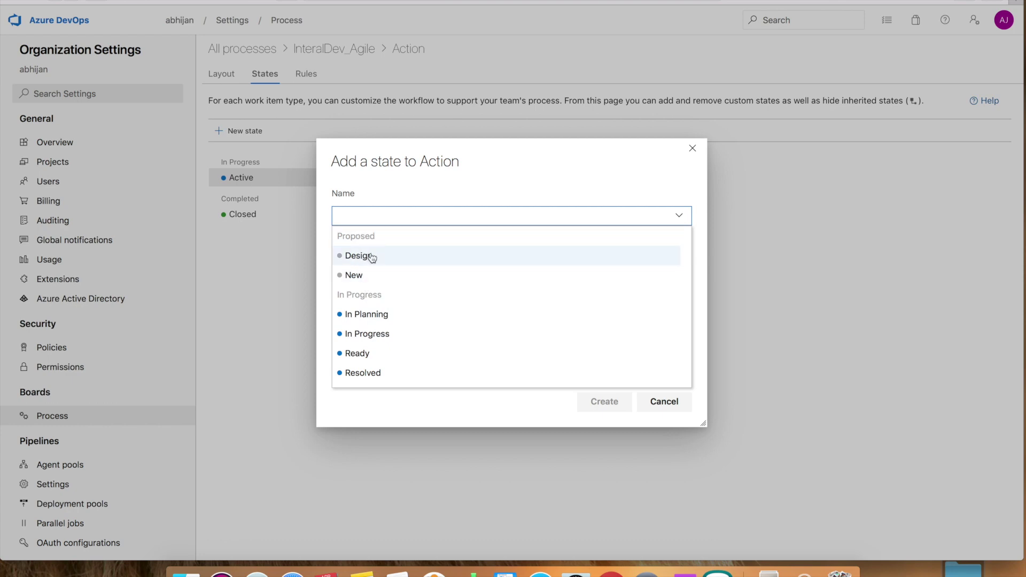
pyautogui.click(371, 255)
pyautogui.click(476, 271)
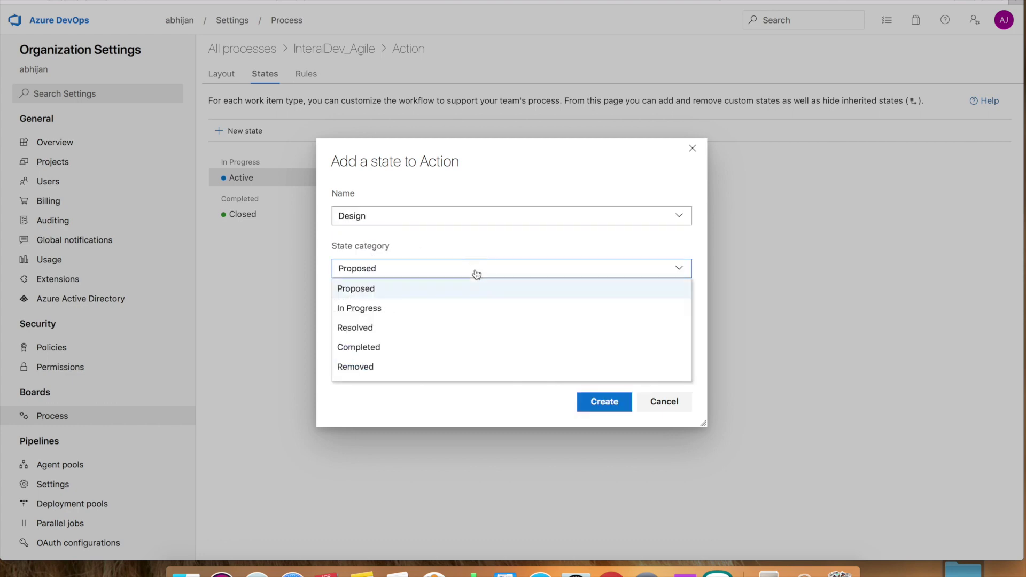
pyautogui.click(476, 274)
pyautogui.click(605, 402)
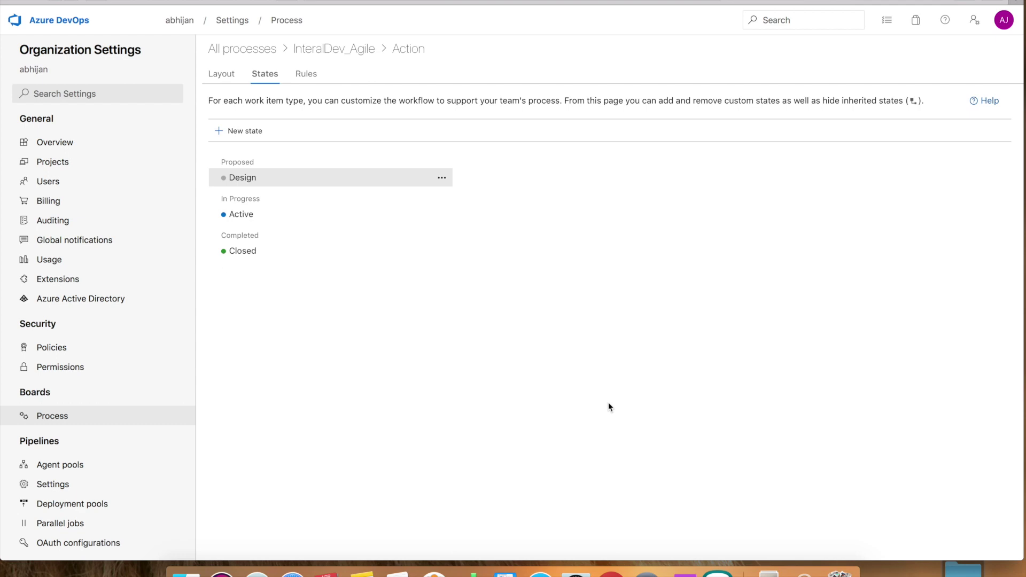
# Create a rule for Action named Action Validation and choose "The value of ... (equals)" as its condition
pyautogui.click(302, 76)
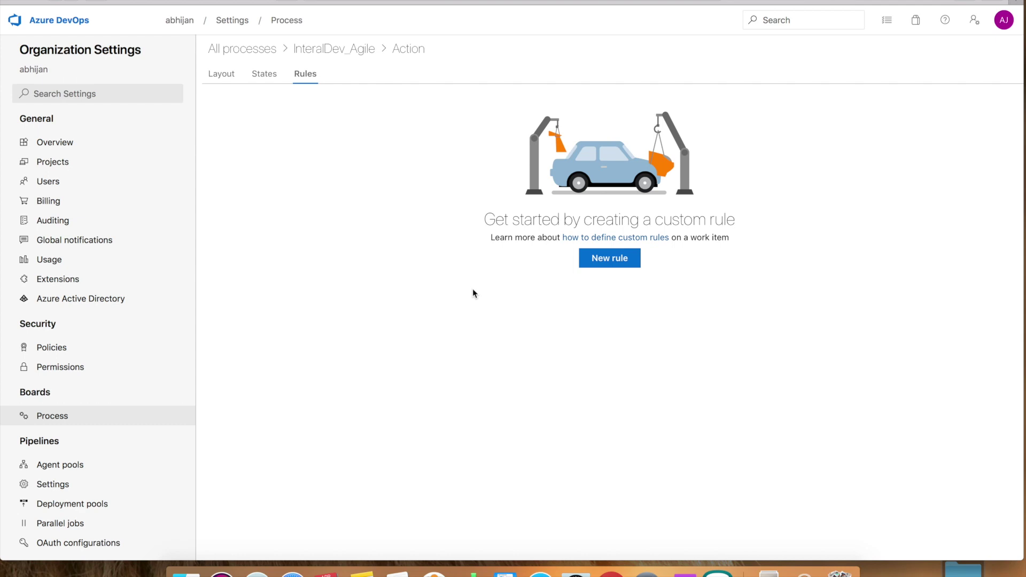
pyautogui.click(593, 263)
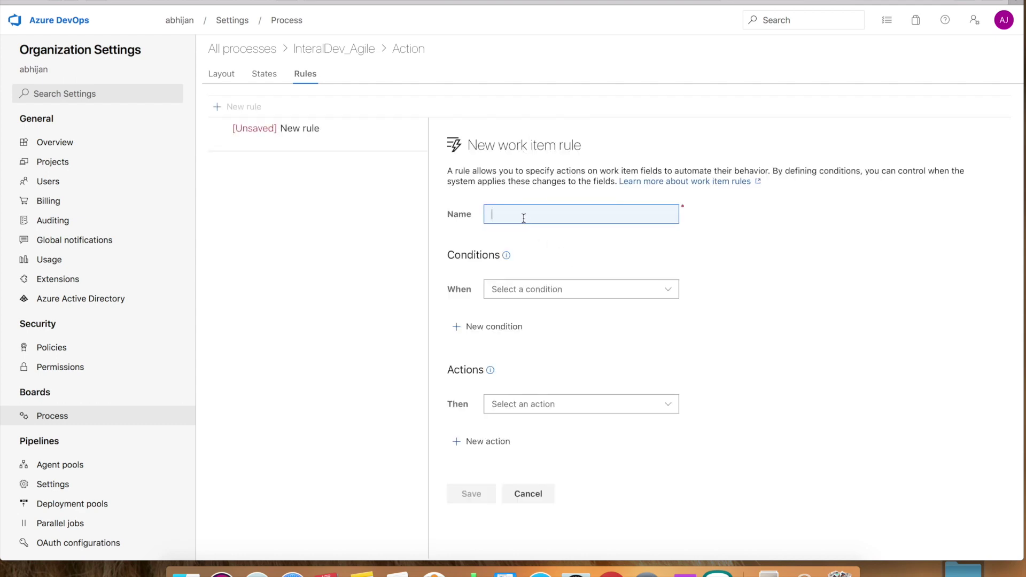
pyautogui.write('Action Validation')
pyautogui.click(619, 293)
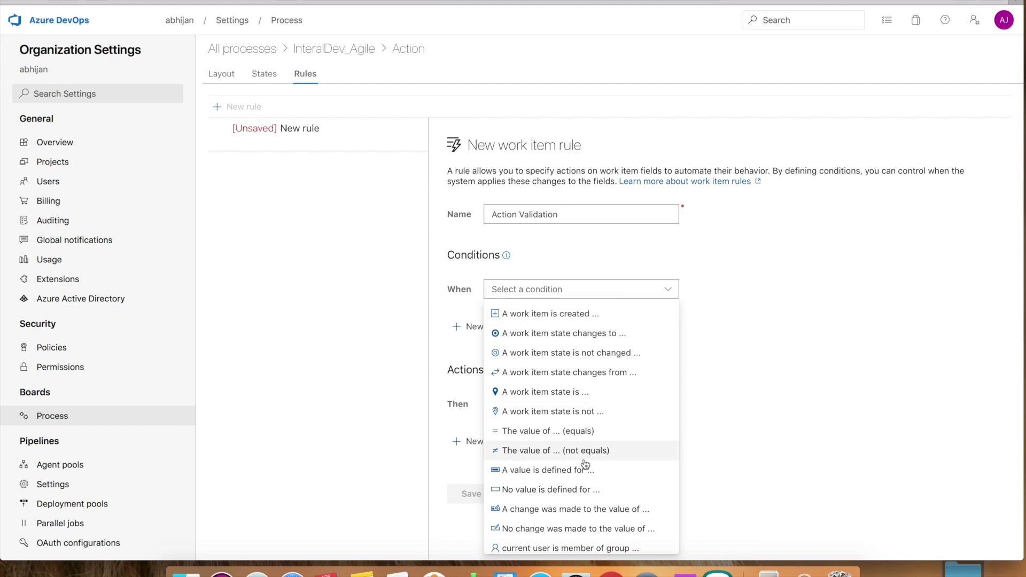
pyautogui.scroll(-1, 586, 477)
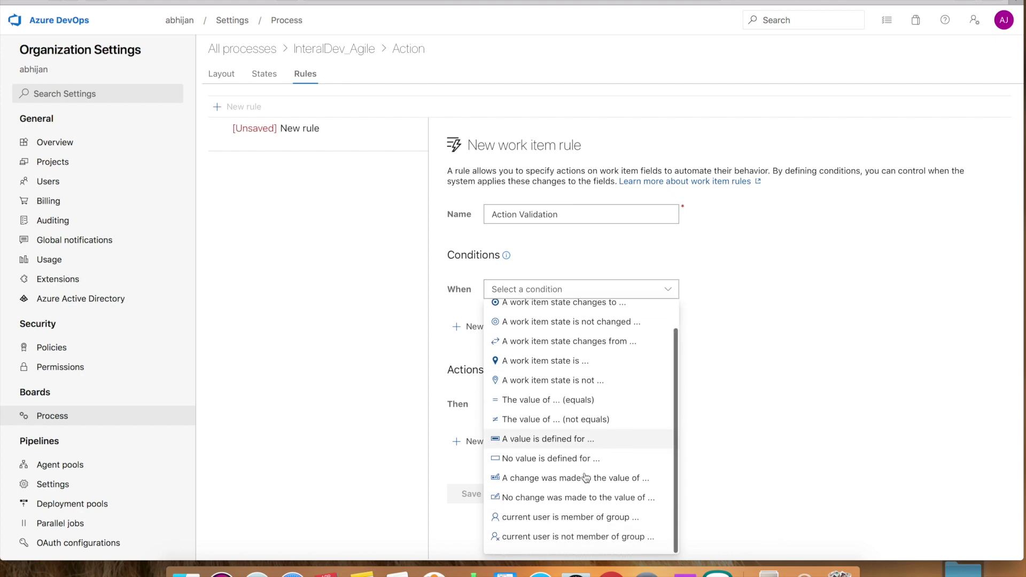
pyautogui.scroll(1, 586, 477)
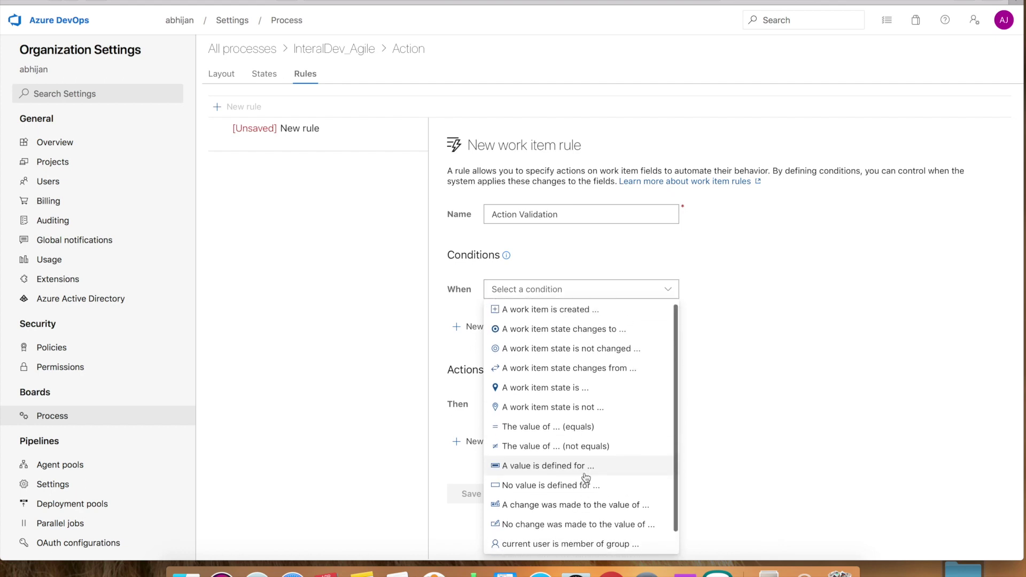
pyautogui.click(568, 428)
# Set the rule's condition to the field Validation Justification with the value True
pyautogui.click(739, 291)
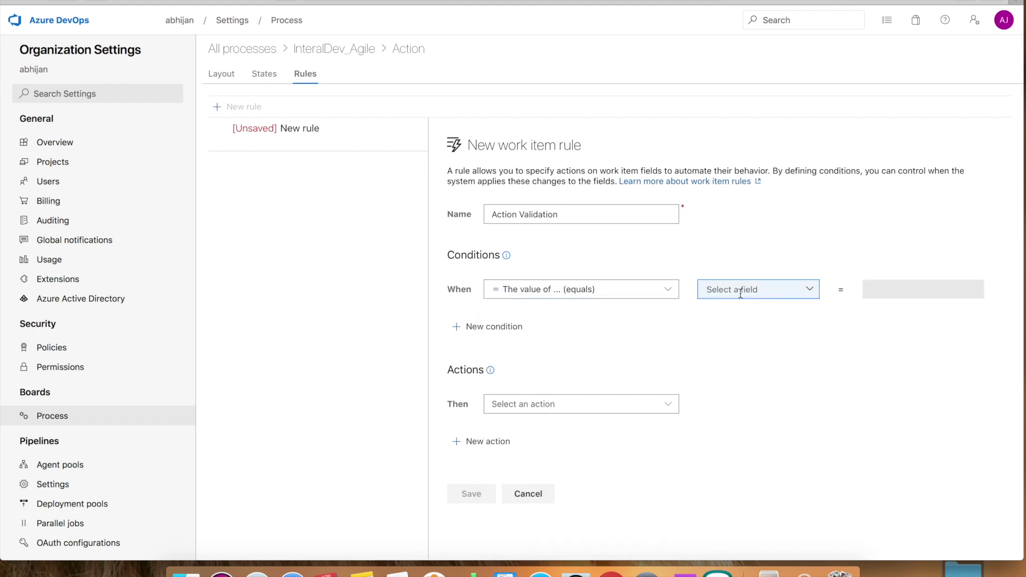
pyautogui.write('Validation Justification')
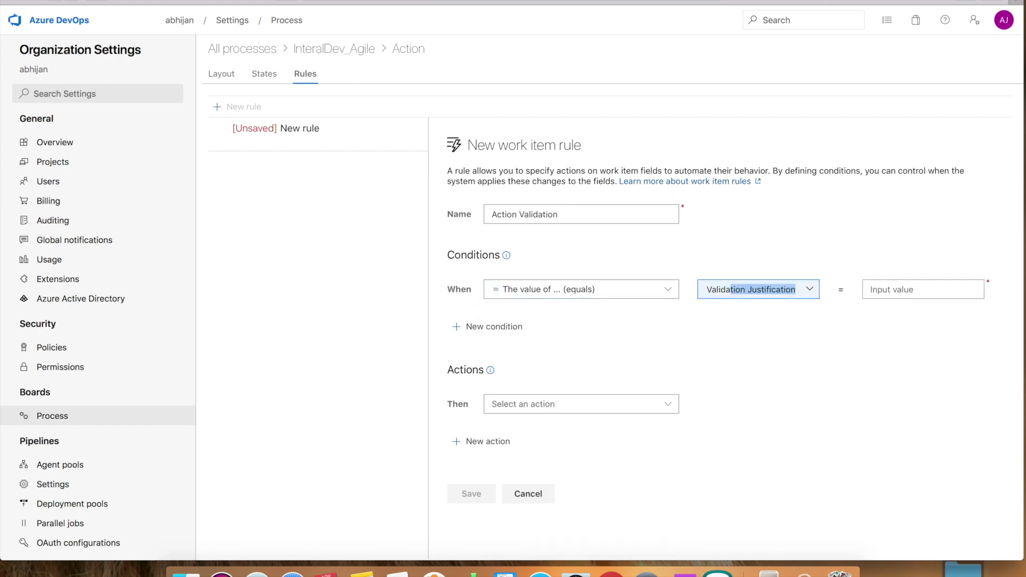
pyautogui.click(810, 295)
pyautogui.click(885, 288)
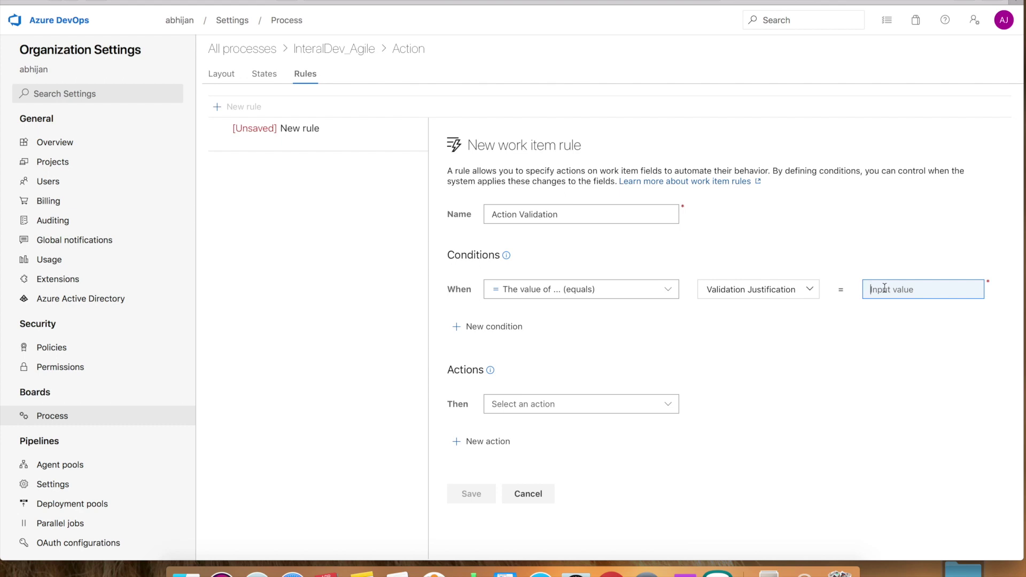
pyautogui.write('True')
pyautogui.click(885, 366)
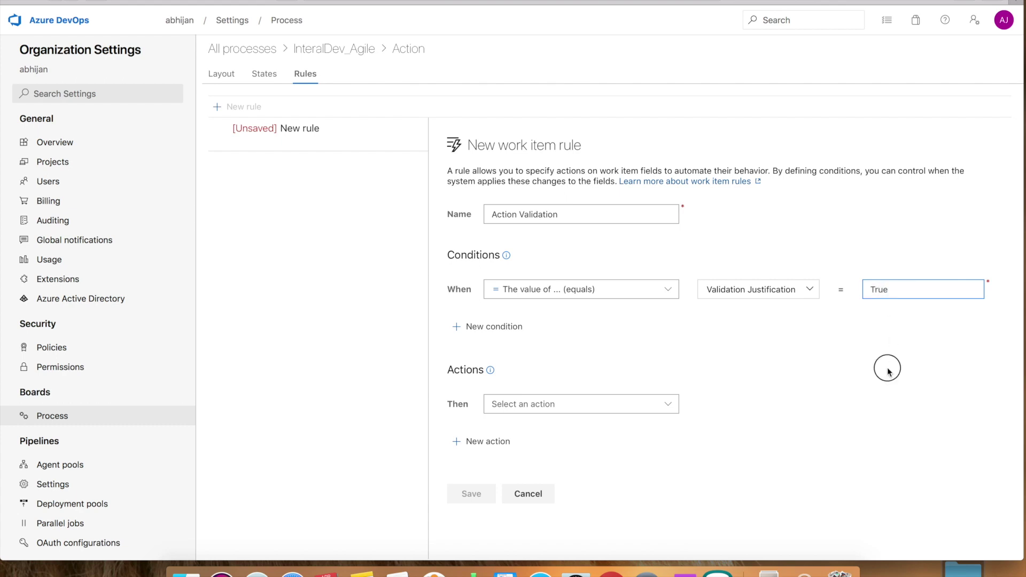
# Set the rule's action to "Make required" for the Validation Justification field
pyautogui.click(530, 406)
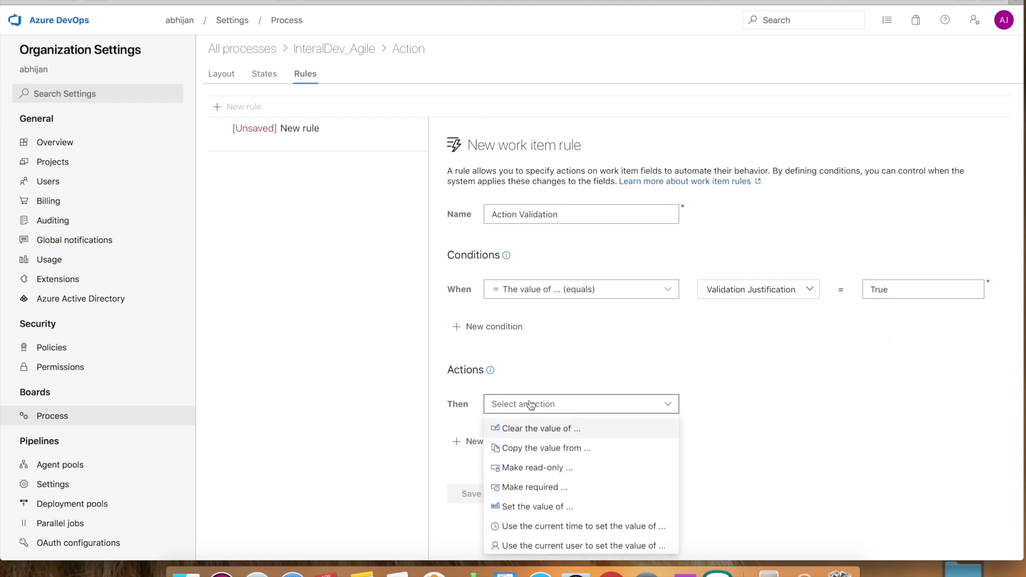
pyautogui.click(548, 487)
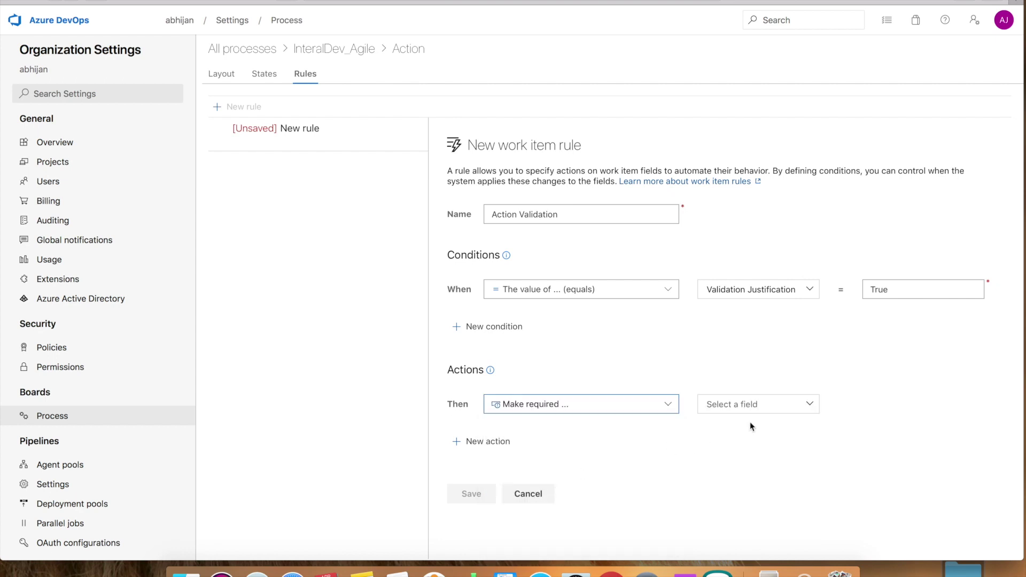
pyautogui.click(782, 399)
pyautogui.write('just')
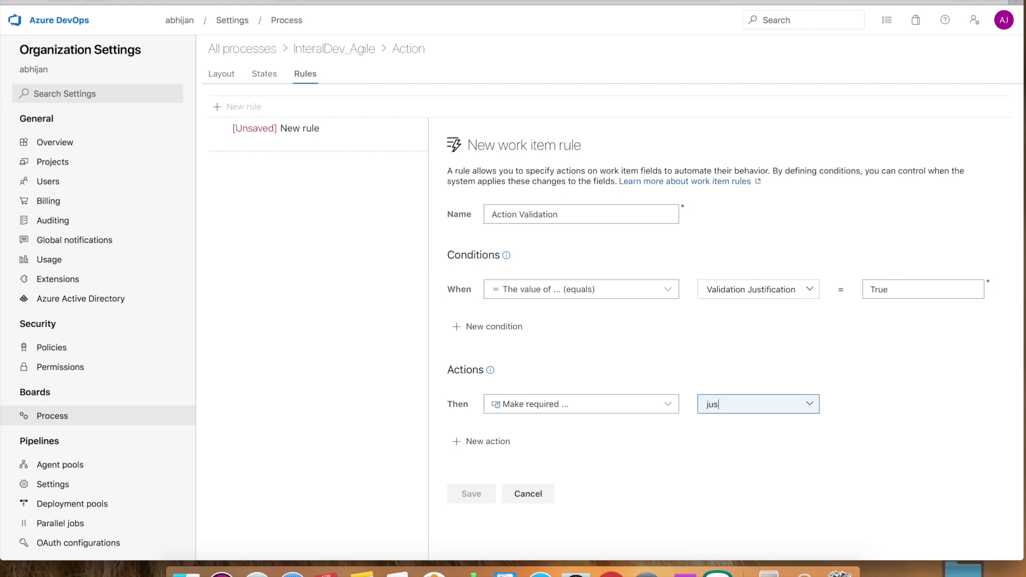
pyautogui.press('BackSpace')
pyautogui.press('BackSpace')
pyautogui.press('BackSpace')
pyautogui.press('BackSpace')
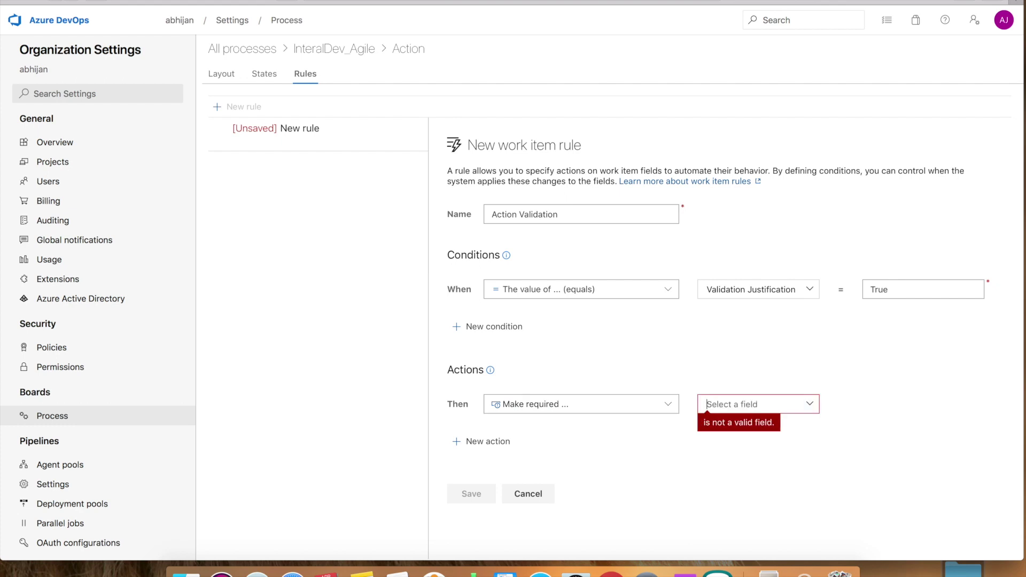
pyautogui.write('Validation Justification')
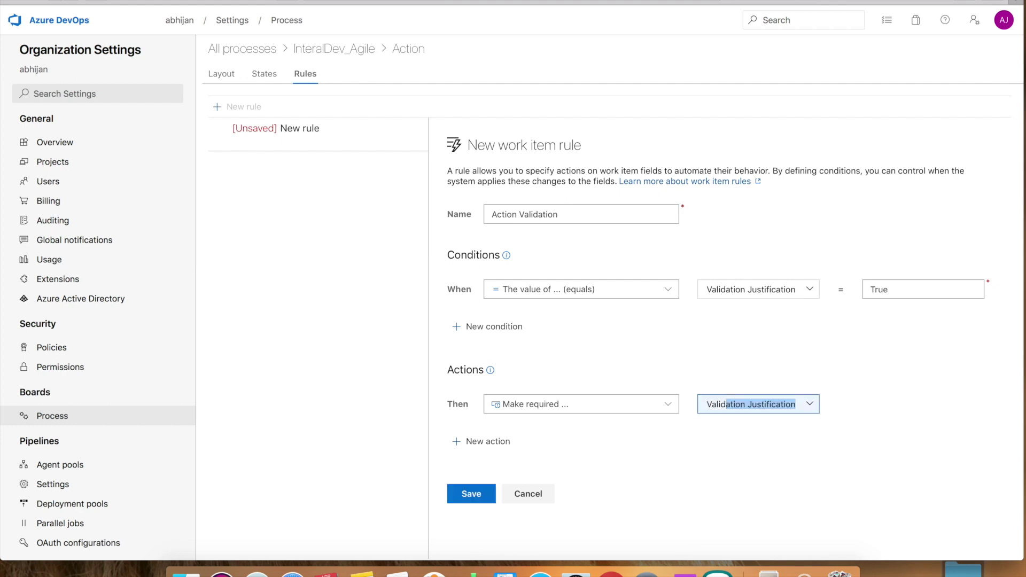
# Change the rule's condition to the field Is Validation Required with the value False
pyautogui.click(809, 290)
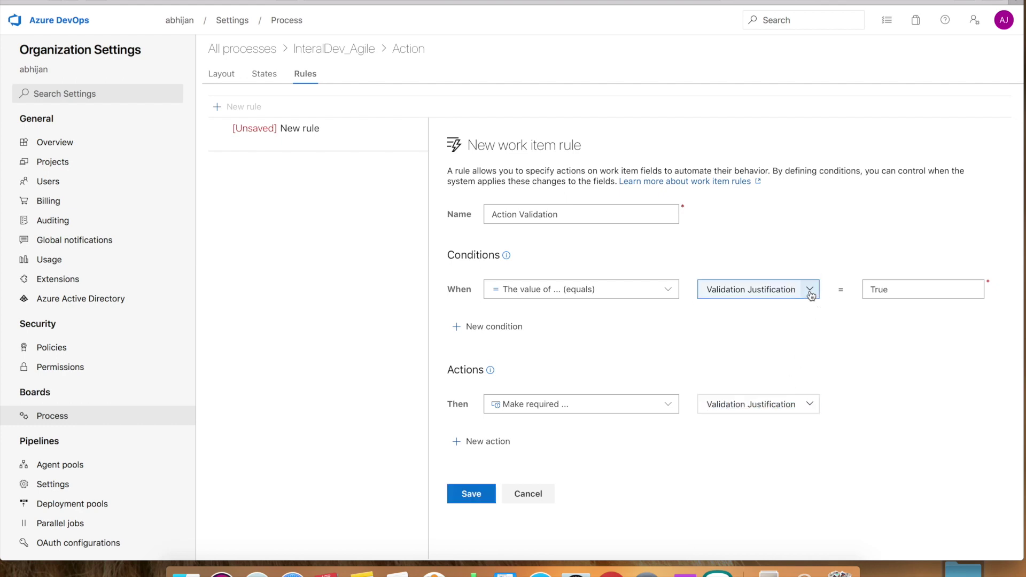
pyautogui.moveTo(797, 289); pyautogui.dragTo(668, 291)
pyautogui.write('Is')
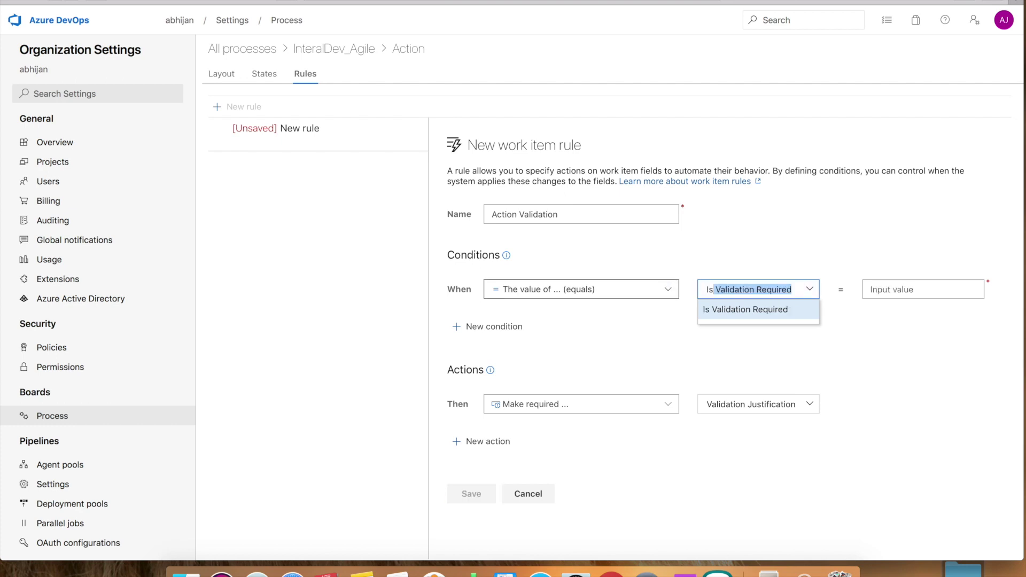
pyautogui.click(791, 352)
pyautogui.click(898, 285)
pyautogui.write('False')
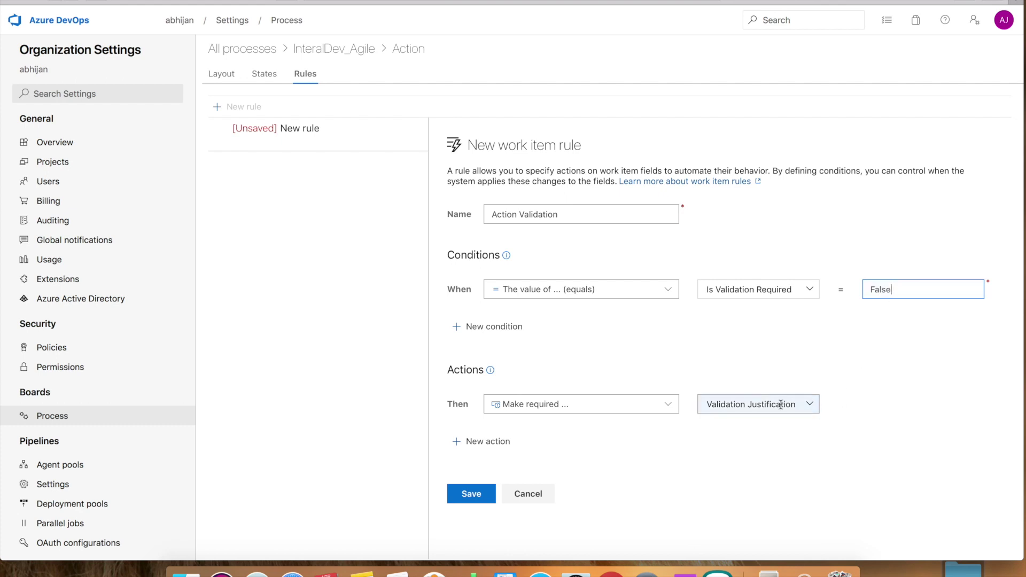
pyautogui.click(864, 408)
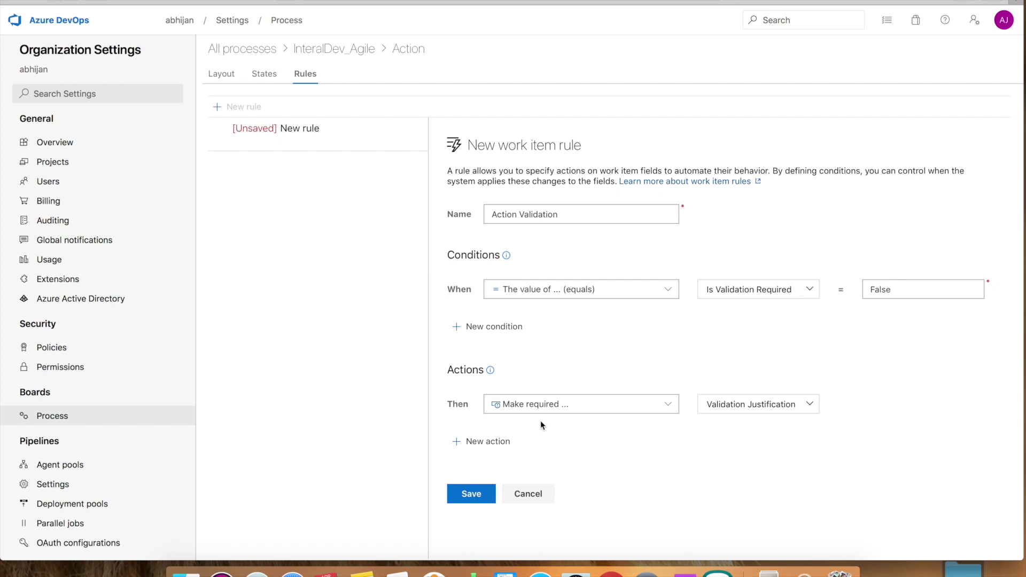
# Set the condition's value to True and save the Action Validation rule
pyautogui.moveTo(908, 289); pyautogui.dragTo(837, 291)
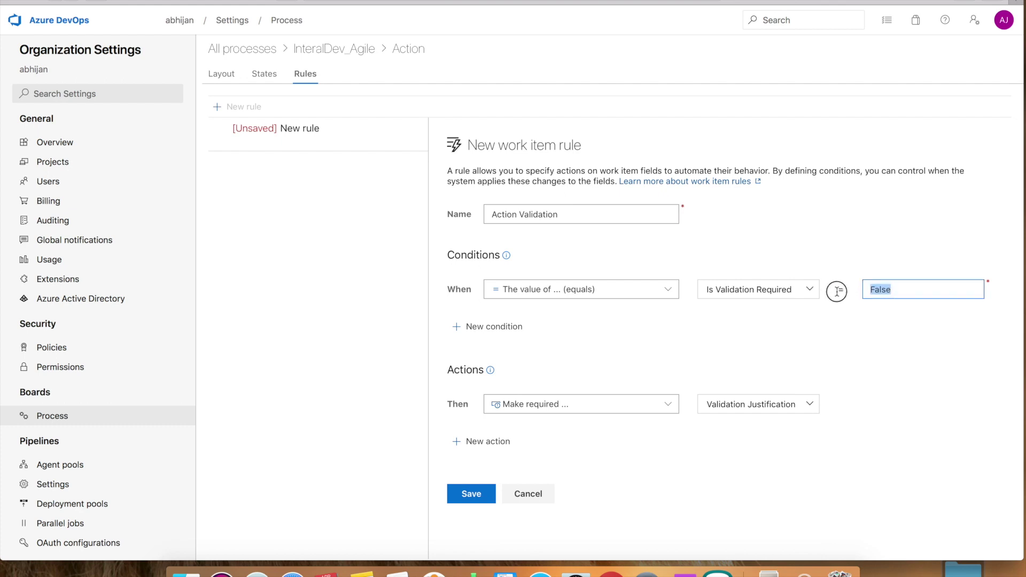
pyautogui.write('True')
pyautogui.click(950, 404)
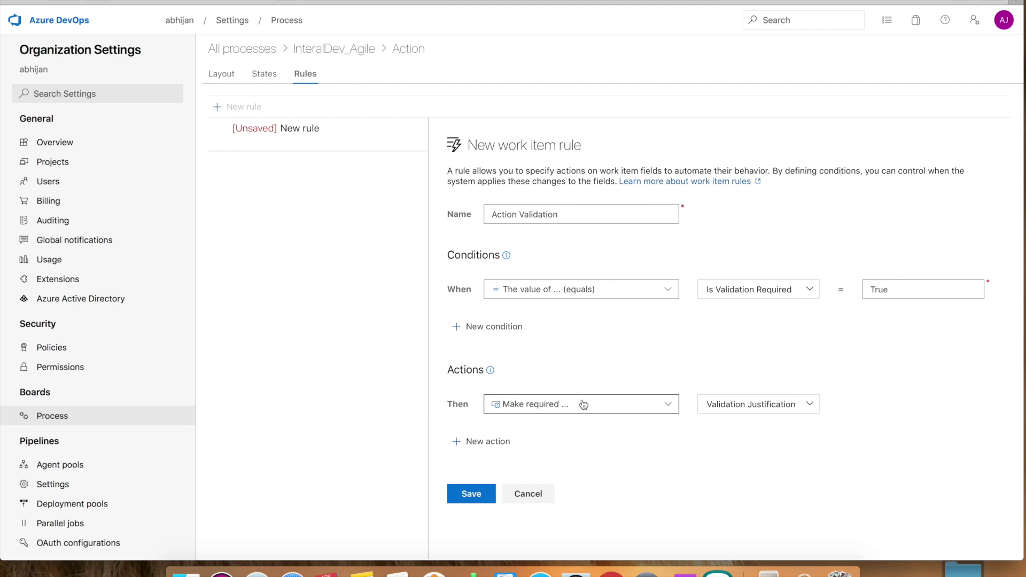
pyautogui.click(482, 495)
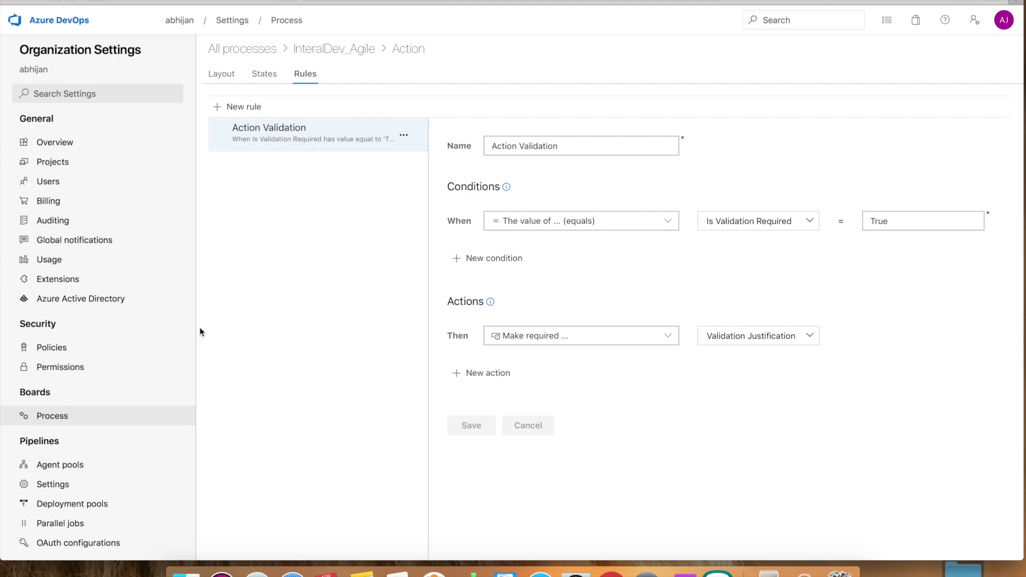
# Return to the organization's project list and open InternalDevProject
pyautogui.click(179, 20)
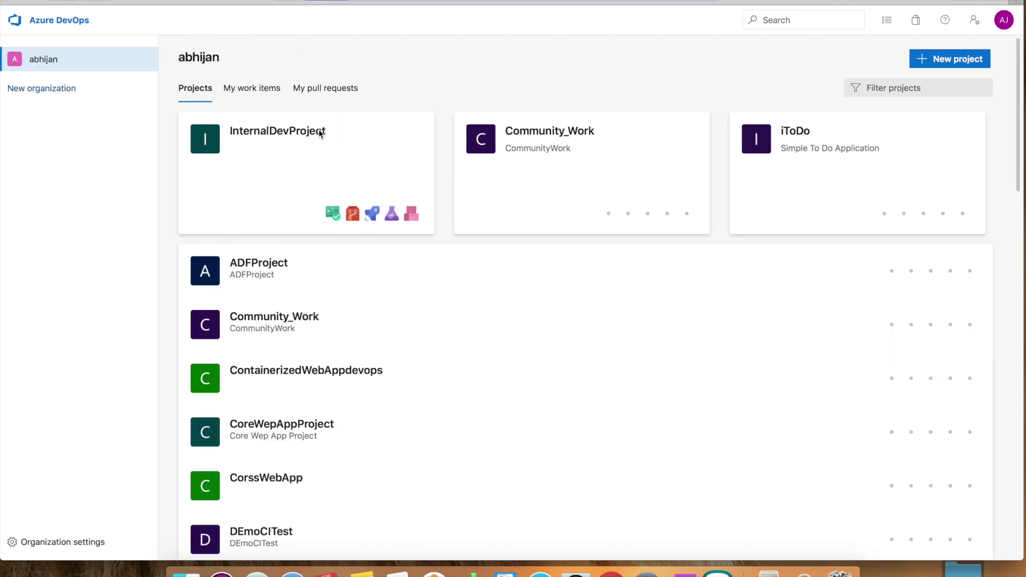
pyautogui.click(320, 134)
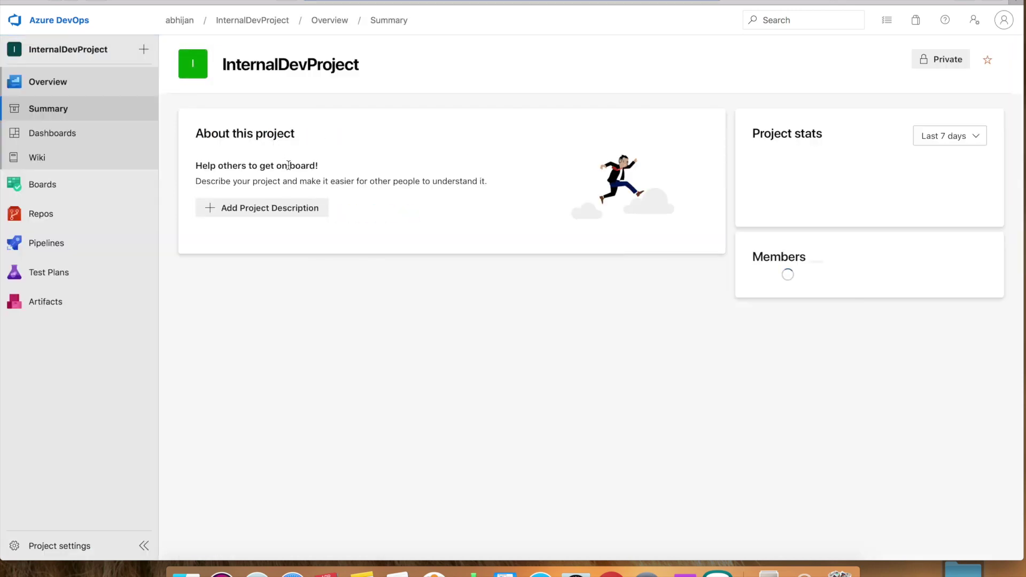
# Create an Action work item titled "New Action 2" in the project's work items and save it
pyautogui.moveTo(65, 187)
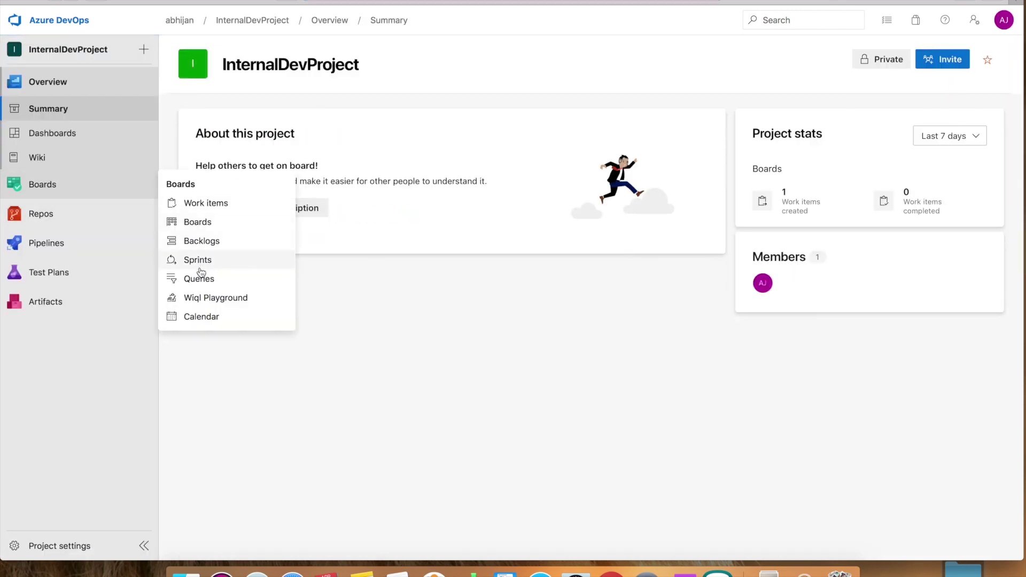
pyautogui.click(195, 201)
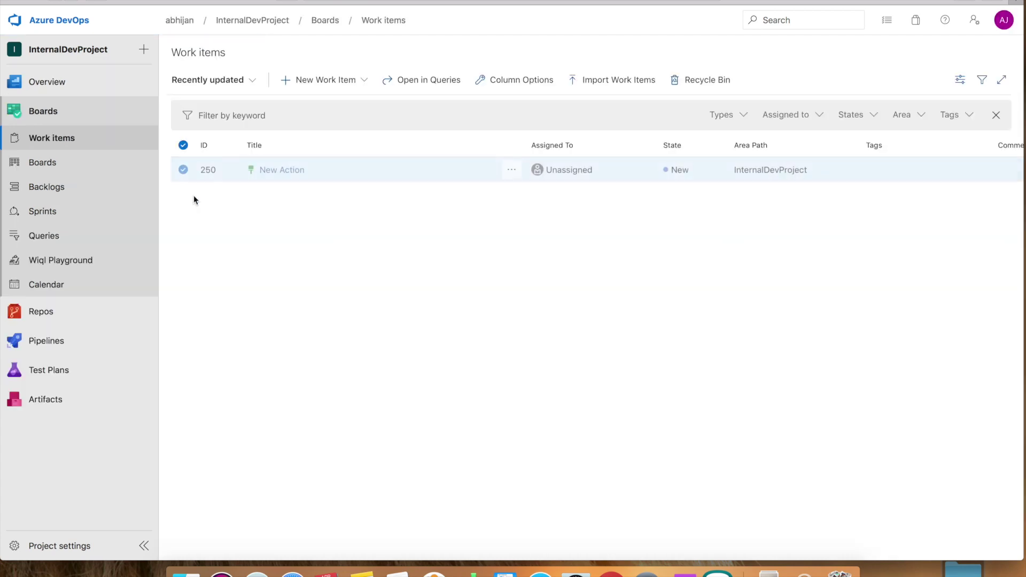
pyautogui.click(361, 87)
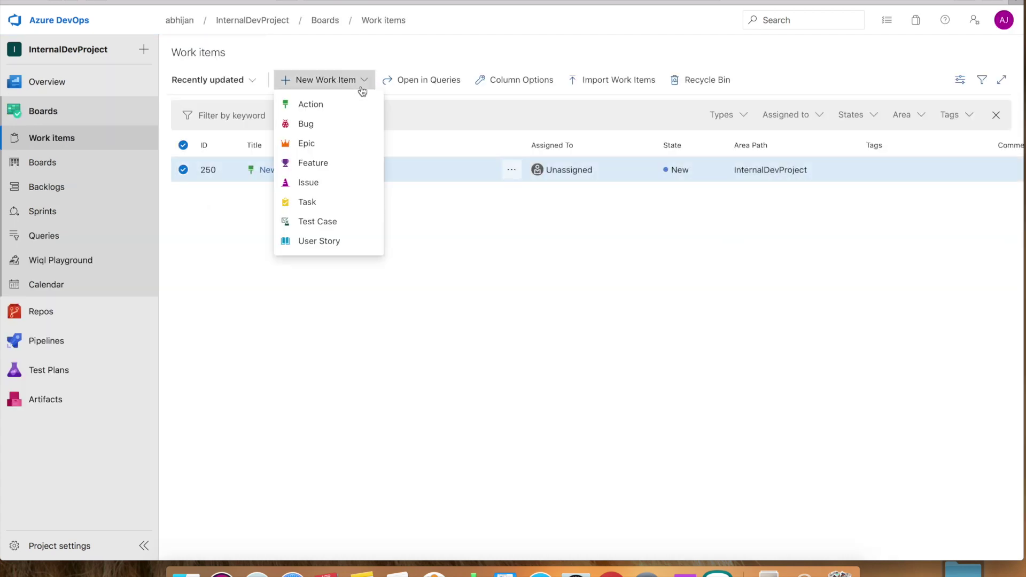
pyautogui.click(316, 110)
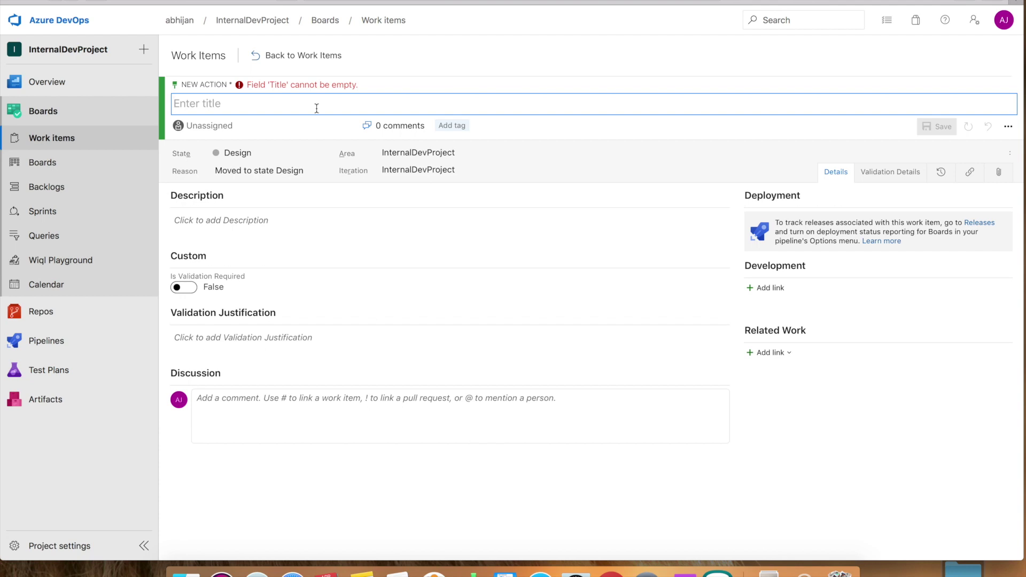
pyautogui.write('New Action 2')
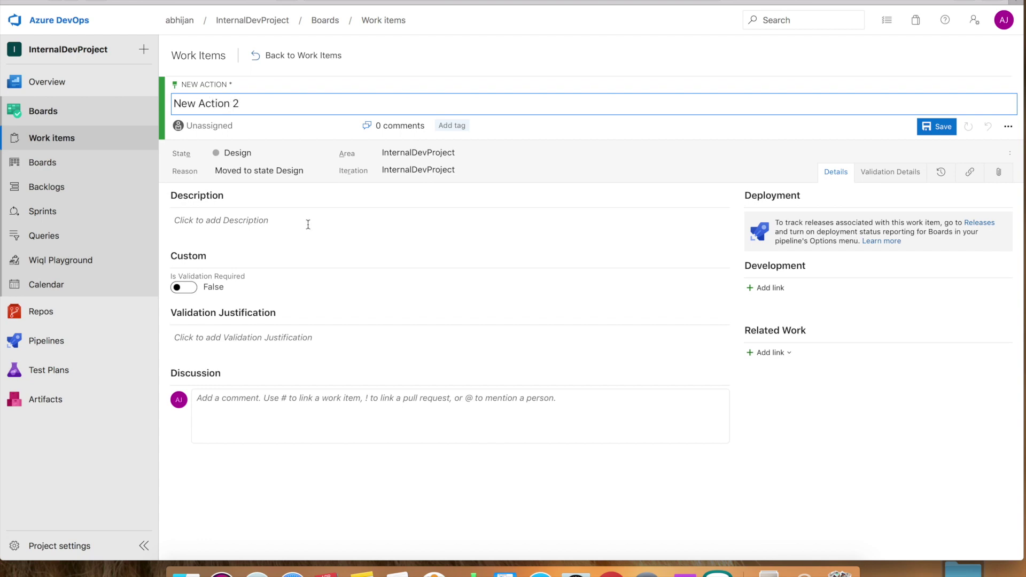
pyautogui.click(935, 128)
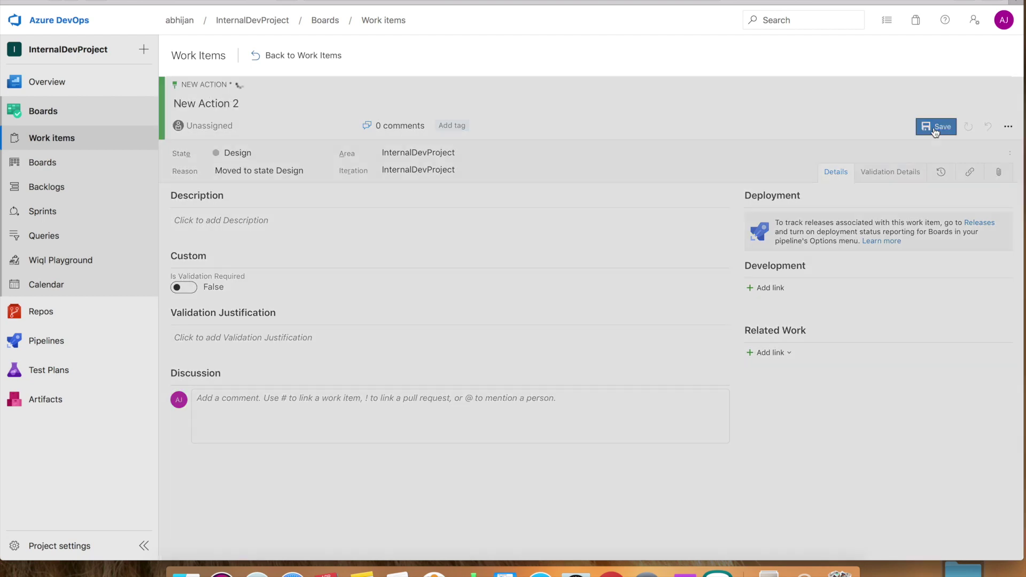
# Set Is Validation Required to True and enter "details why ?" as the Validation Justification
pyautogui.click(183, 287)
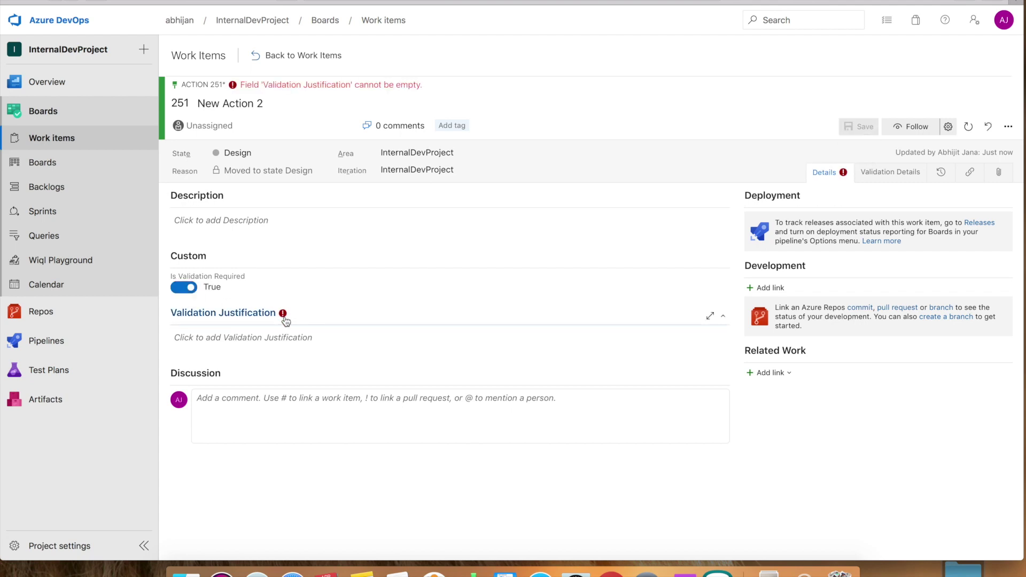
pyautogui.click(264, 339)
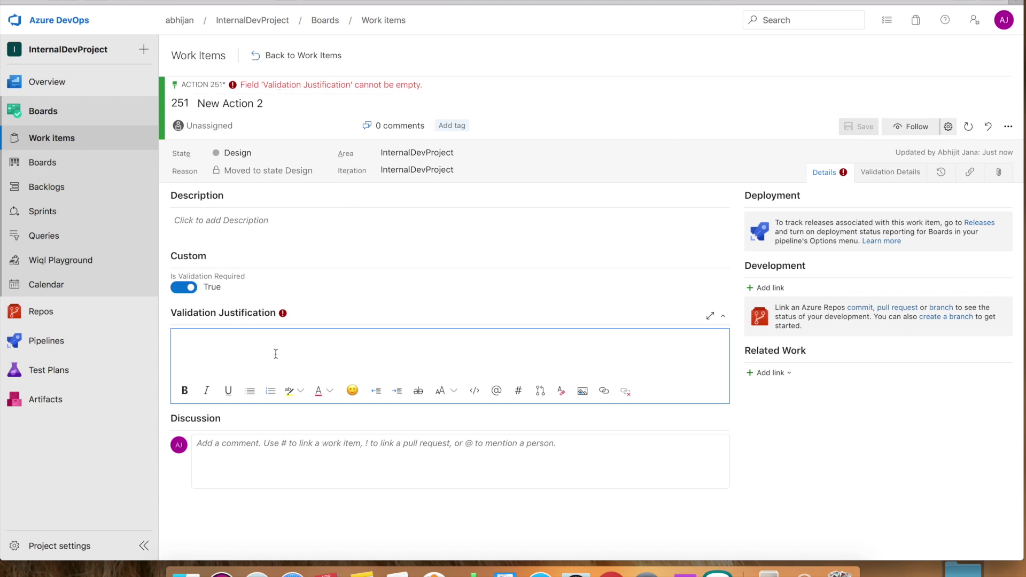
pyautogui.write('details ')
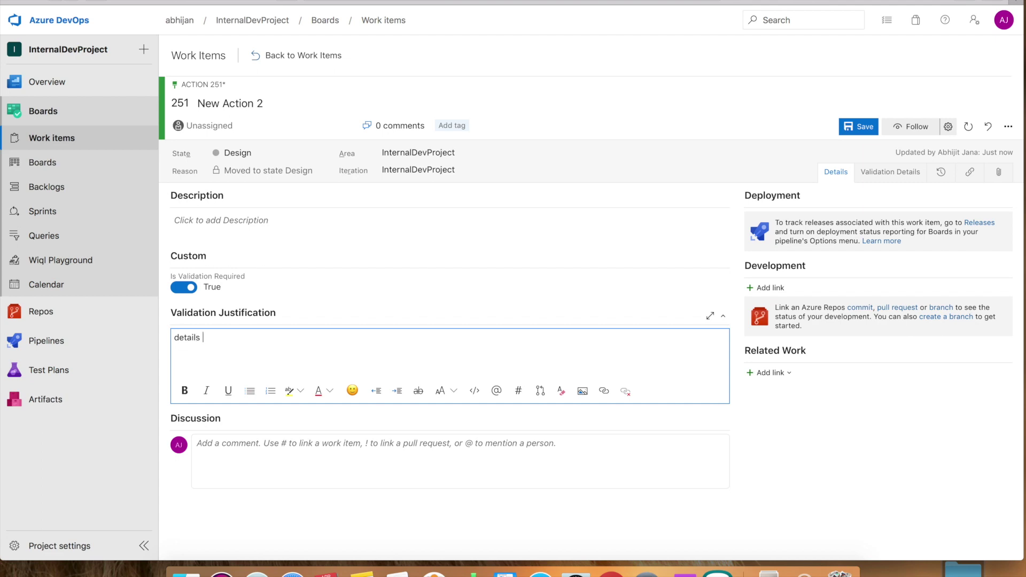
pyautogui.write('why ?')
# Set Is Validation Required to False and clear the Validation Justification text
pyautogui.click(182, 288)
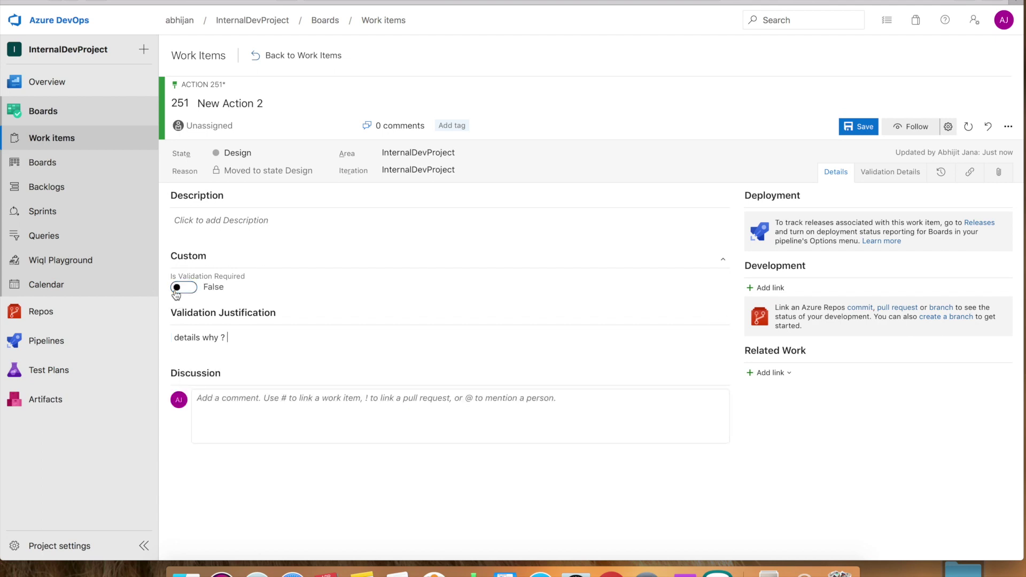
pyautogui.moveTo(231, 338); pyautogui.dragTo(159, 335)
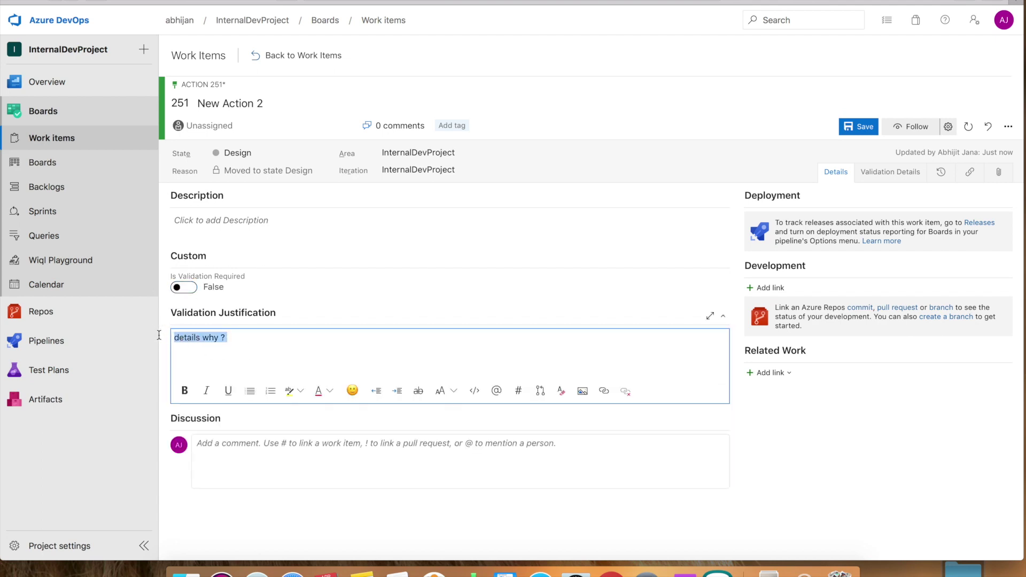
pyautogui.press('BackSpace')
pyautogui.hotkey('ctrl', 's')
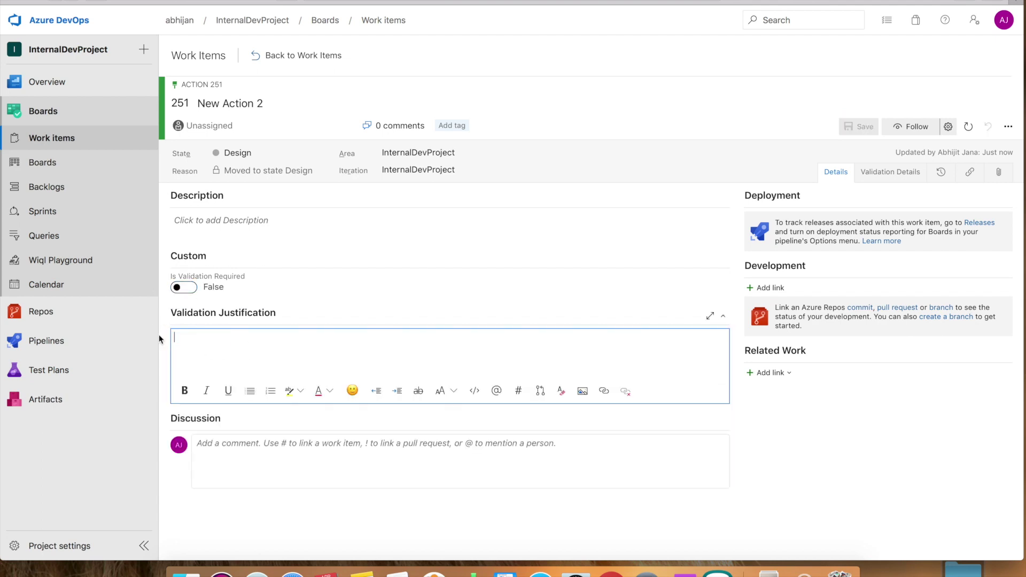
# Set Is Validation Required to True with an empty justification and check the action's available states
pyautogui.click(195, 290)
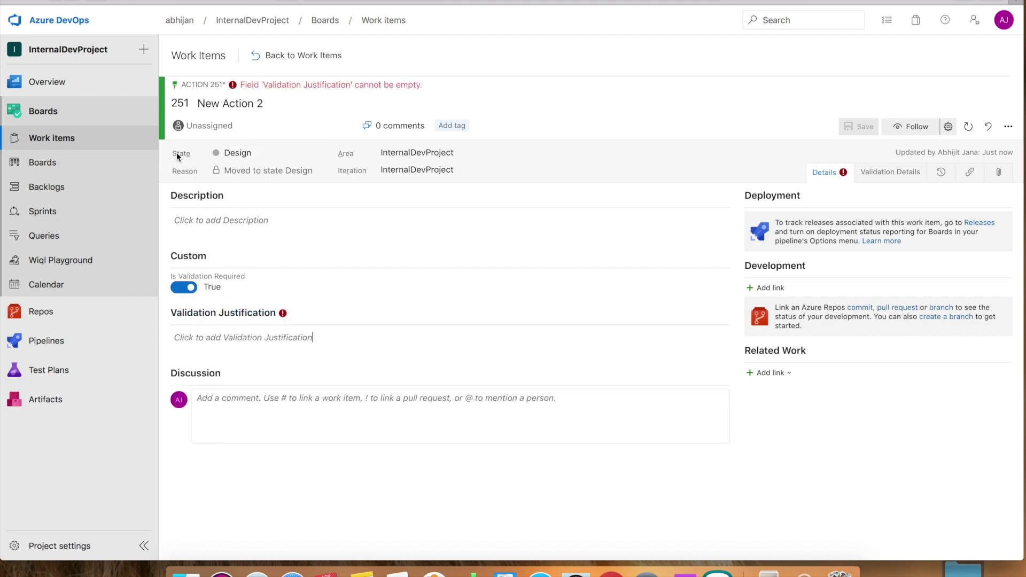
pyautogui.click(324, 154)
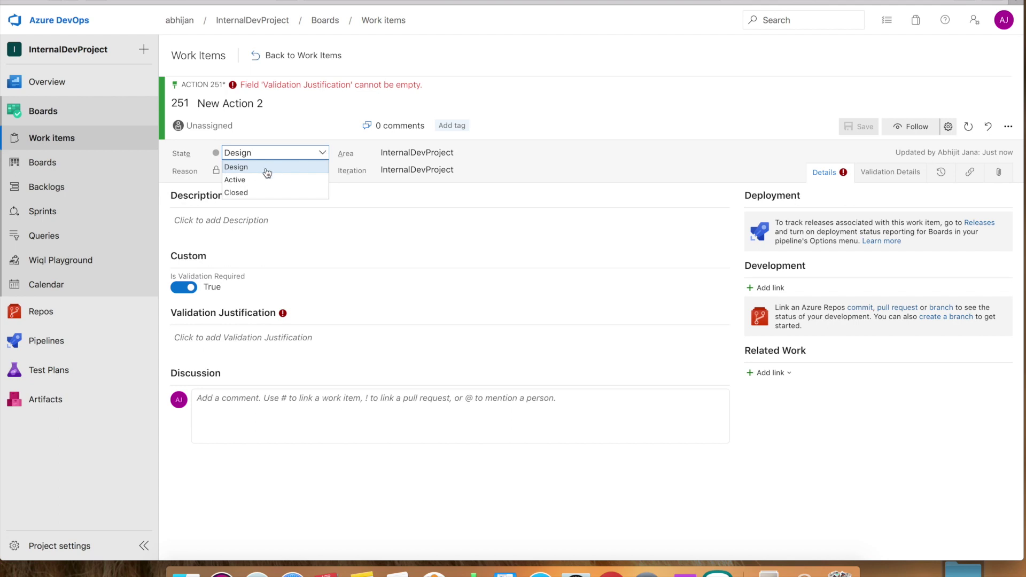
pyautogui.click(307, 139)
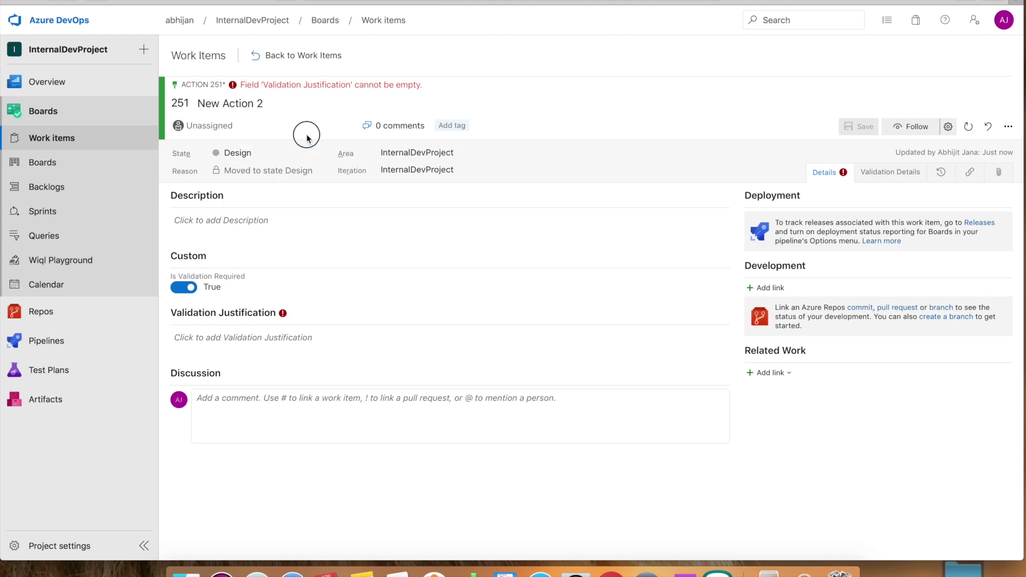